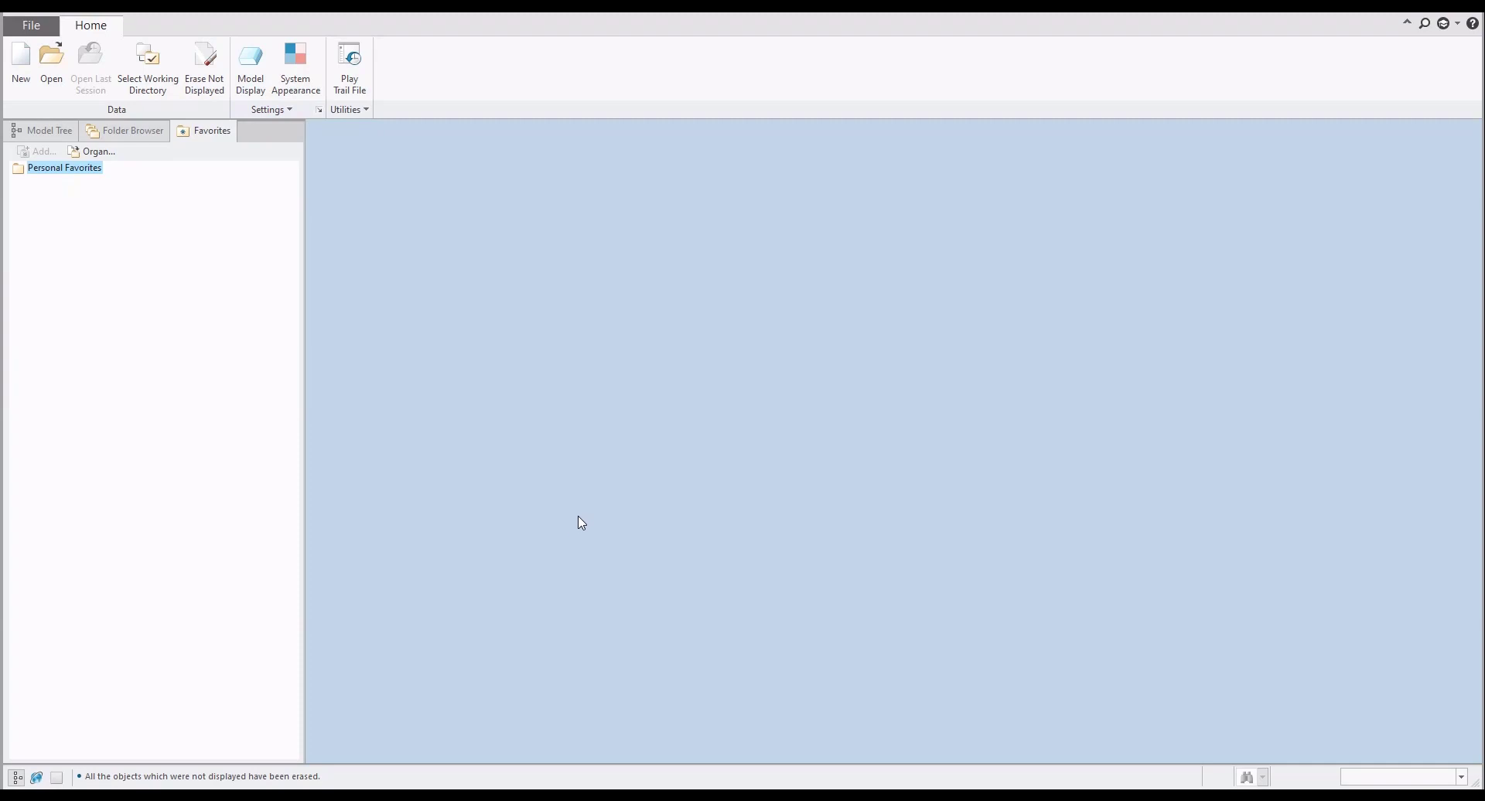
# - Create a new solid part named "ordinate" using the default template
pyautogui.click(21, 68)
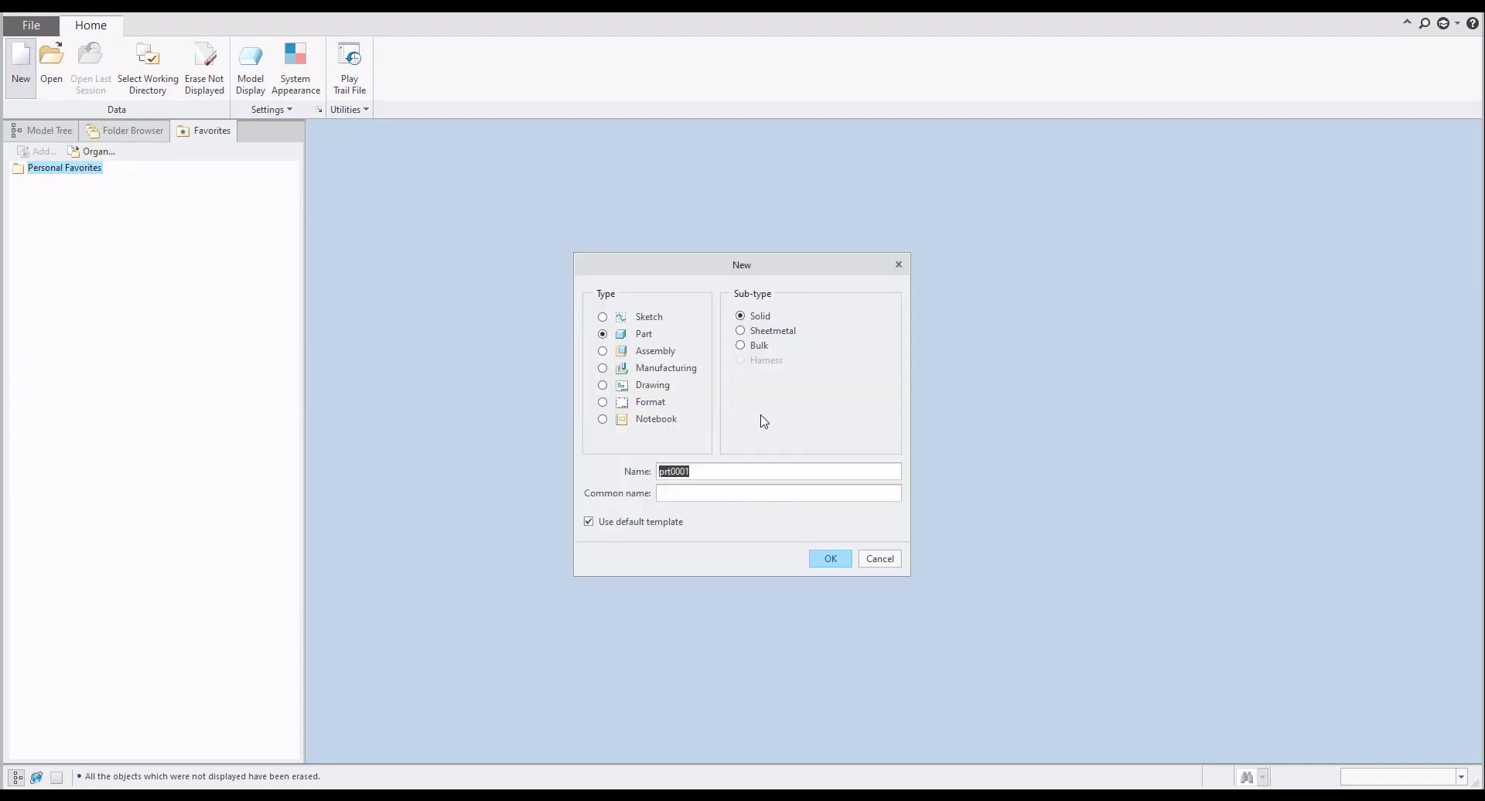
pyautogui.write('ordinate')
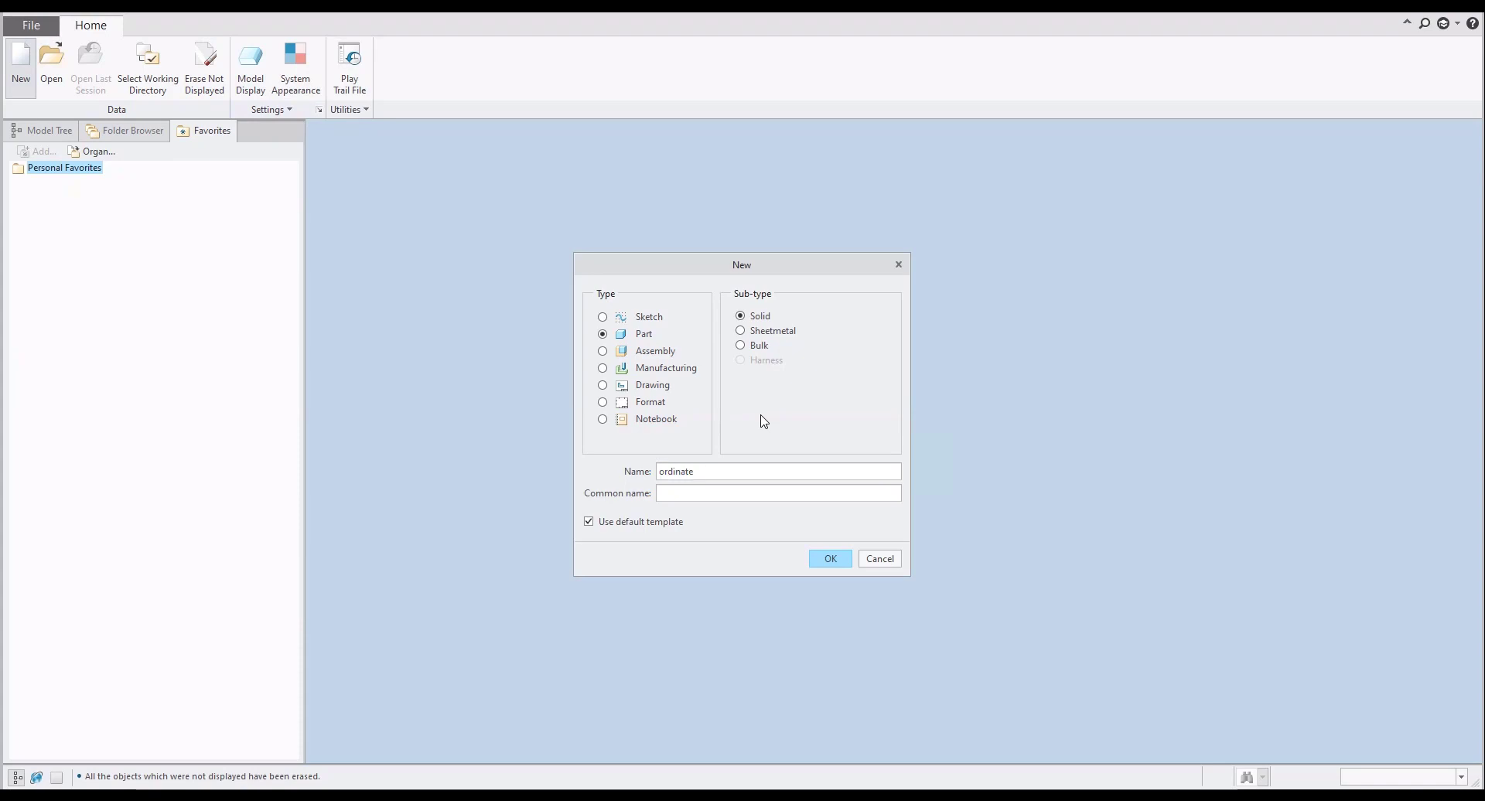
pyautogui.press('Return')
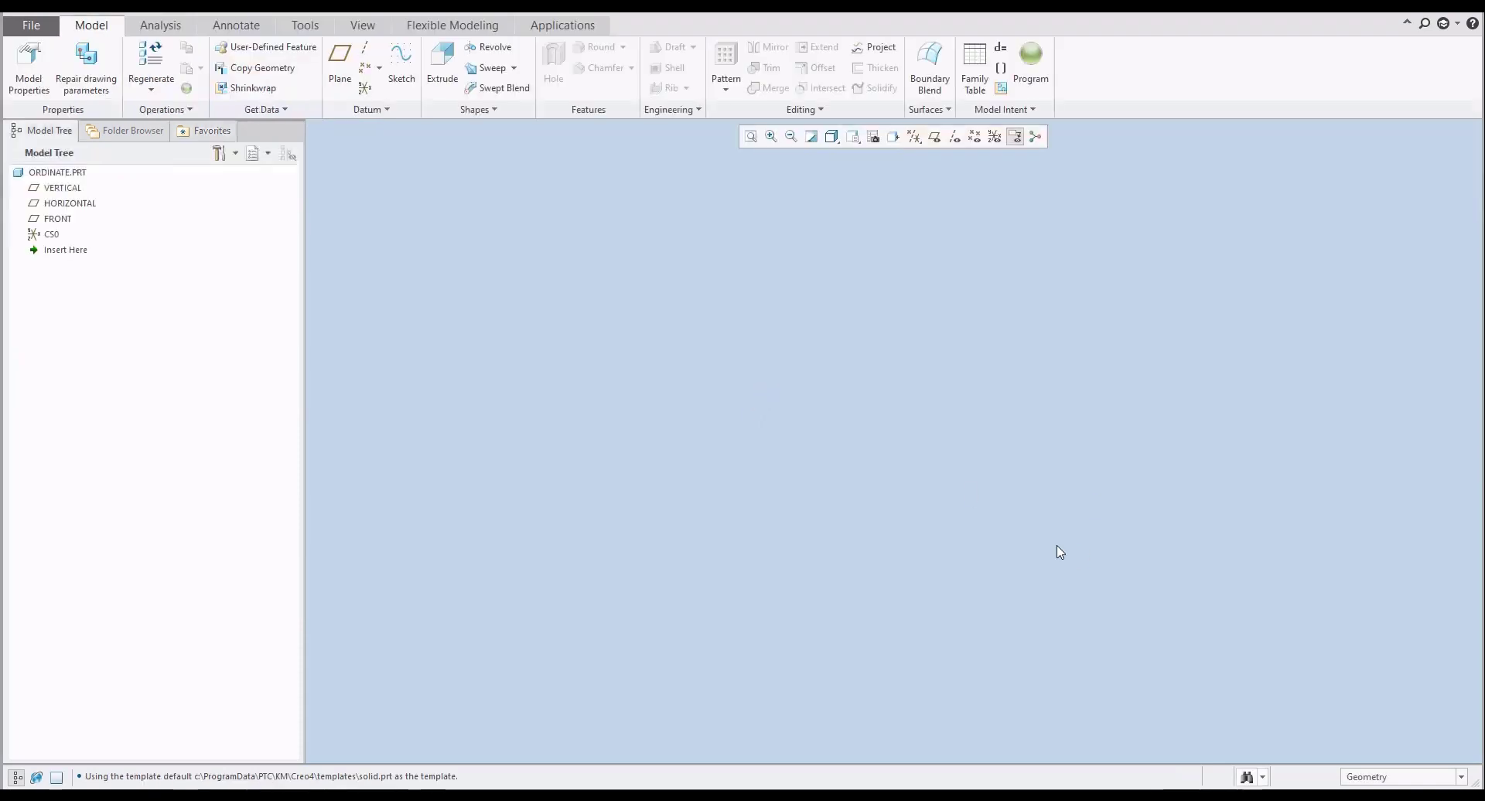
# - Display the datum planes and start an Extrude feature with its sketch on the FRONT plane
pyautogui.click(938, 138)
pyautogui.click(443, 70)
pyautogui.click(823, 308)
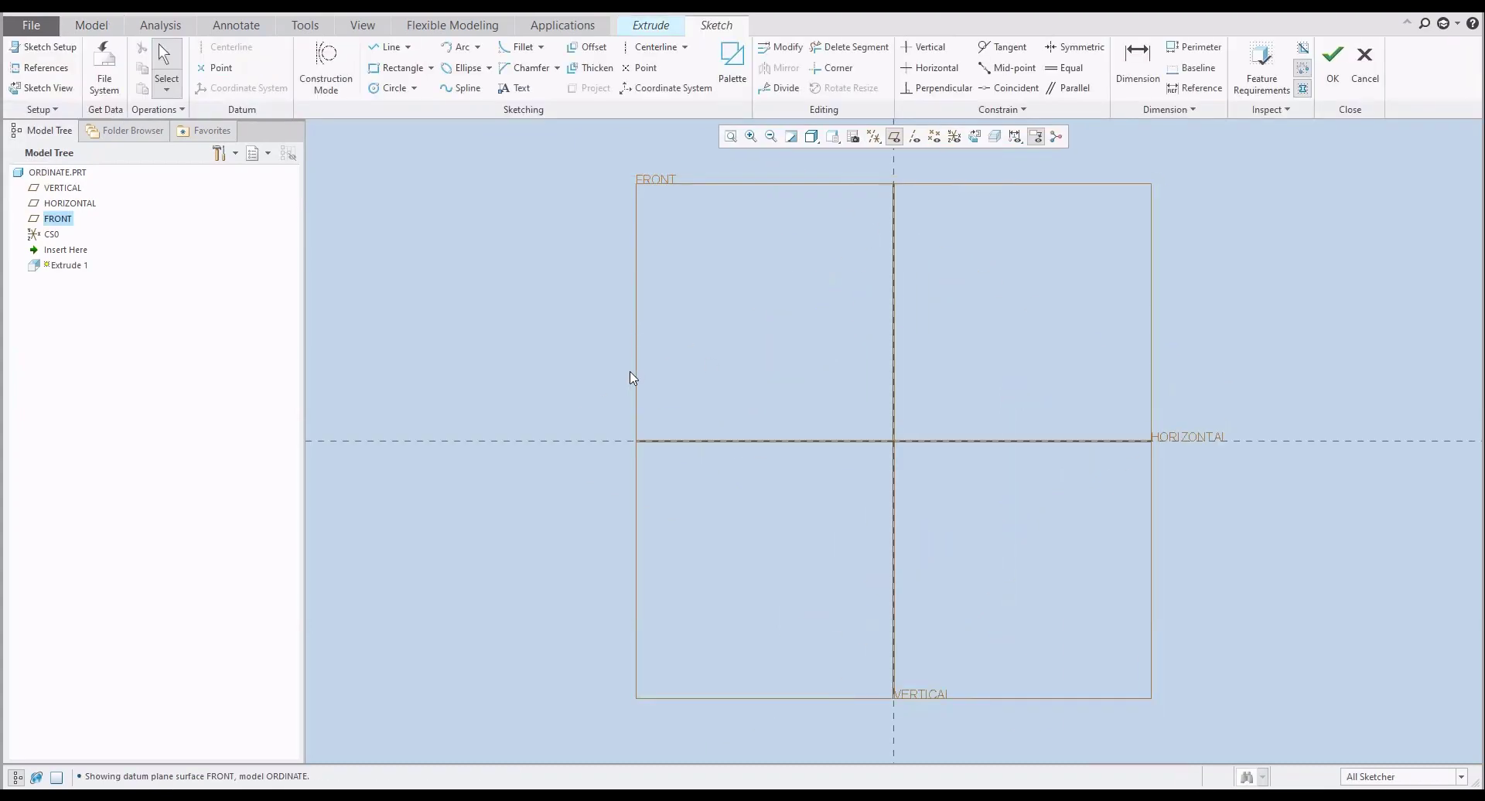
# - Sketch a closed three-level stepped profile from the origin, rising to the right, about 322 wide and 132 high overall
pyautogui.click(387, 47)
pyautogui.click(895, 441)
pyautogui.click(894, 396)
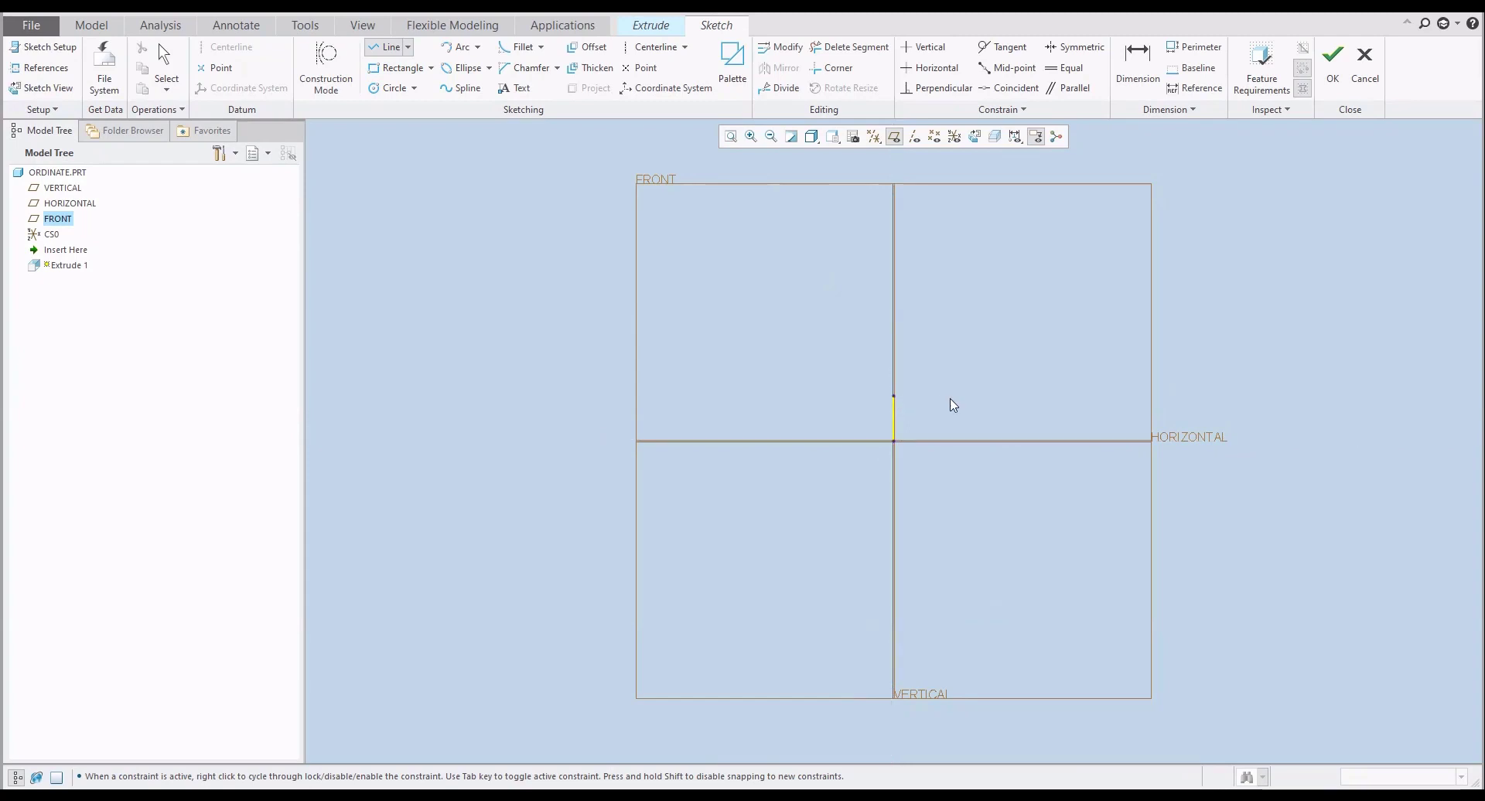
pyautogui.click(969, 396)
pyautogui.click(969, 373)
pyautogui.click(1095, 373)
pyautogui.click(1095, 307)
pyautogui.click(1220, 307)
pyautogui.click(1220, 441)
pyautogui.click(896, 442)
pyautogui.middleClick(965, 493)
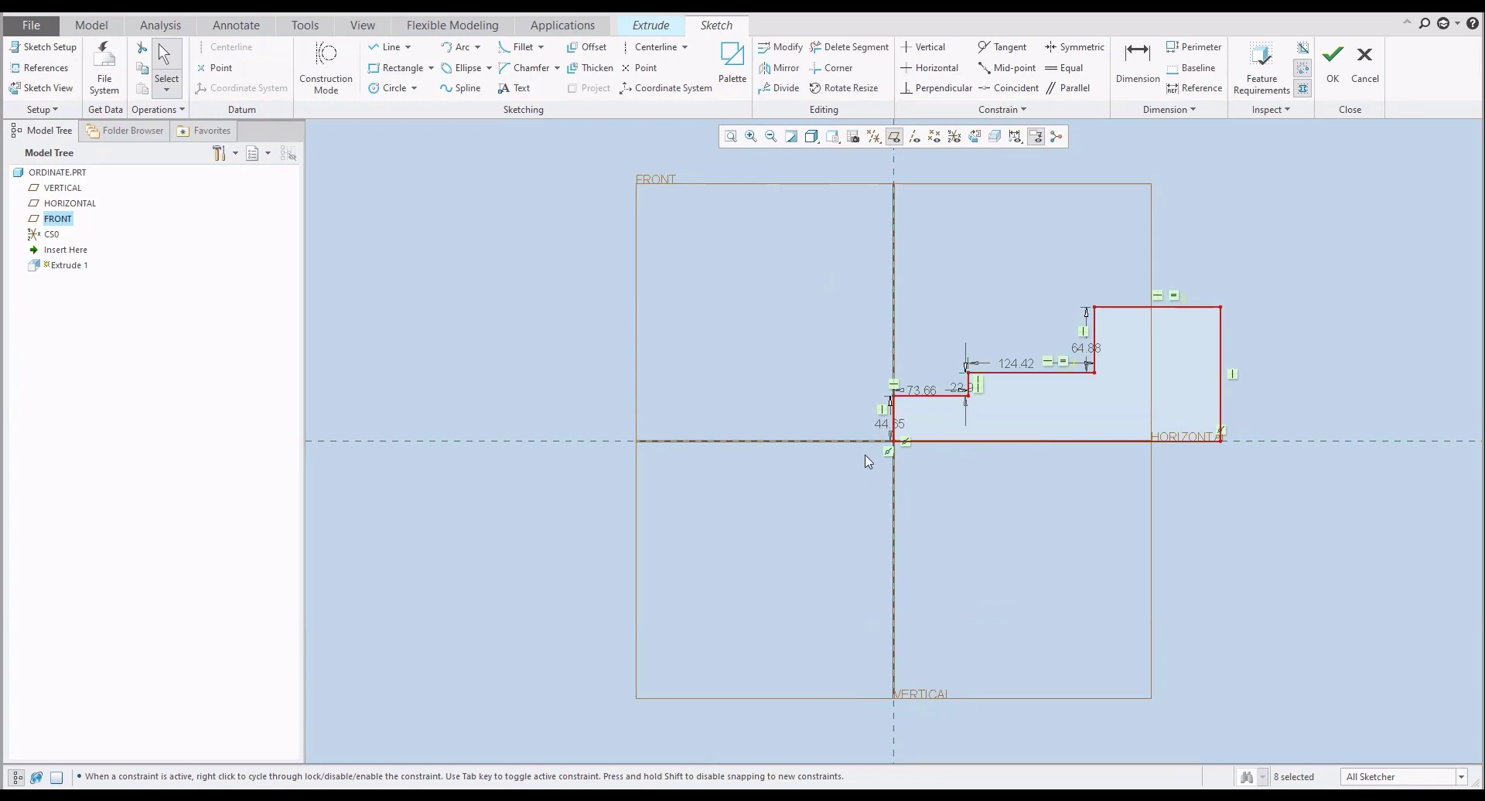
# - Add a Baseline dimension for the profile's bottom edge, placed to the left of the profile
pyautogui.click(1137, 63)
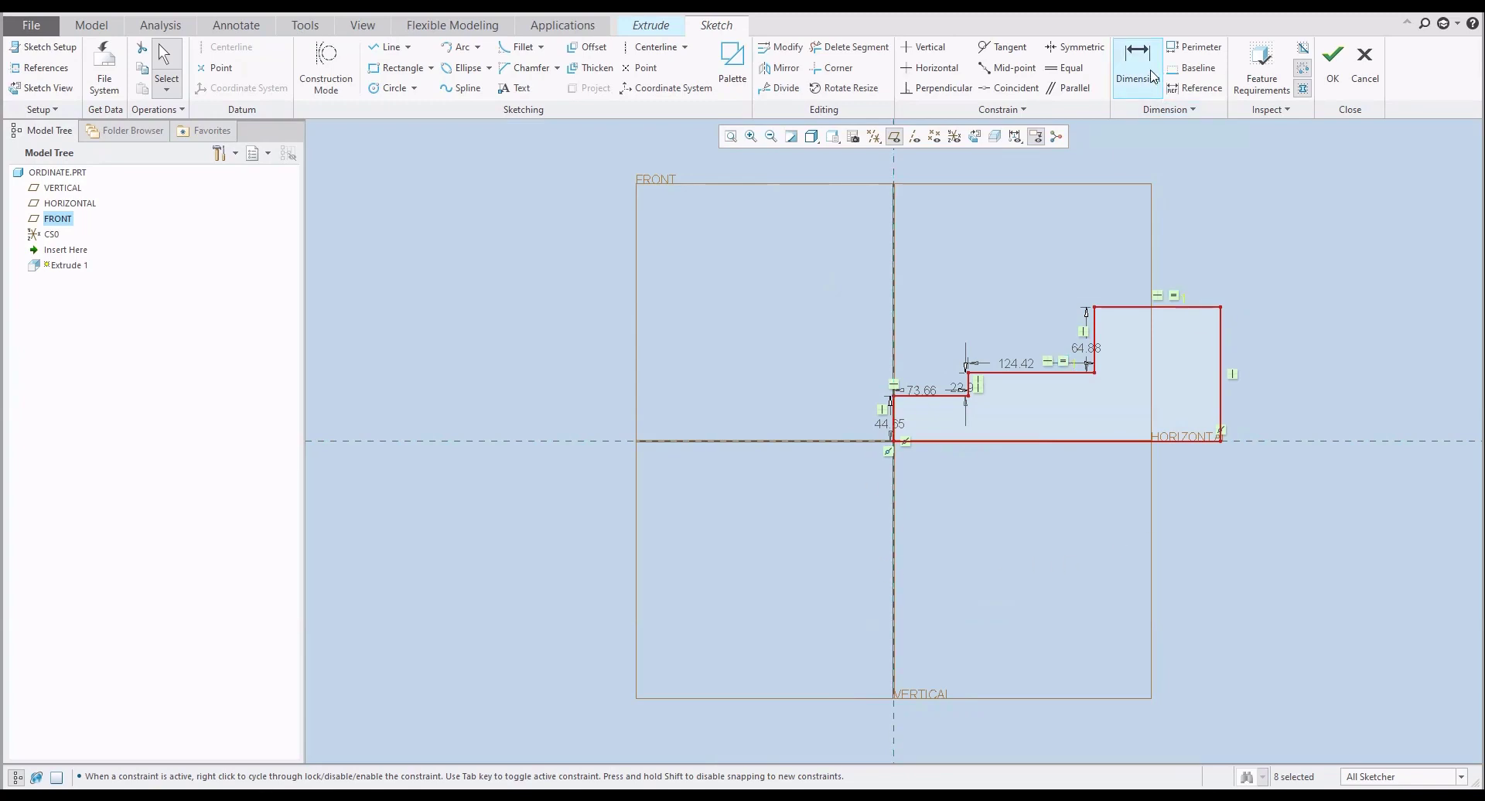
pyautogui.middleClick(810, 293)
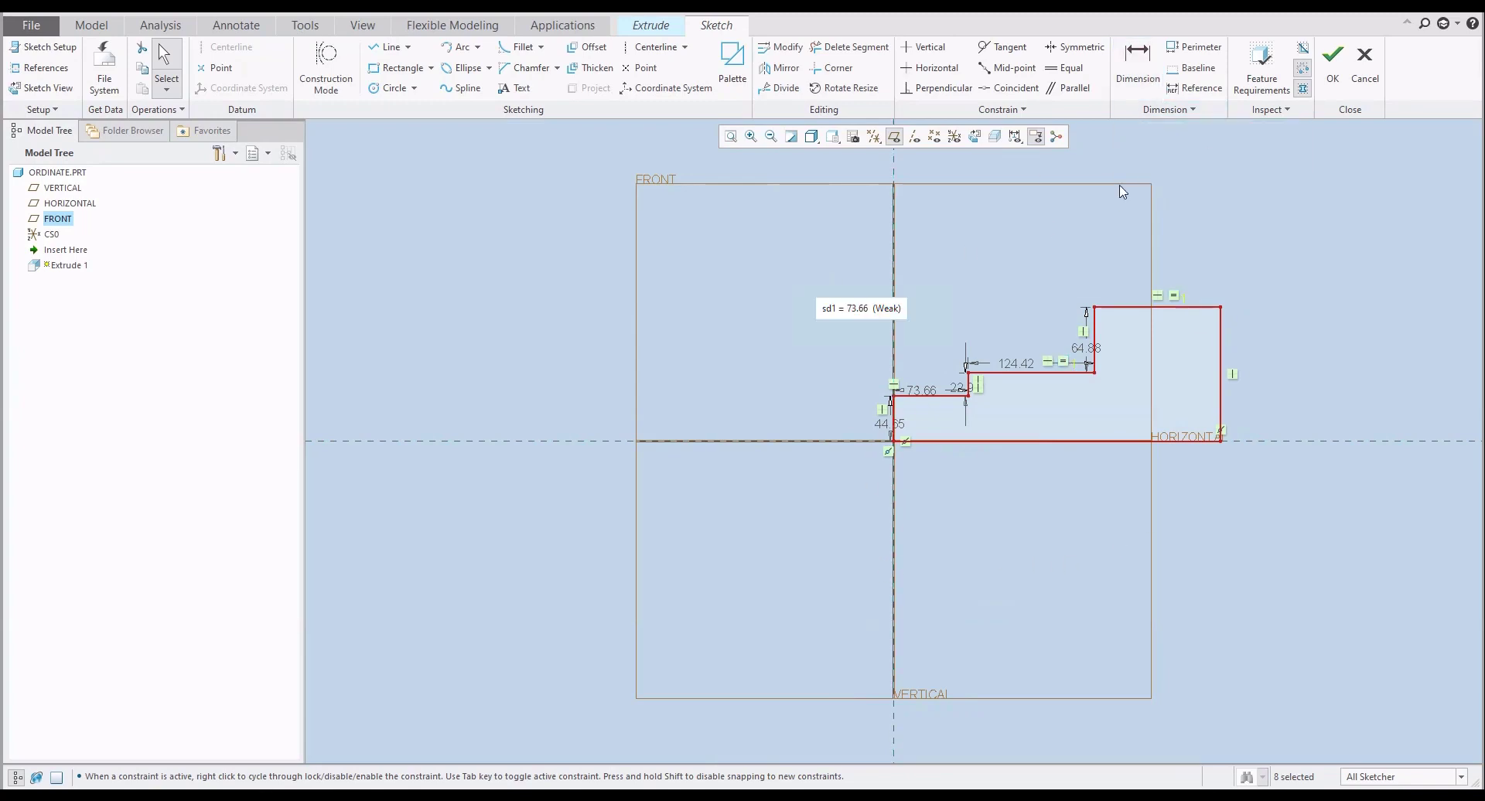
pyautogui.click(1186, 72)
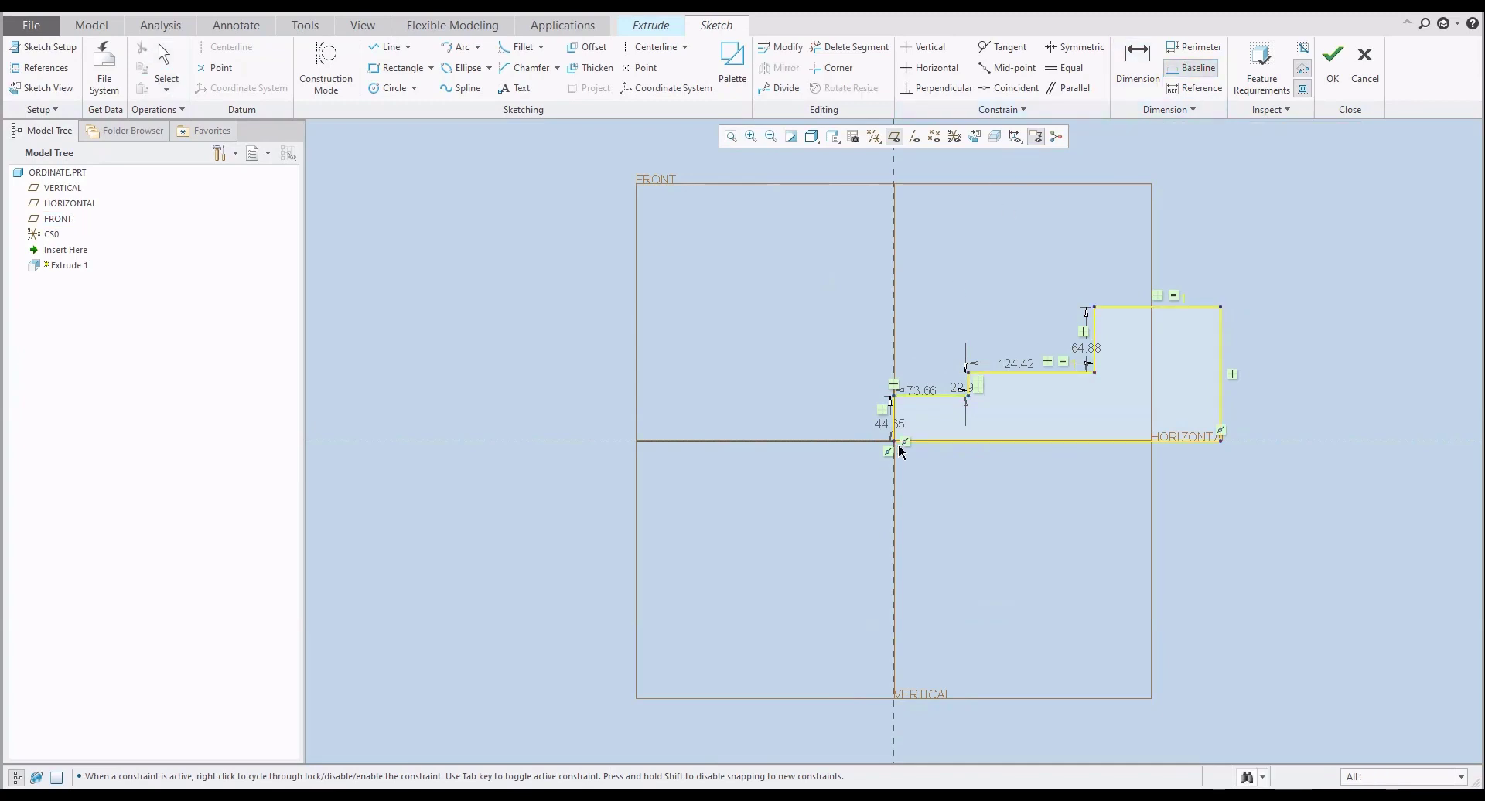
pyautogui.click(825, 454)
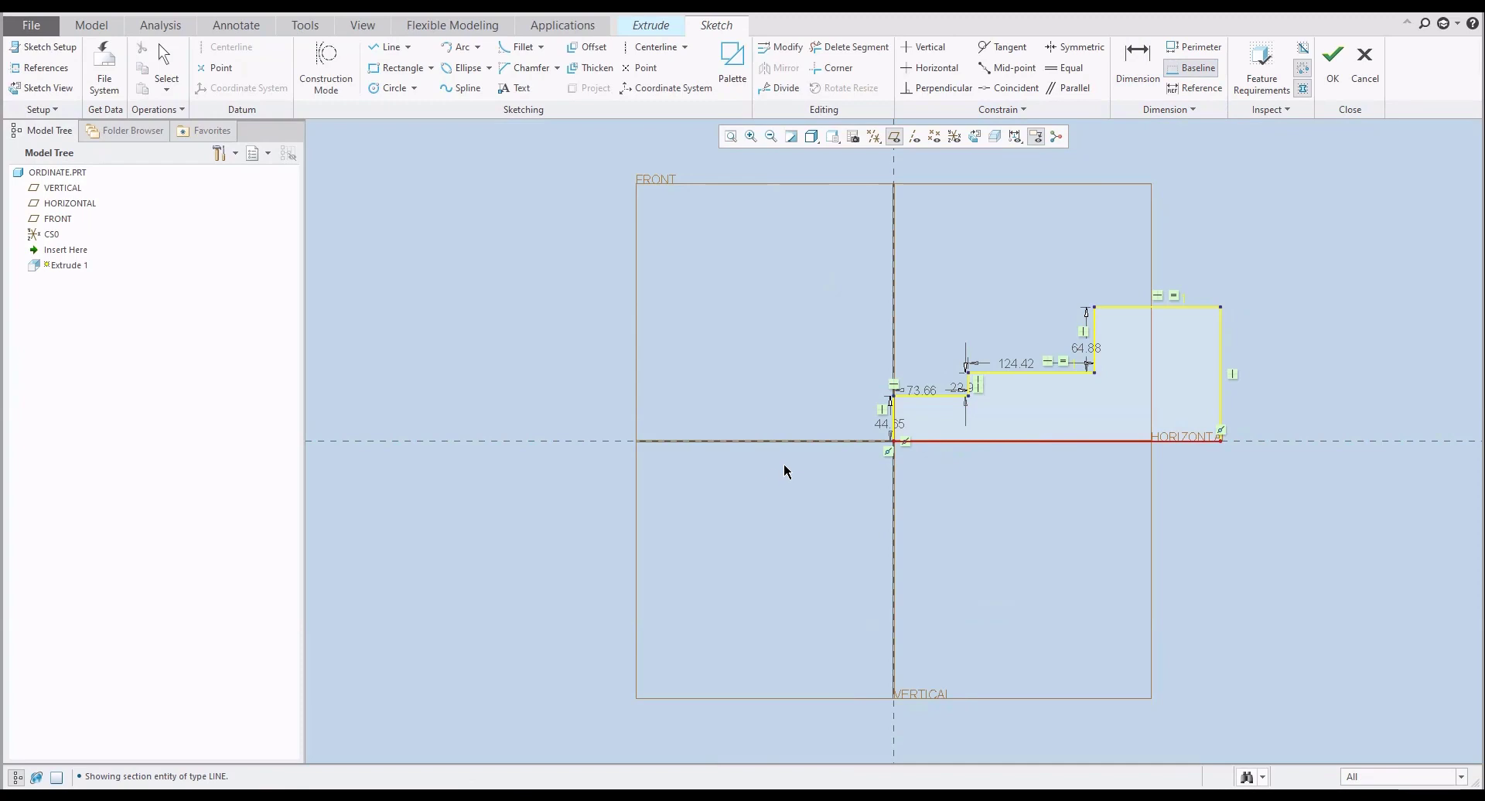
pyautogui.middleClick(783, 463)
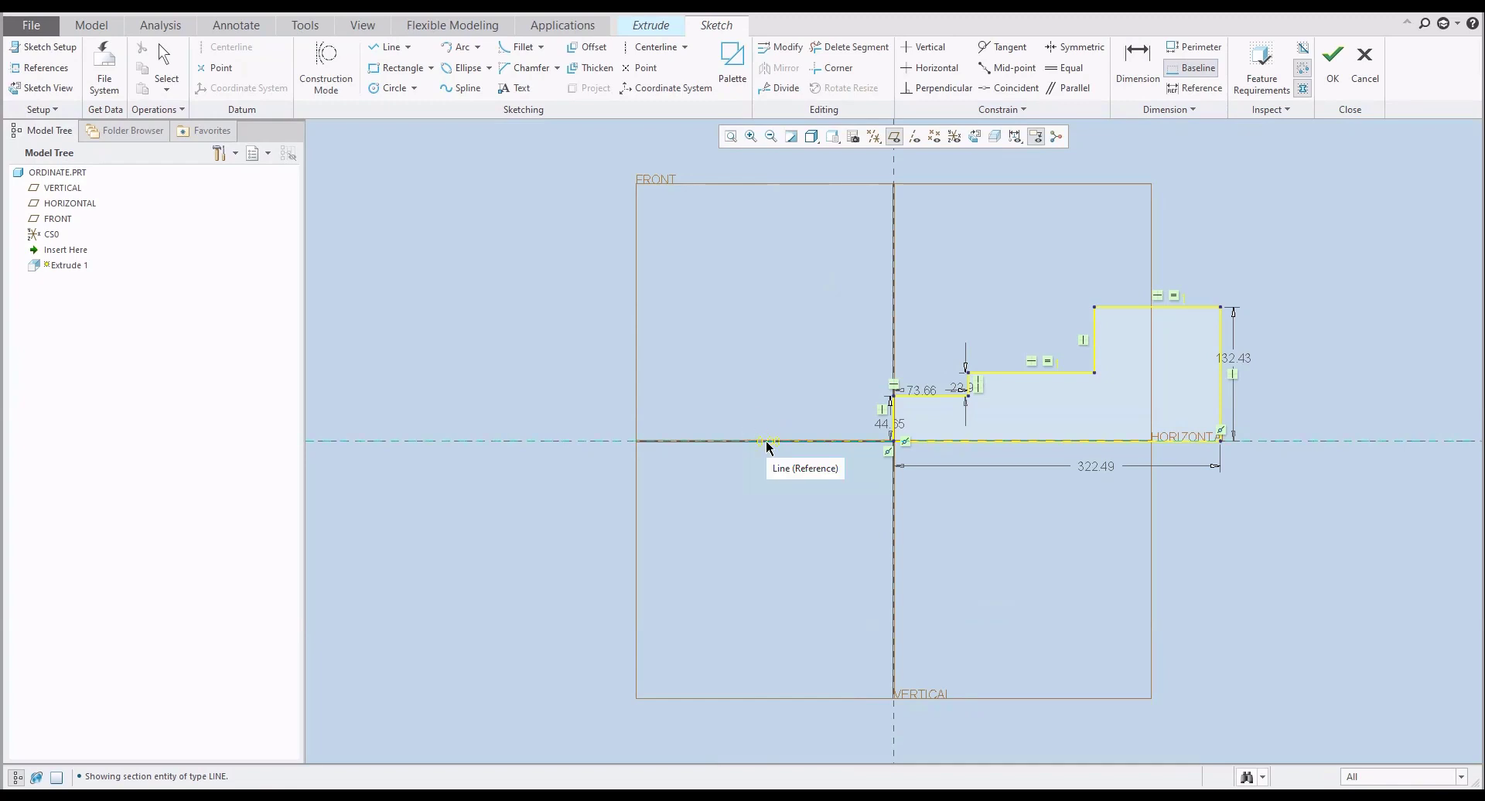
pyautogui.middleClick(789, 379)
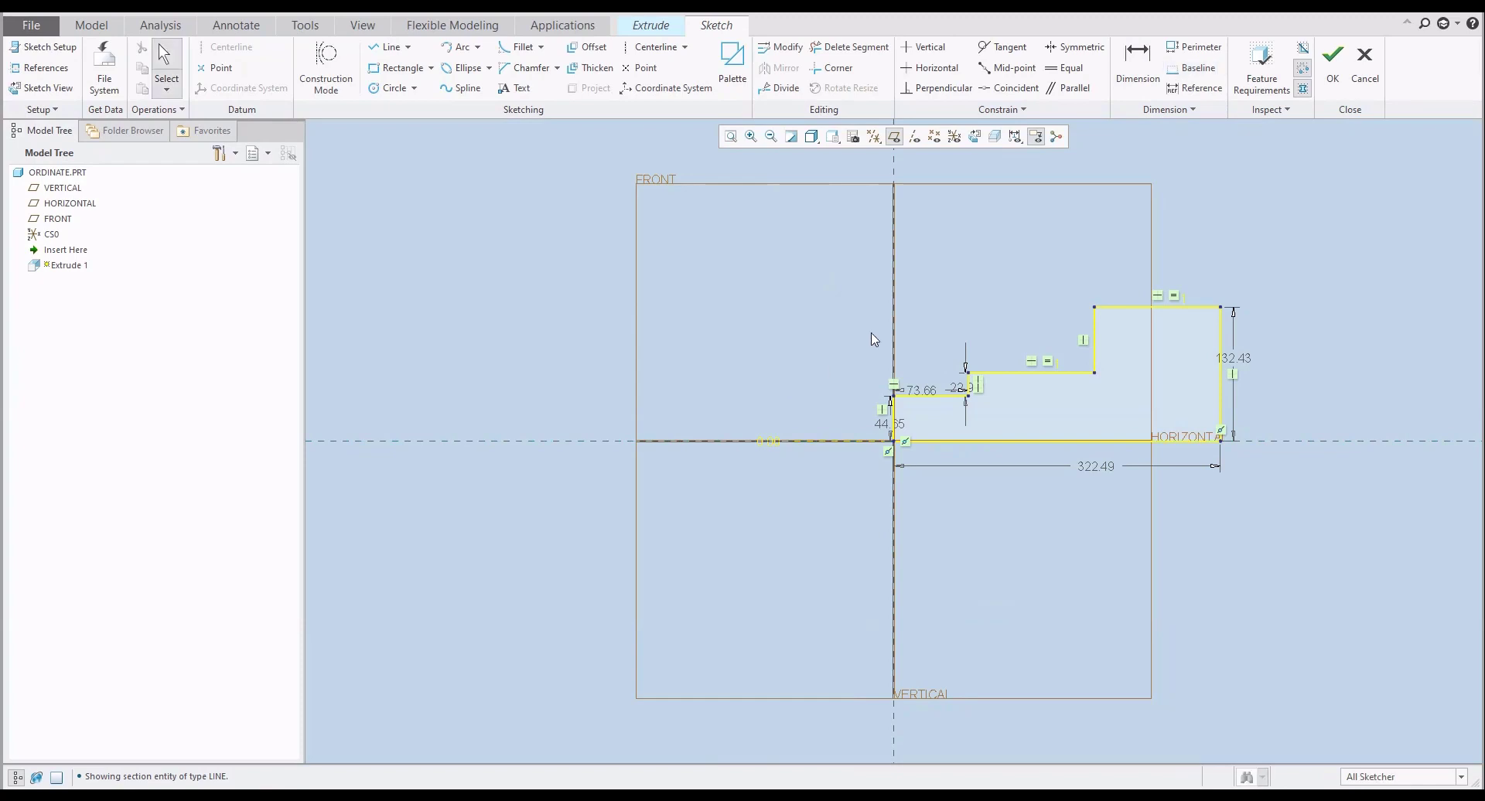
# - Add ordinate dimensions from the bottom-edge baseline to the profile's three upper horizontal edges, placed to the left of the profile
pyautogui.click(1138, 62)
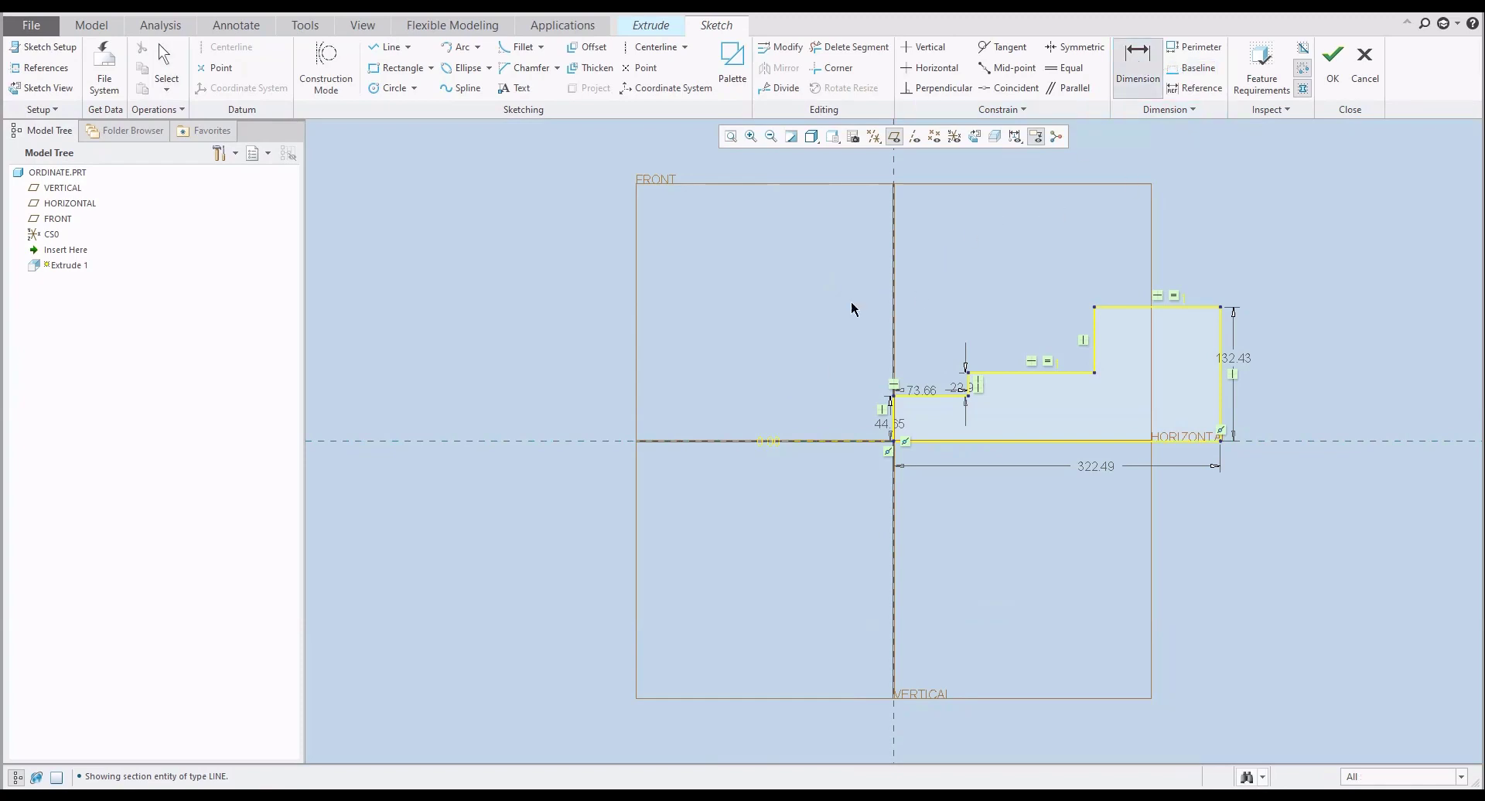
pyautogui.click(770, 446)
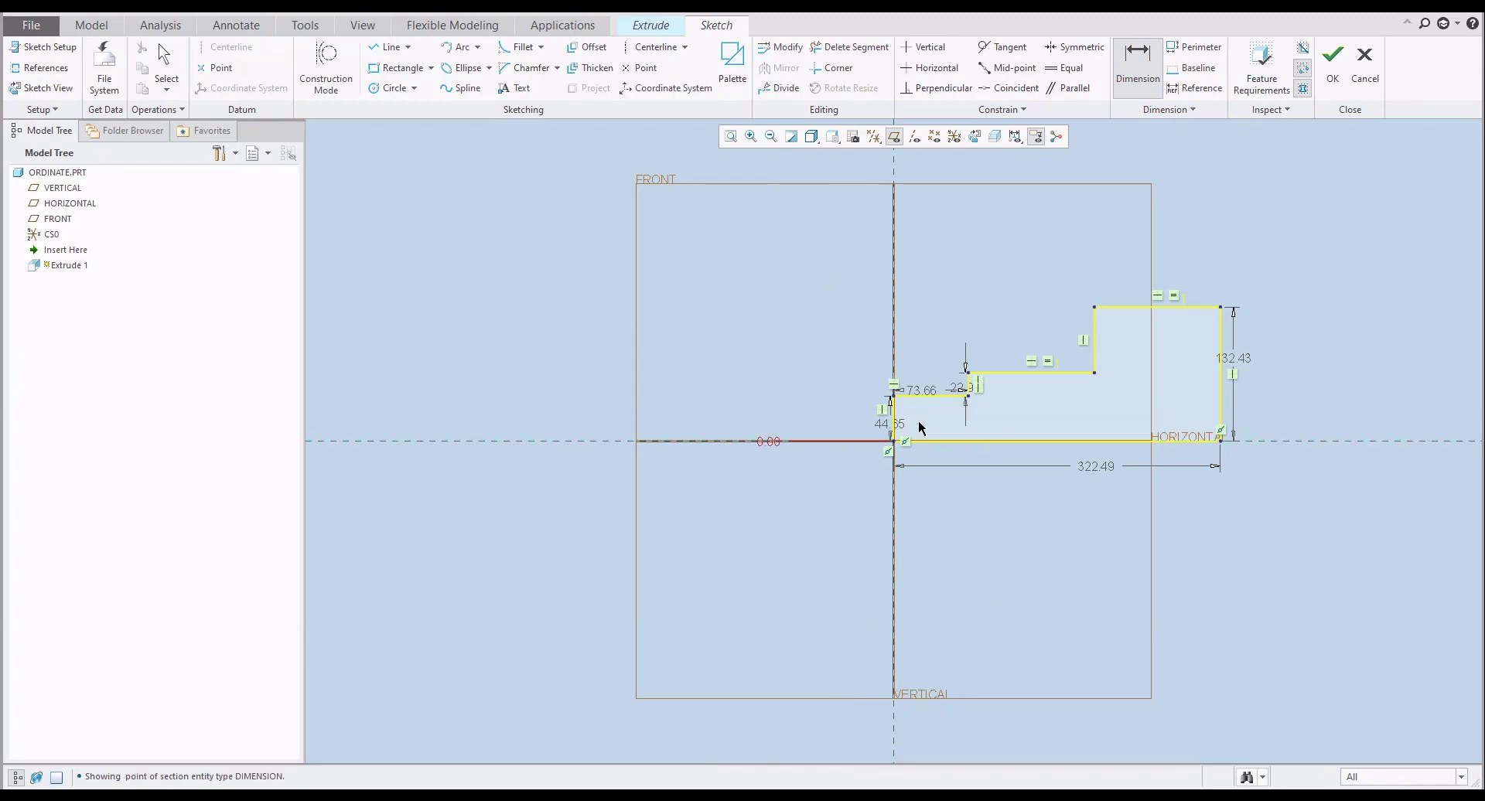
pyautogui.click(928, 397)
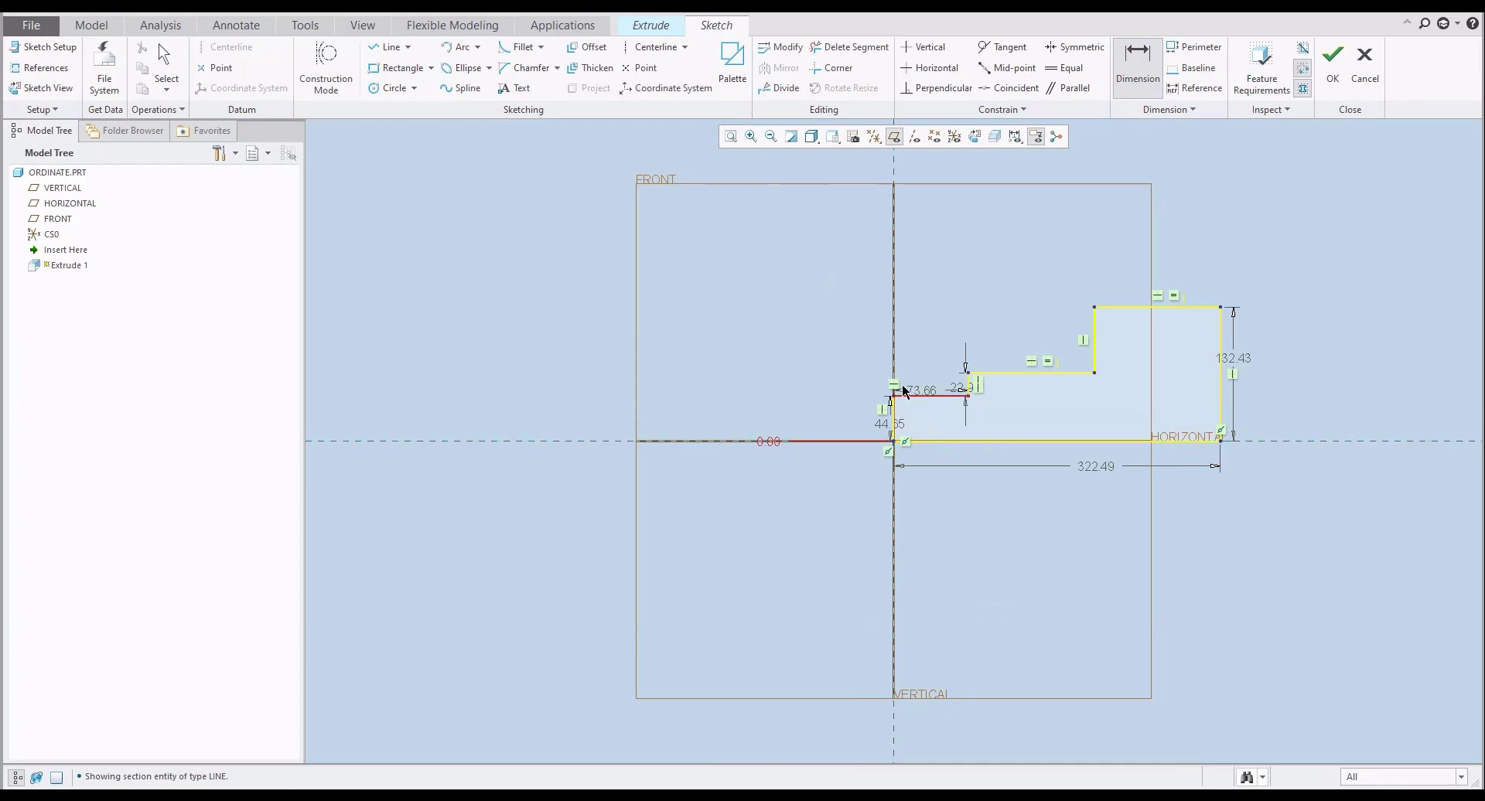
pyautogui.click(986, 373)
pyautogui.middleClick(755, 340)
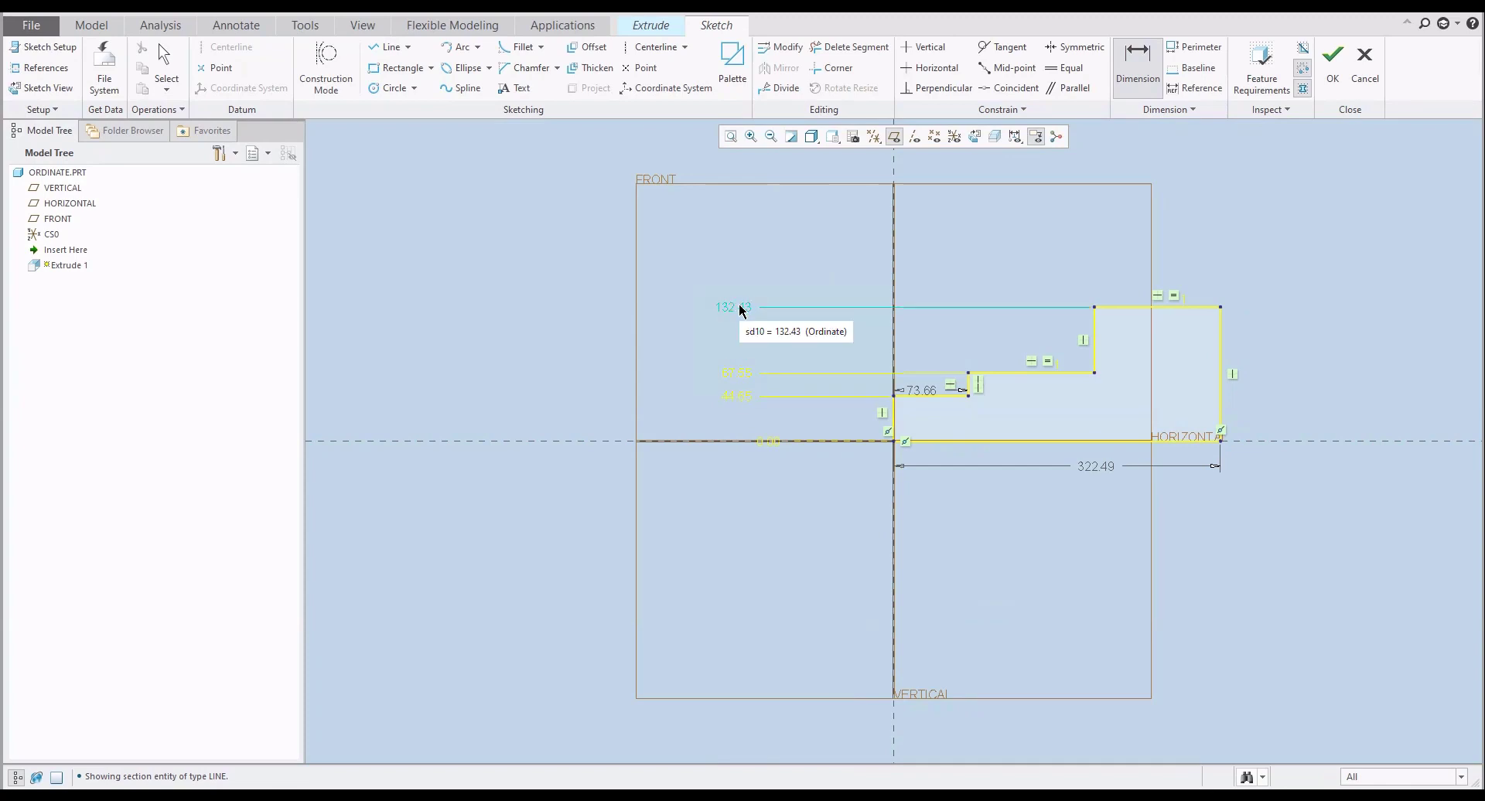
# - Add a second Baseline dimension for the profile's left vertical edge, placed below the profile
pyautogui.click(1201, 70)
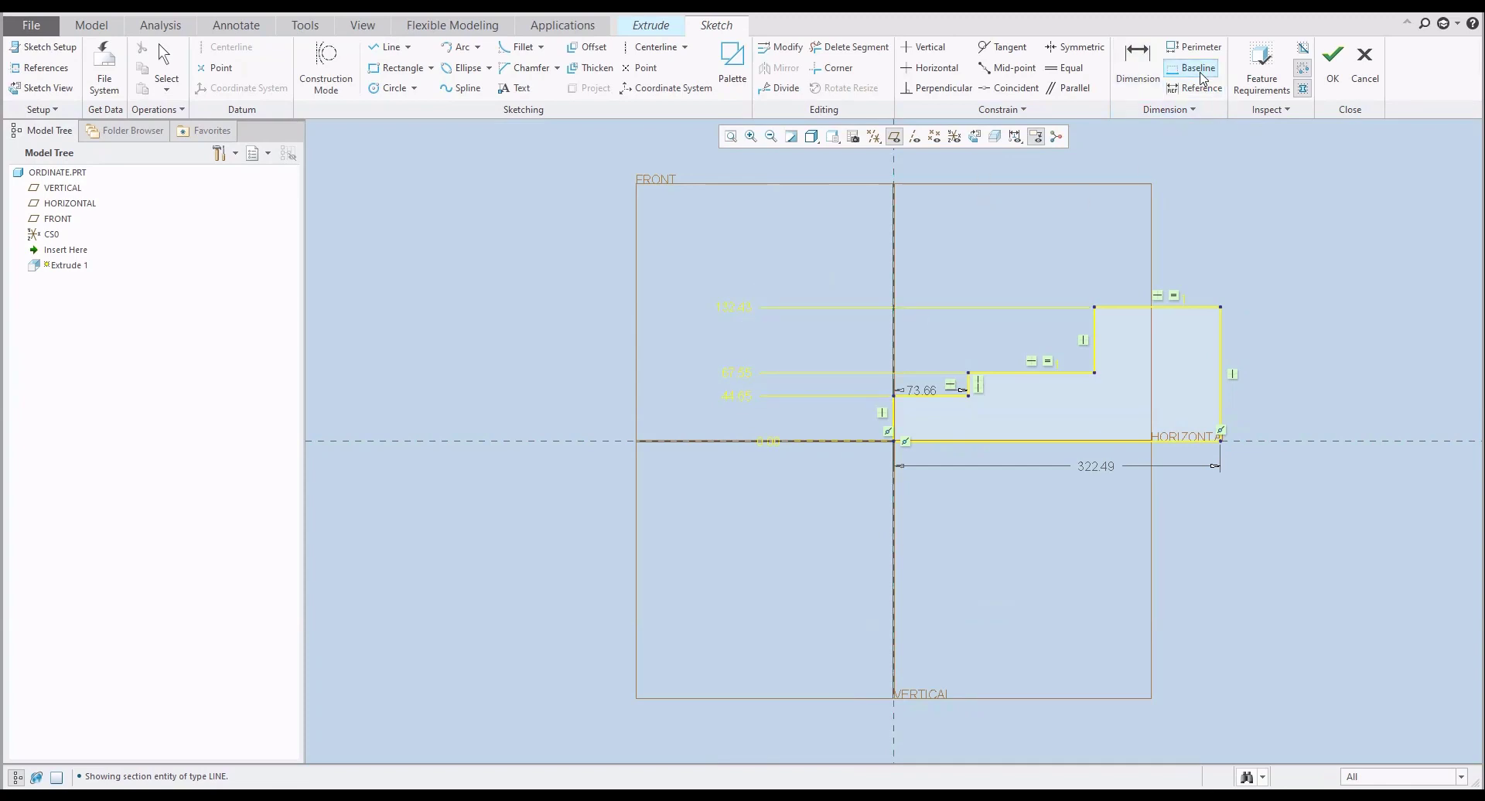
pyautogui.click(893, 427)
pyautogui.middleClick(933, 556)
pyautogui.middleClick(945, 556)
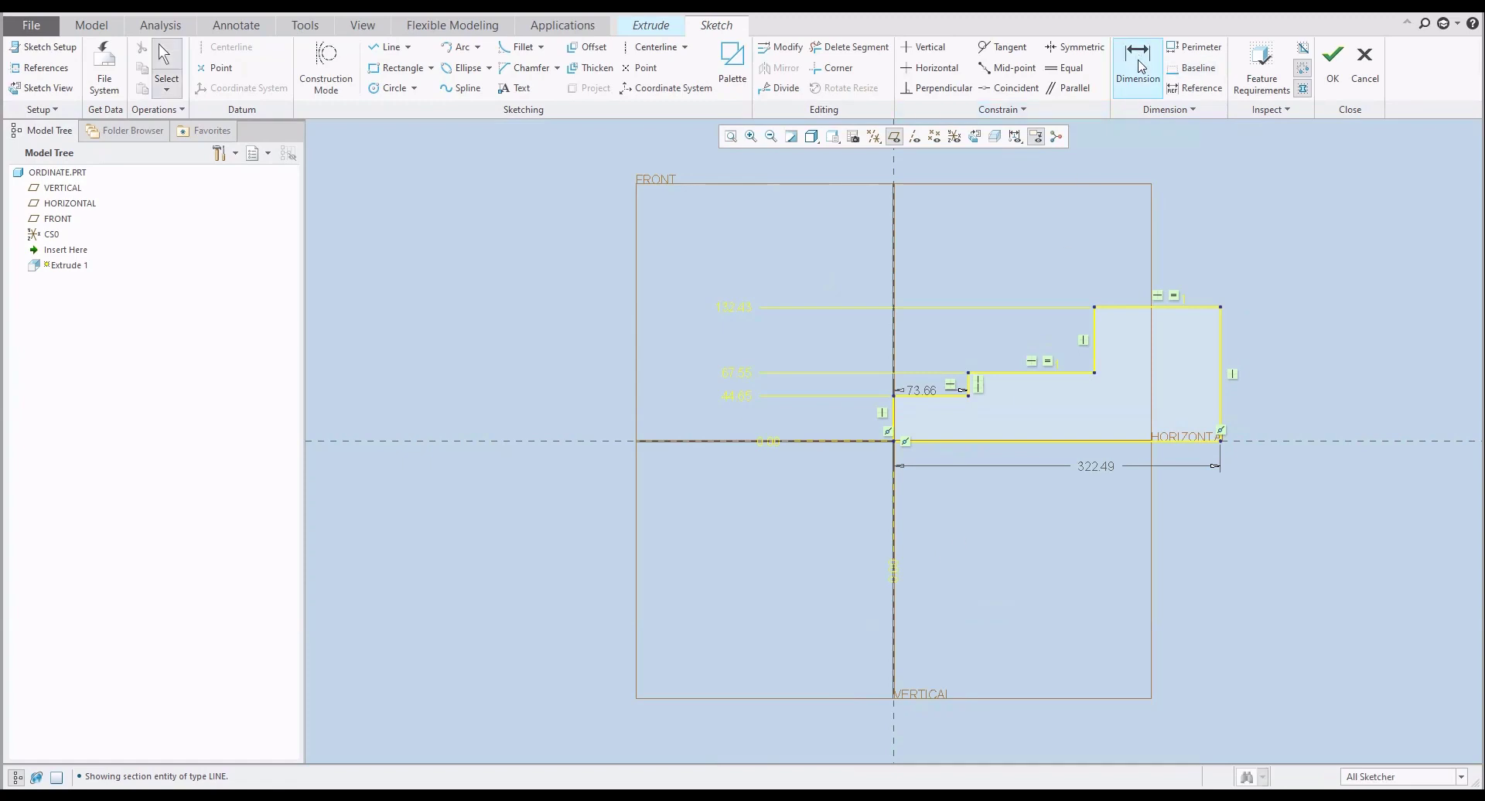
# - Add ordinate dimensions from the left-edge baseline to the other three vertical edges, converting a conflicting dimension to a reference dimension
pyautogui.click(1140, 66)
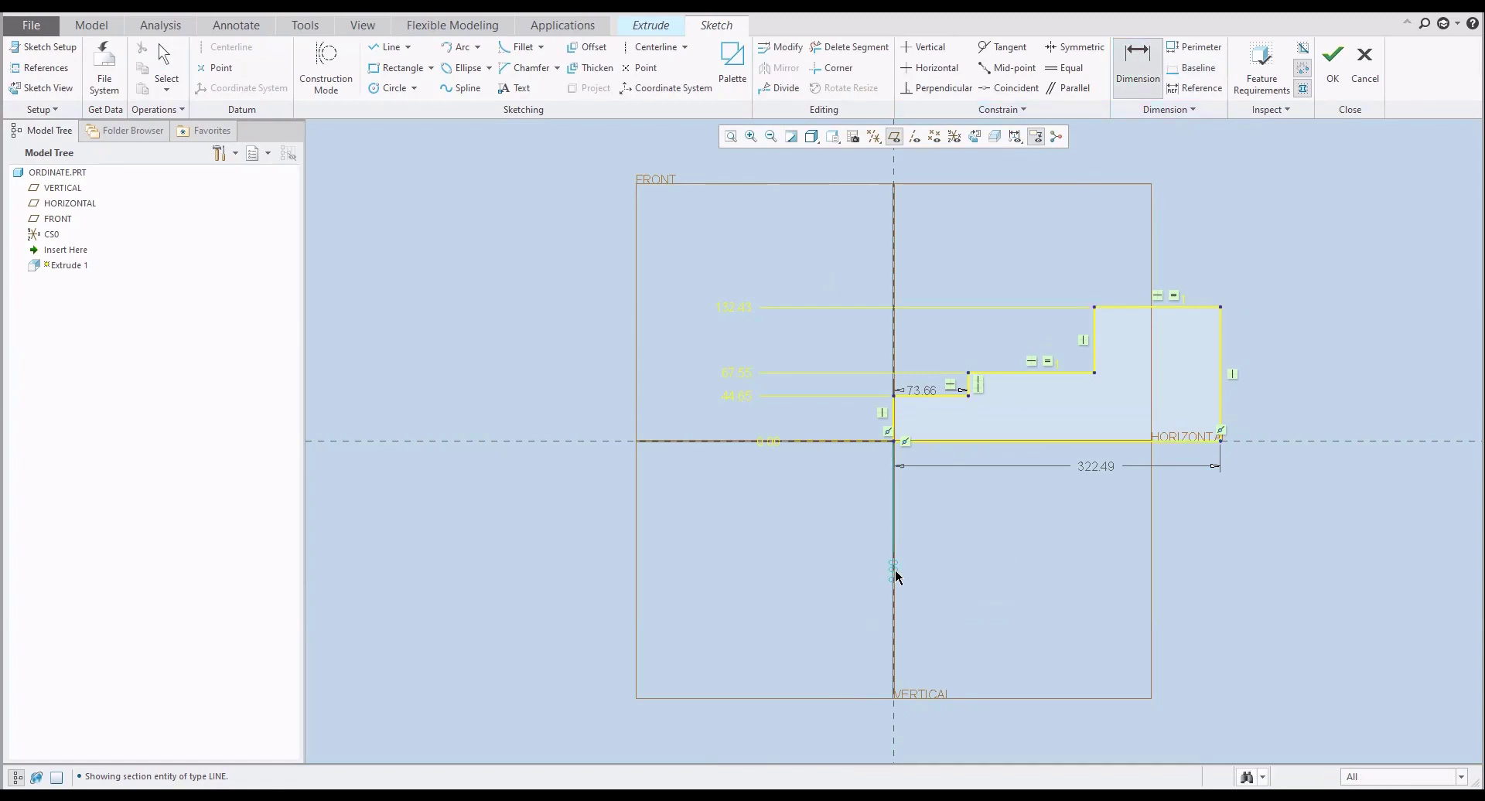
pyautogui.click(895, 572)
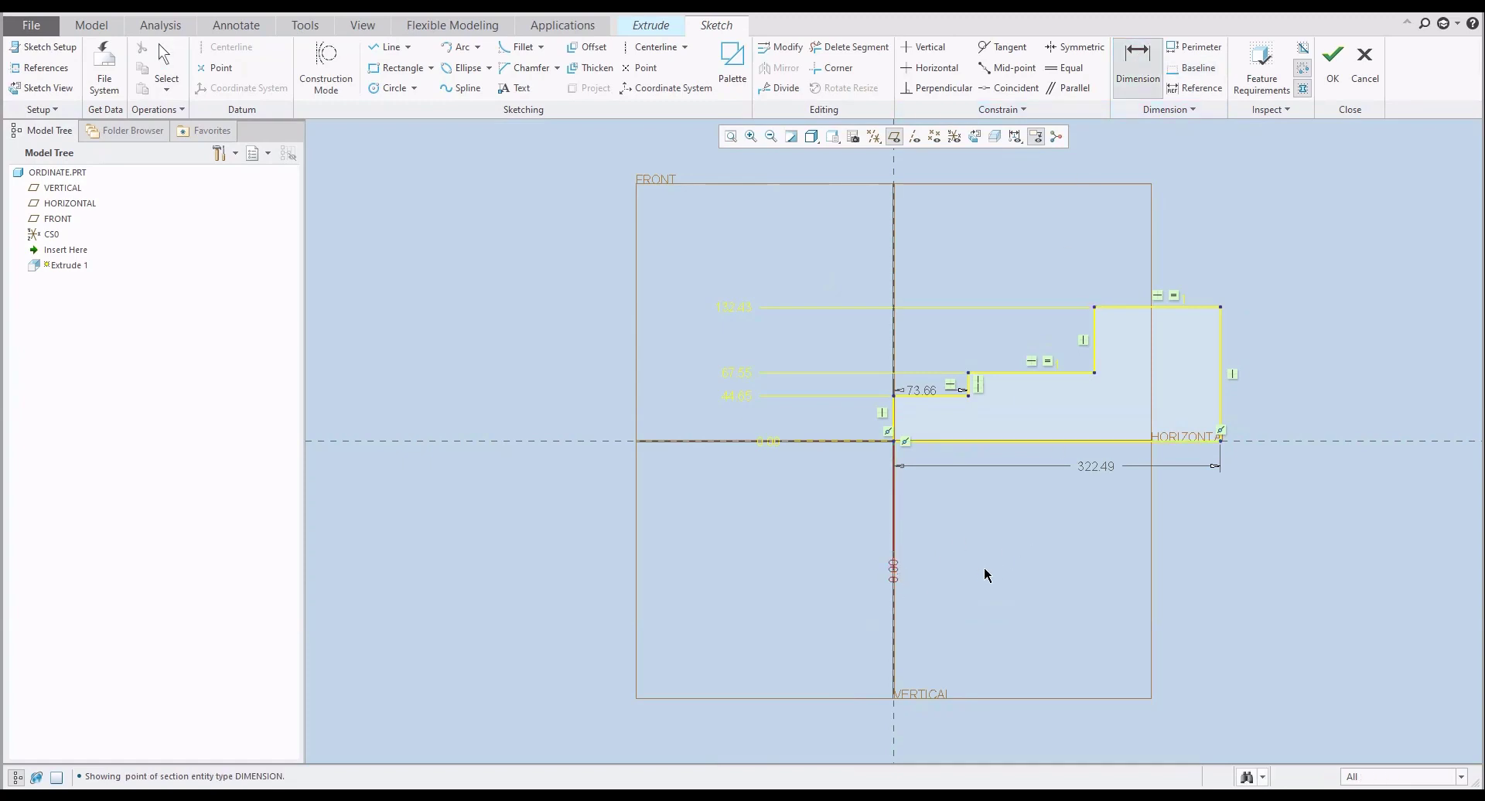
pyautogui.click(968, 387)
pyautogui.click(1093, 345)
pyautogui.click(1220, 362)
pyautogui.middleClick(1075, 541)
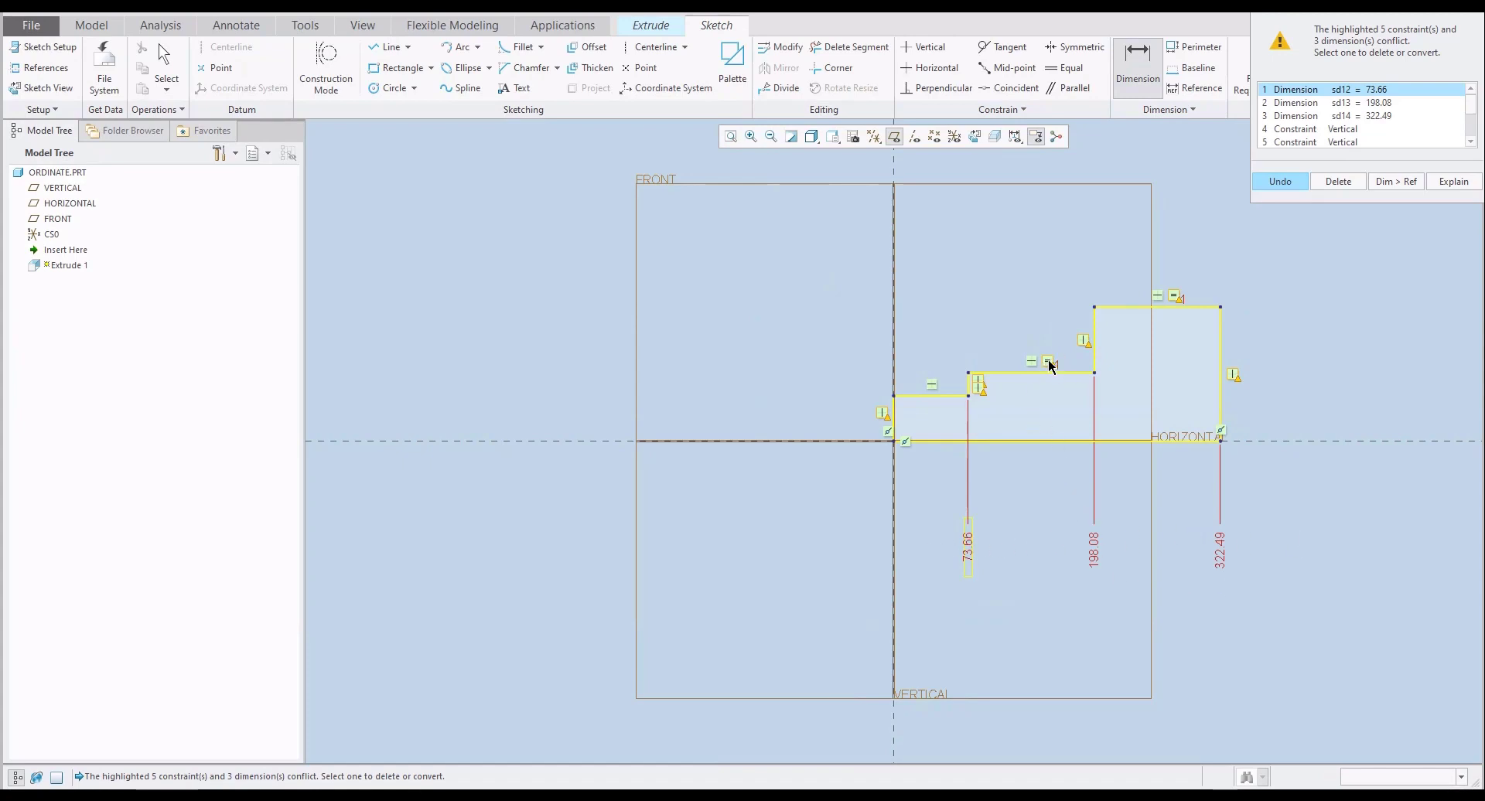
pyautogui.click(1392, 182)
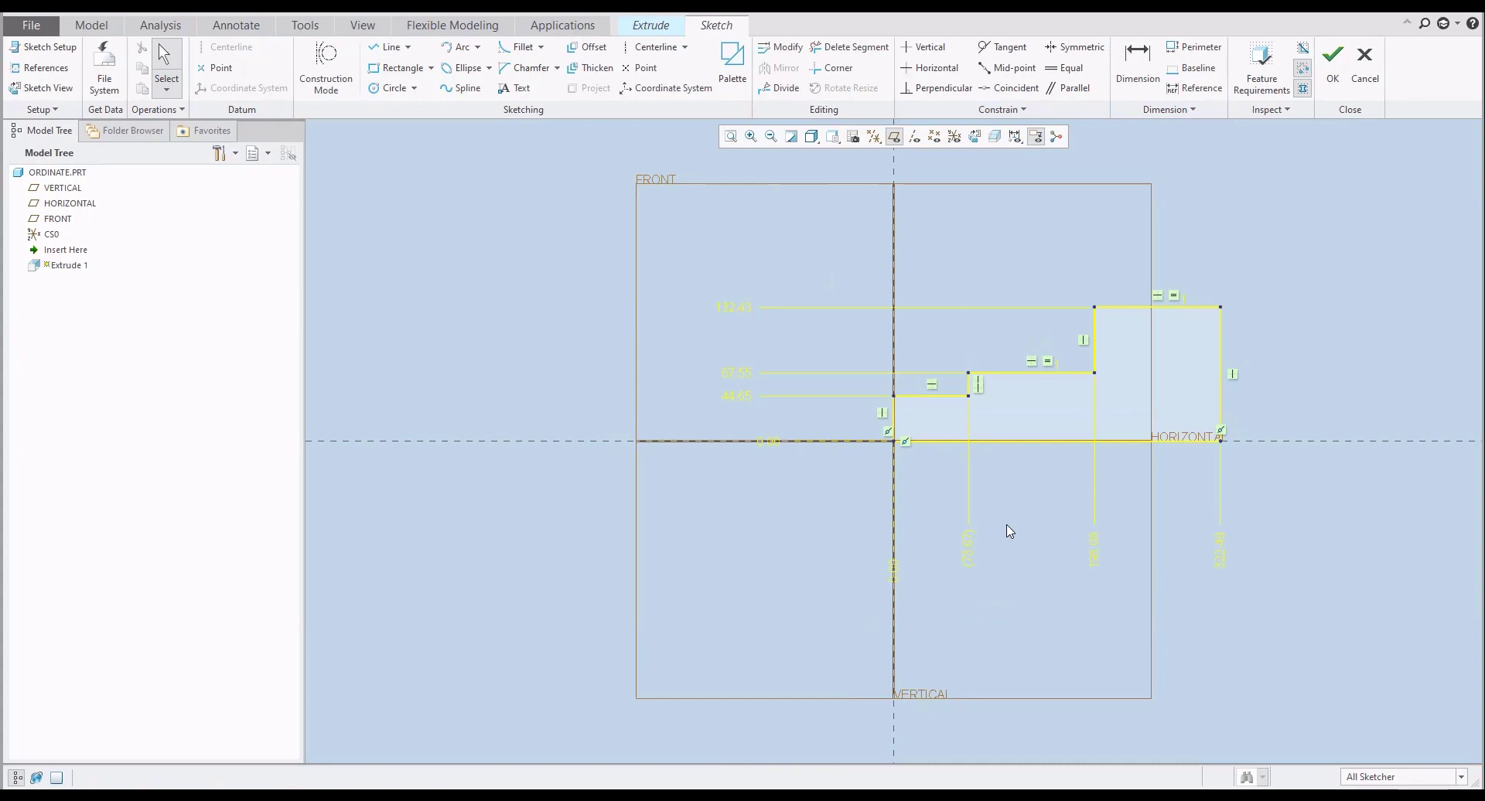
# - Accept the stepped sketch and complete the extrusion at its default depth
pyautogui.click(1336, 70)
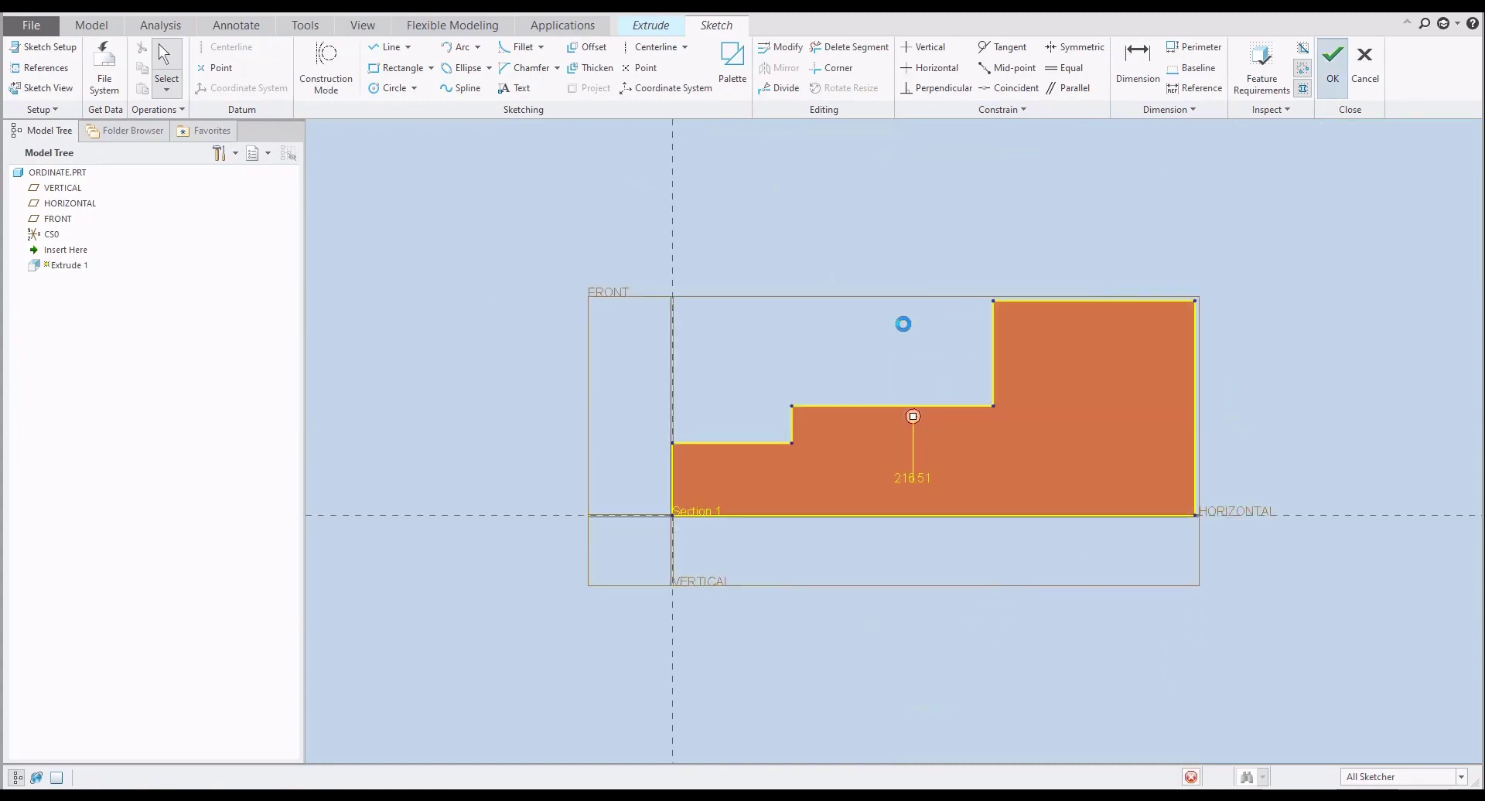
pyautogui.middleClick(857, 373)
pyautogui.click(826, 264)
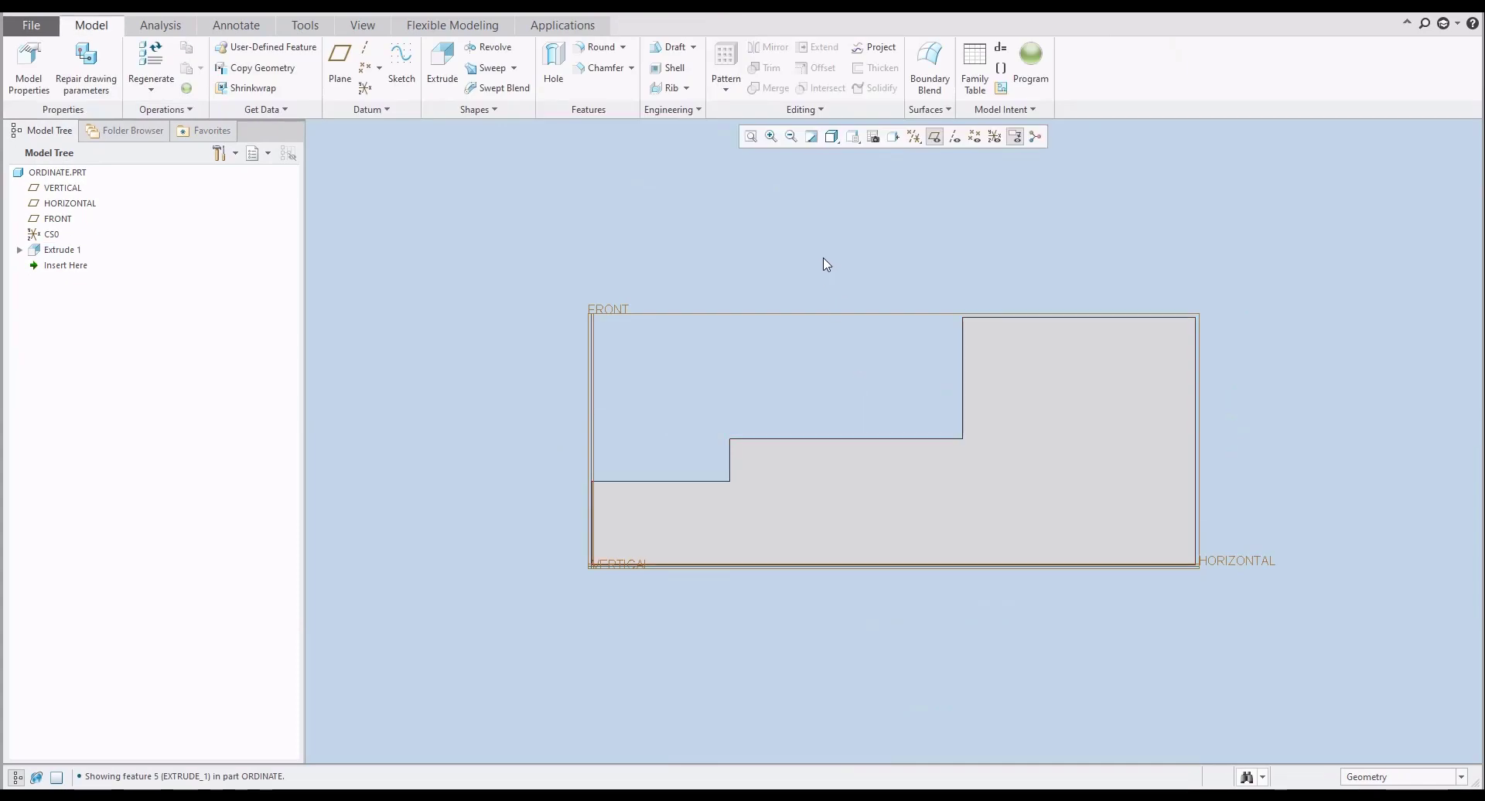
# - Create a drawing named "ordinate" of ordinate.prt on an empty landscape A3 sheet
pyautogui.hotkey('ctrl', 'n')
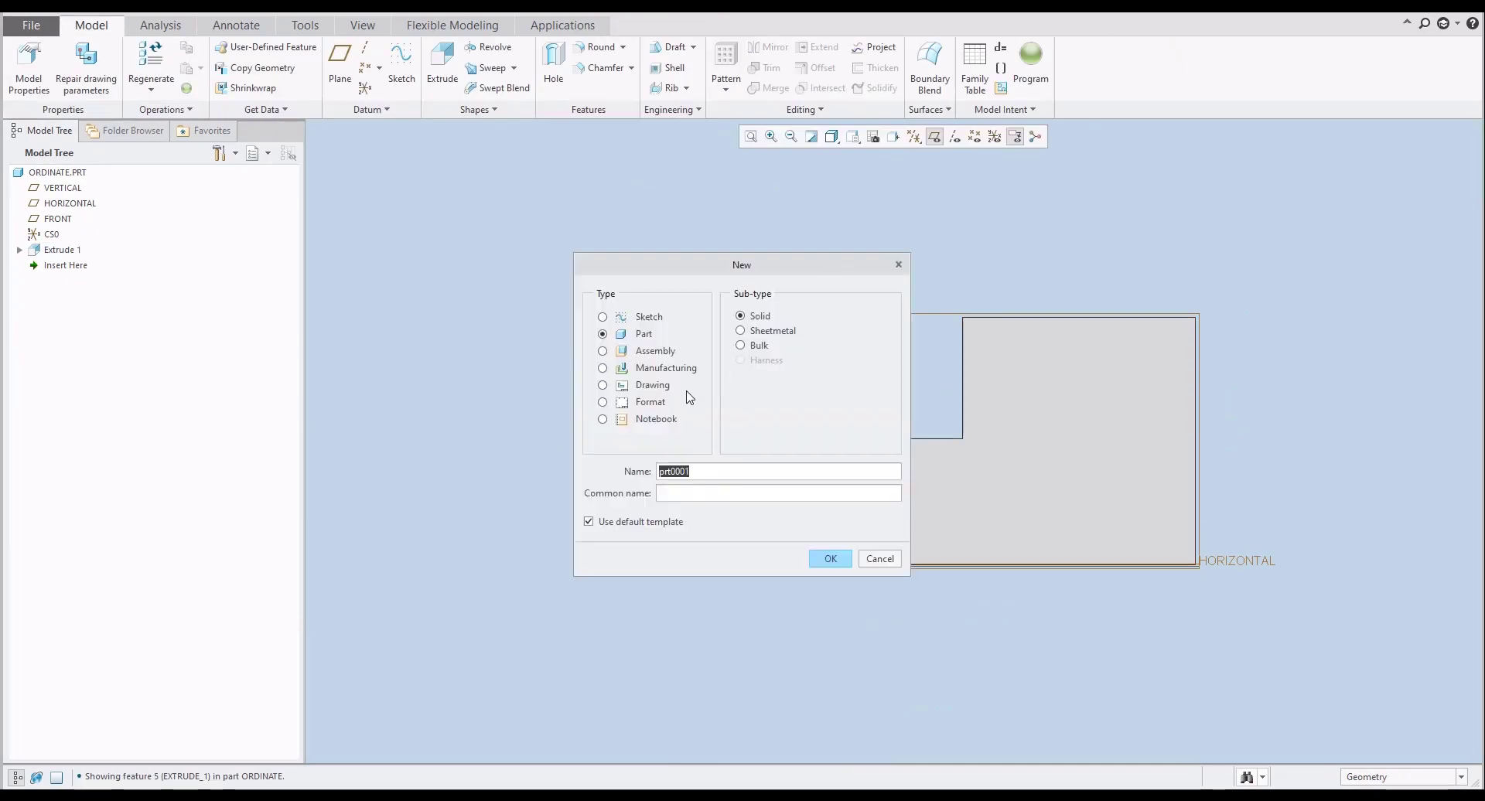
pyautogui.click(649, 385)
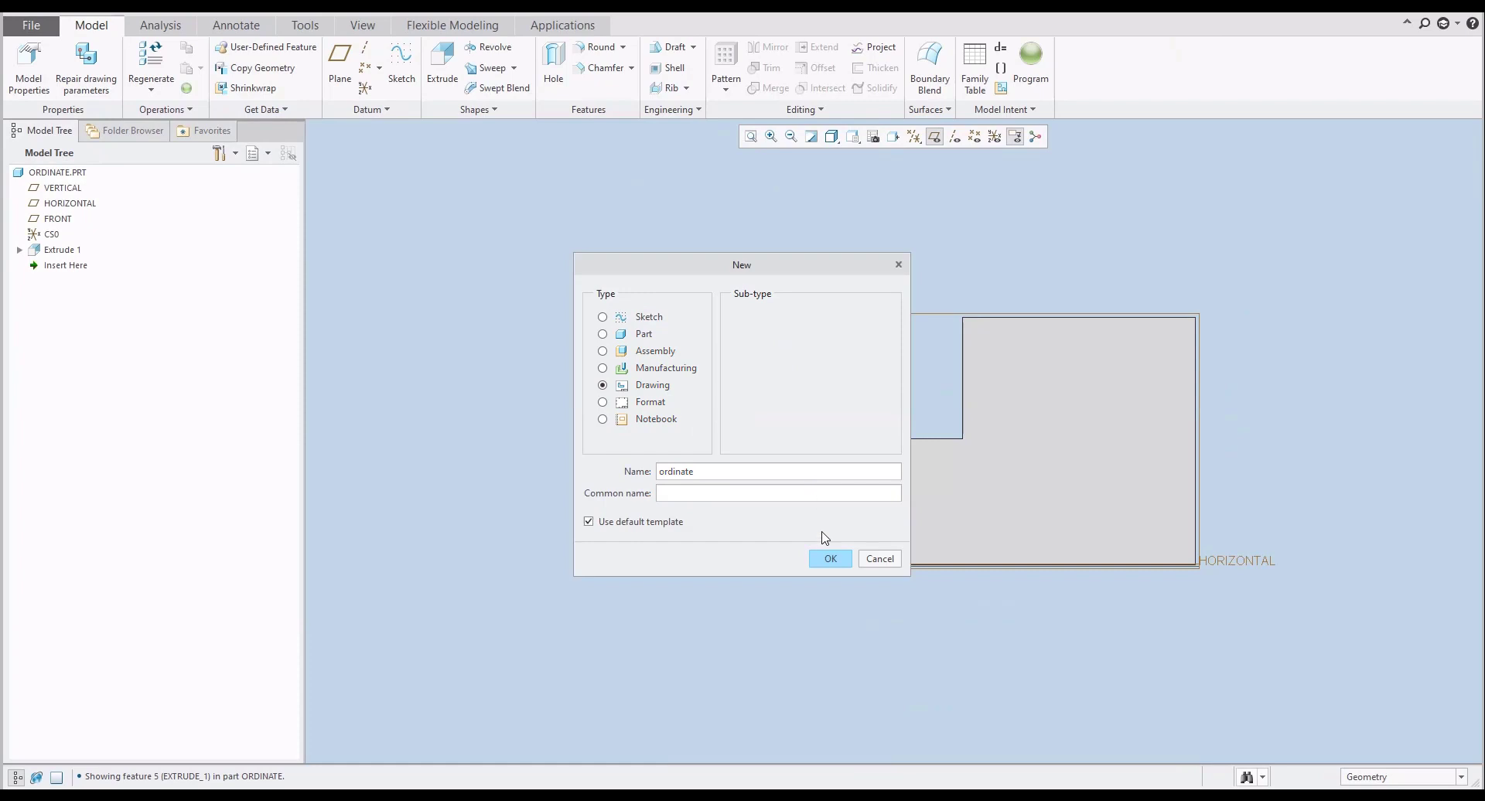
pyautogui.click(831, 558)
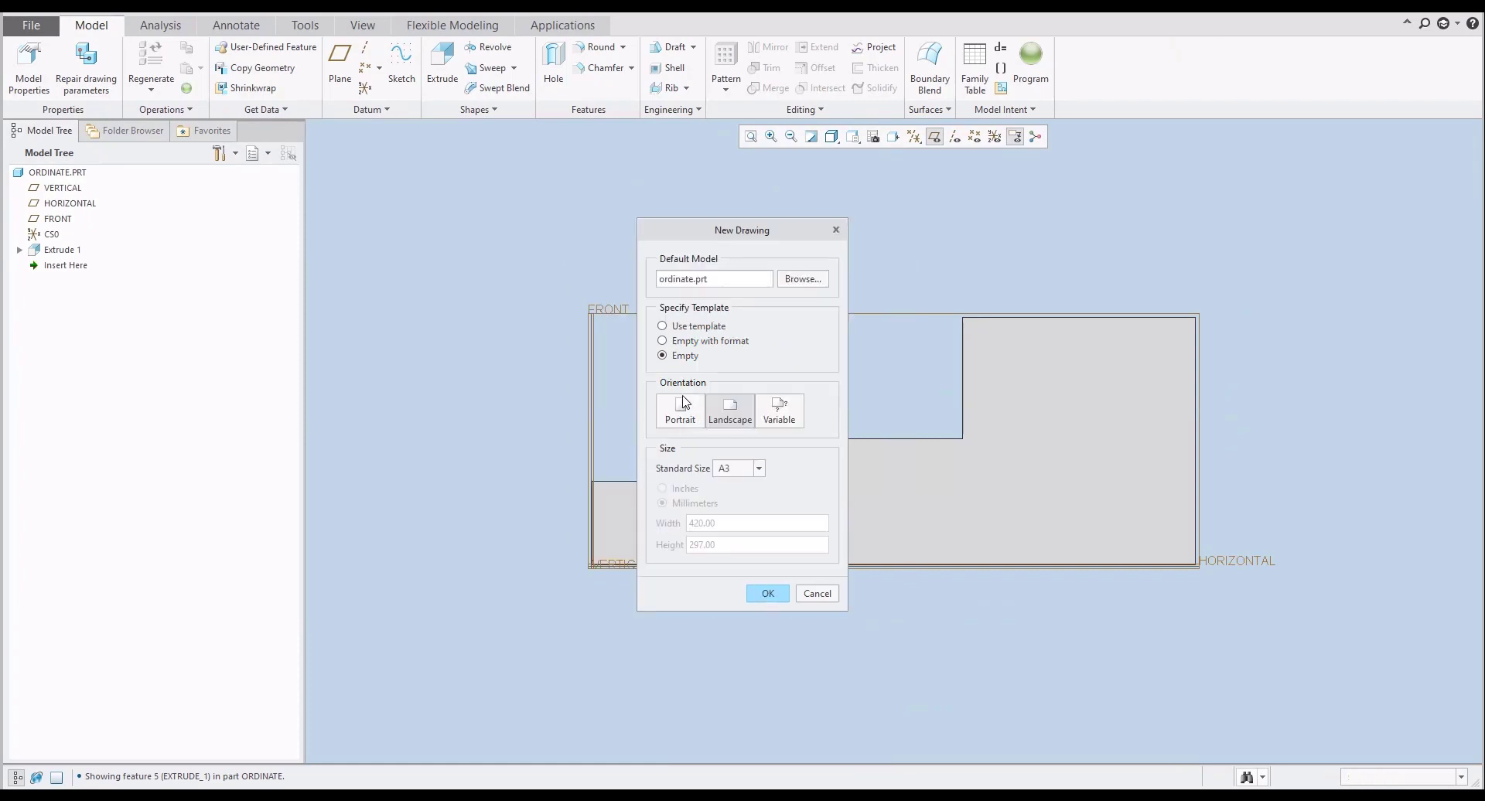
pyautogui.click(756, 469)
pyautogui.click(727, 533)
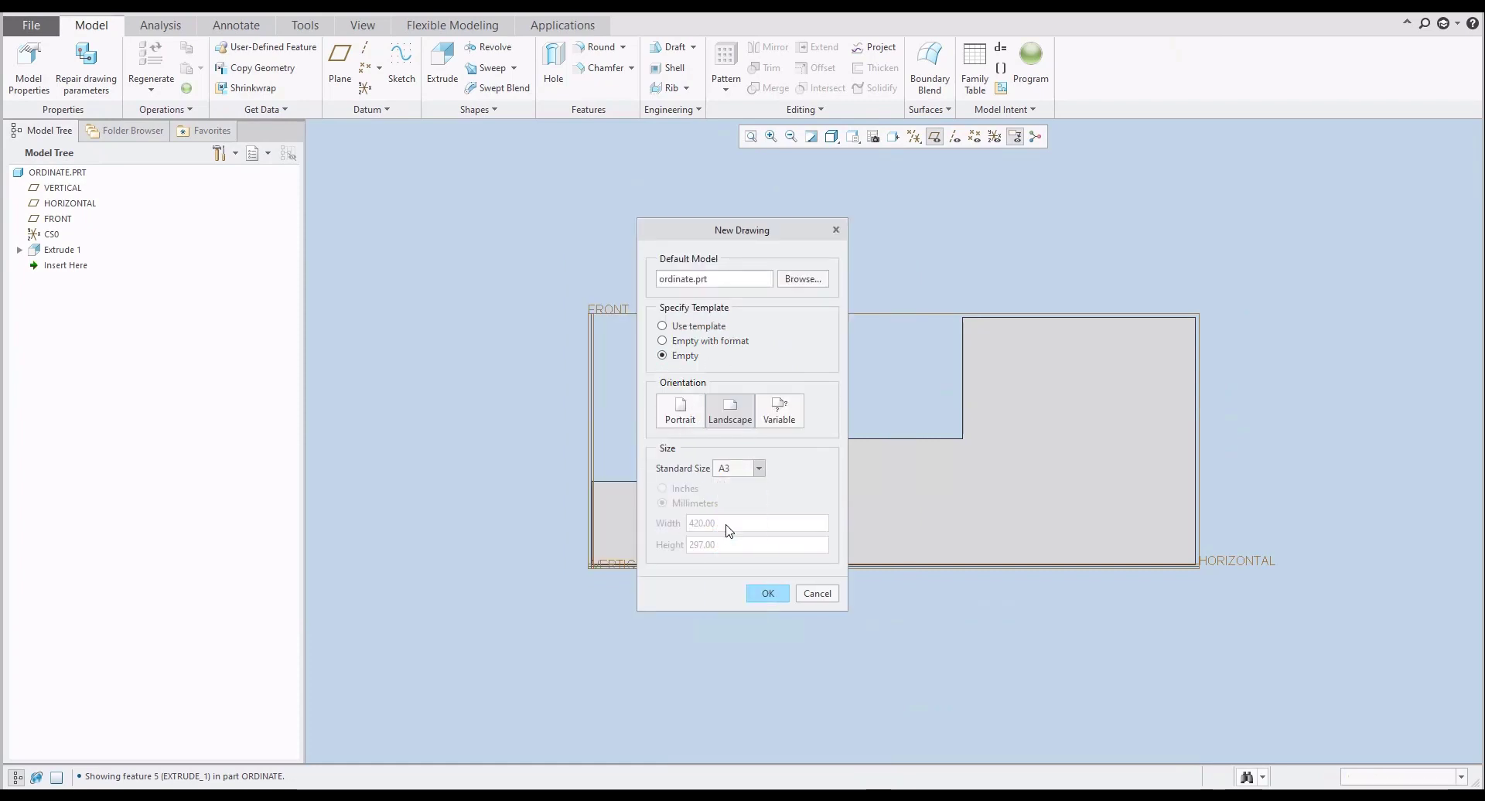
pyautogui.click(768, 594)
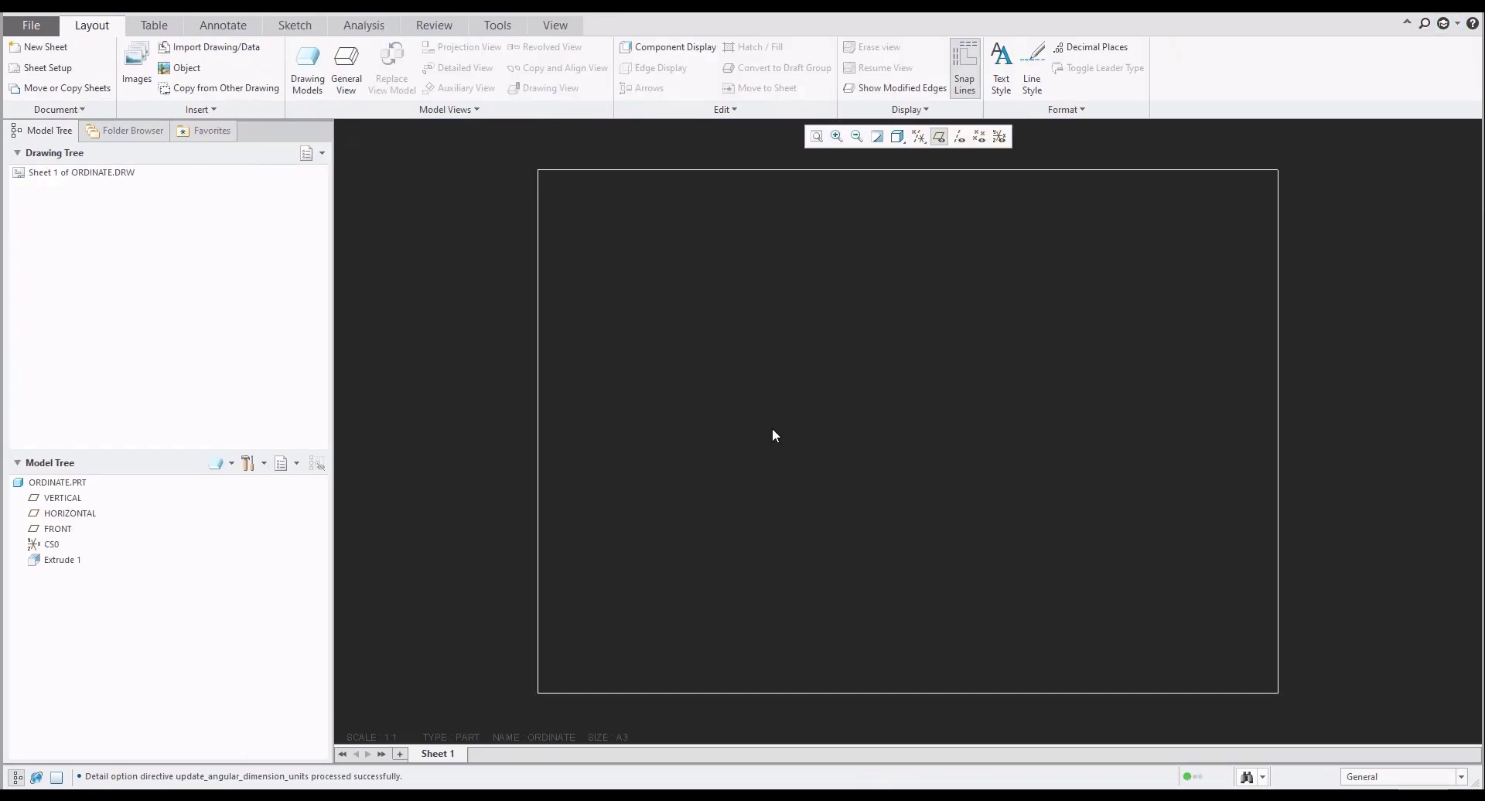
# - Place a general view of the part near the sheet's centre in the FRONT orientation
pyautogui.click(772, 435)
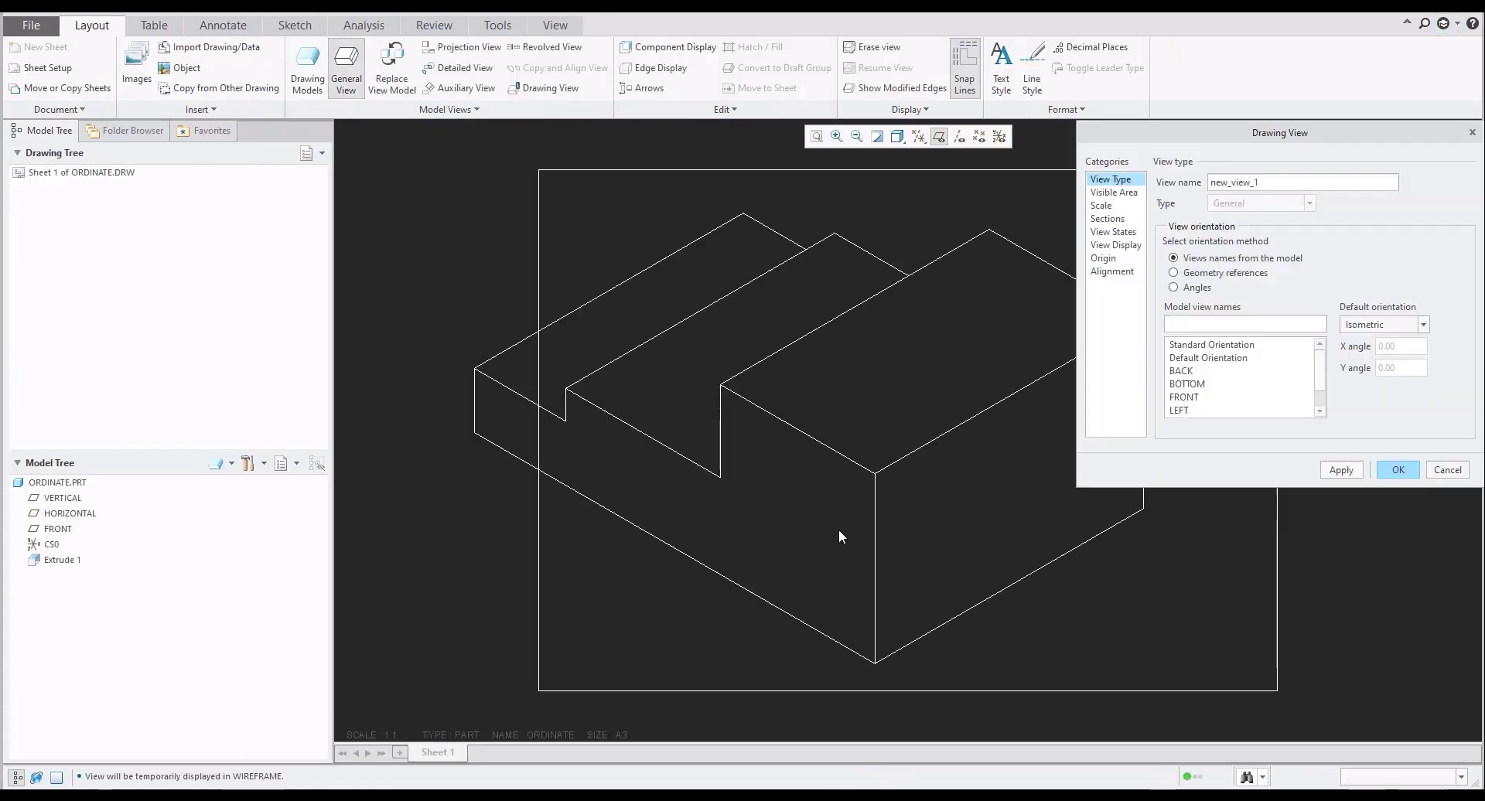
pyautogui.click(1186, 398)
pyautogui.click(1399, 471)
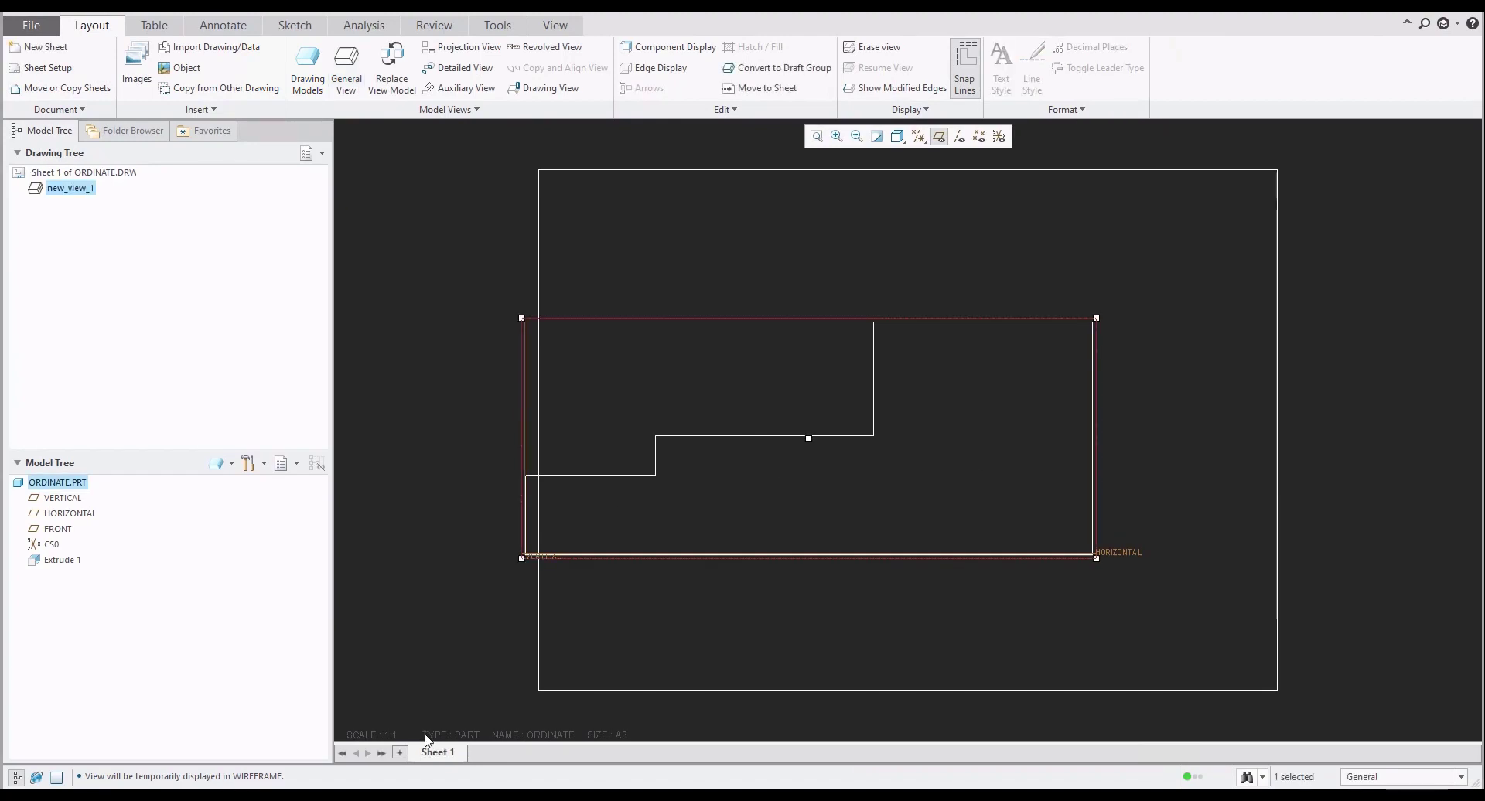
# - Set the drawing scale to 0.5 and hide the datum planes
pyautogui.doubleClick(392, 737)
pyautogui.write('.5')
pyautogui.press('Return')
pyautogui.click(509, 580)
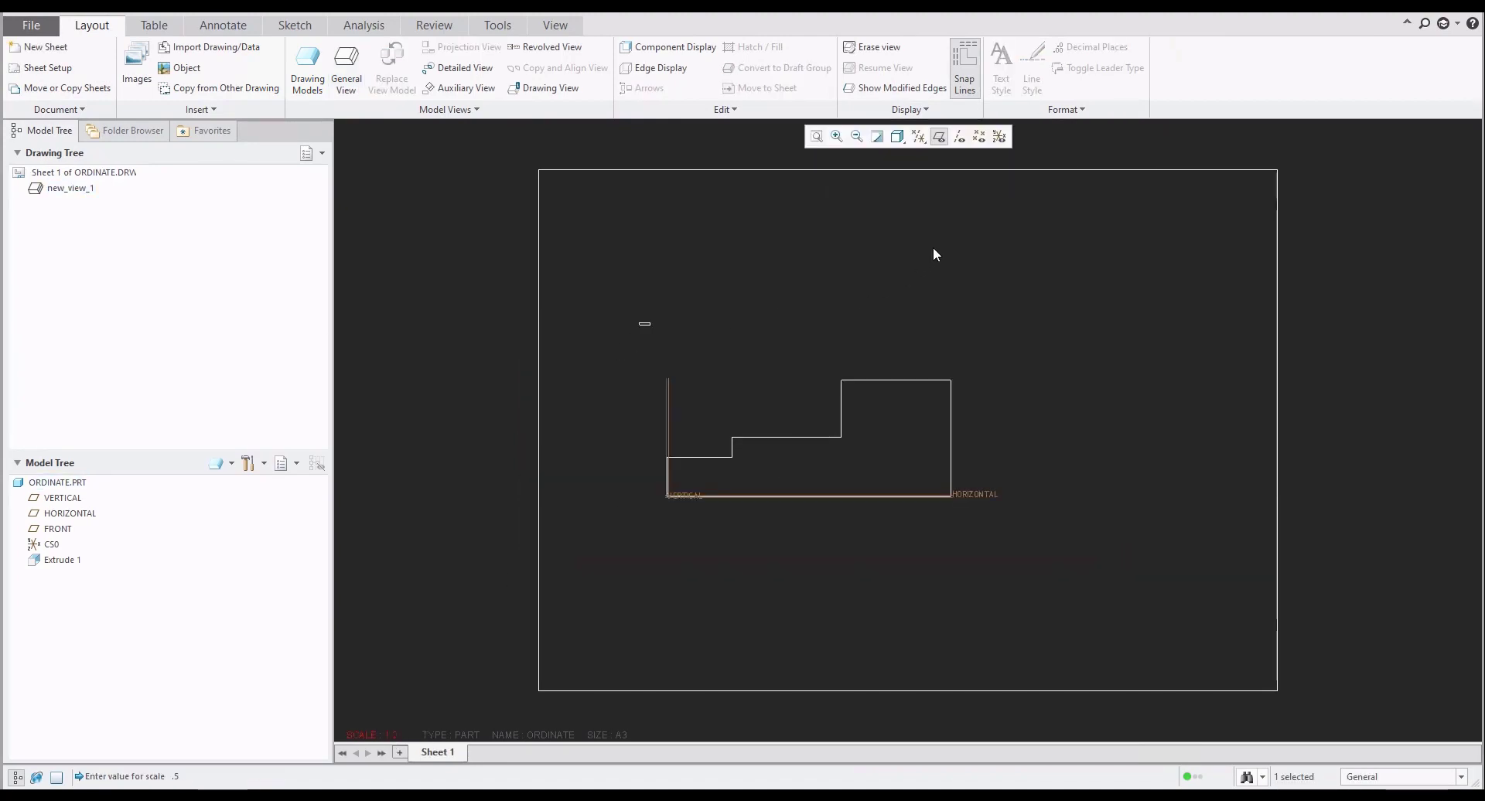
pyautogui.click(940, 137)
# - Show the dimensions of Extrude 1 in the front view of the drawing
pyautogui.scroll(1, 755, 347)
pyautogui.moveTo(764, 394); pyautogui.dragTo(787, 356, button='middle')
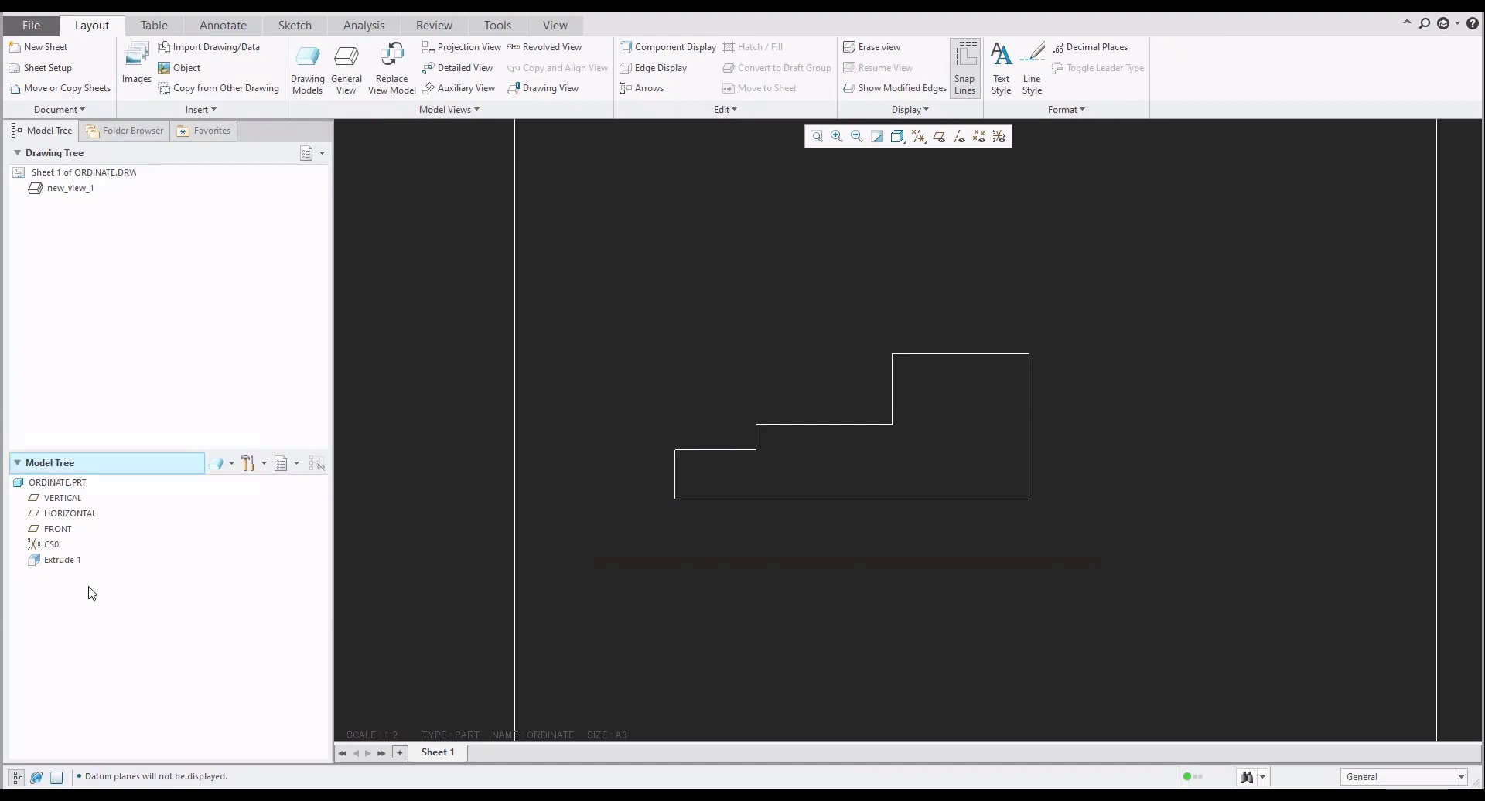
pyautogui.click(57, 560)
pyautogui.rightClick(55, 562)
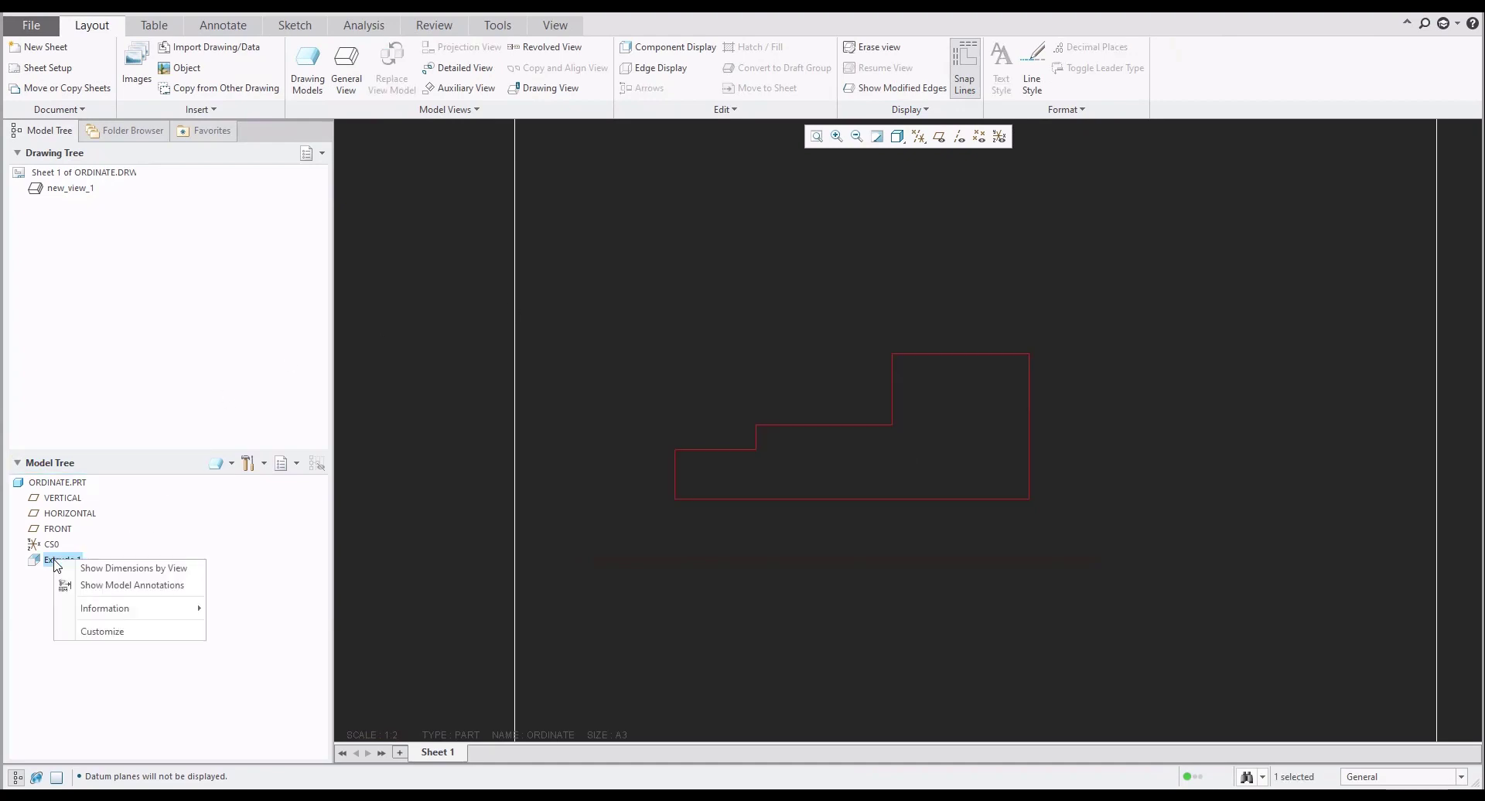
pyautogui.click(105, 569)
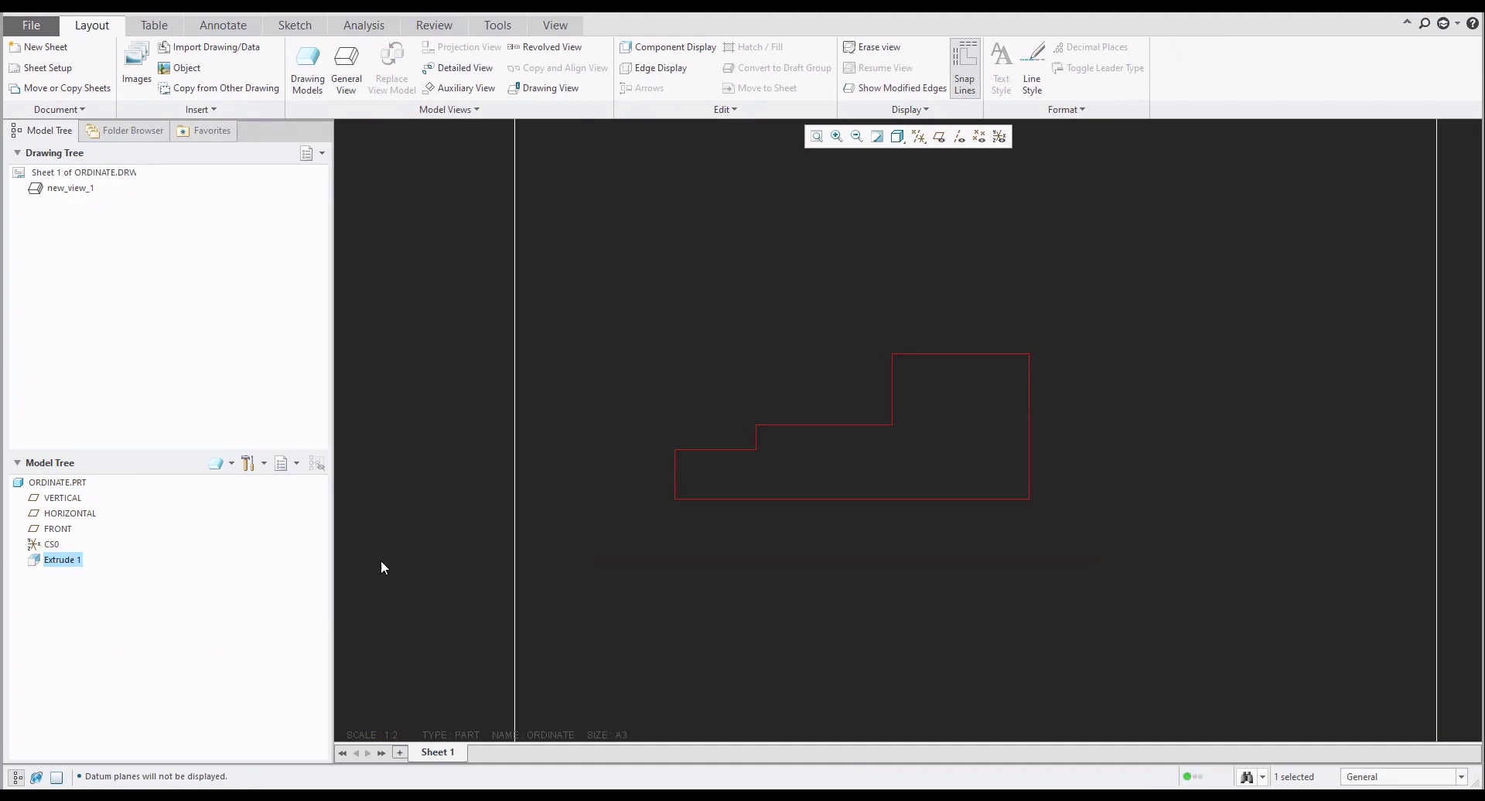
pyautogui.click(861, 419)
pyautogui.click(1178, 430)
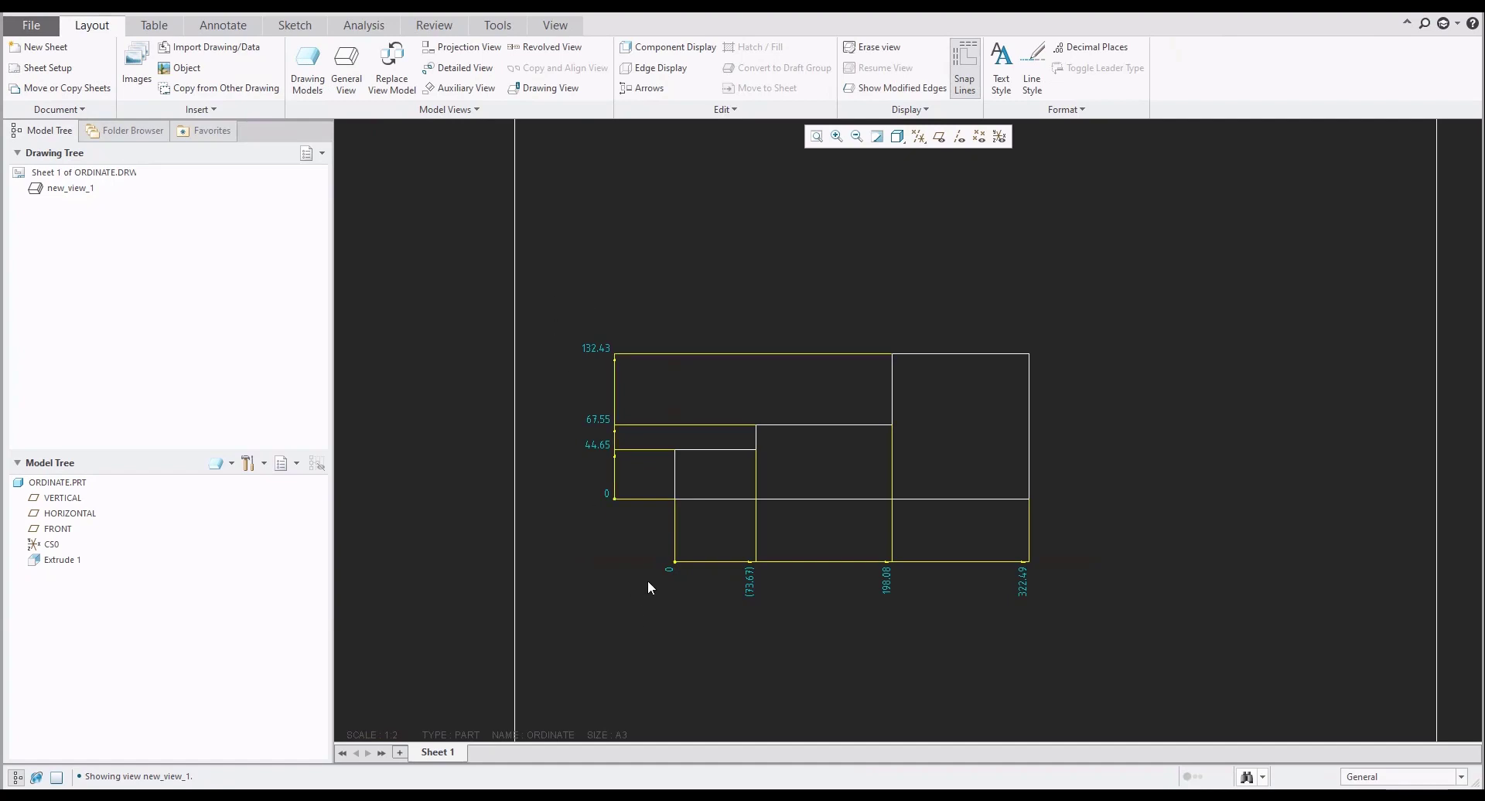
# - Delete all horizontal and vertical ordinate dimensions from the drawing view
pyautogui.moveTo(626, 538); pyautogui.dragTo(1061, 628)
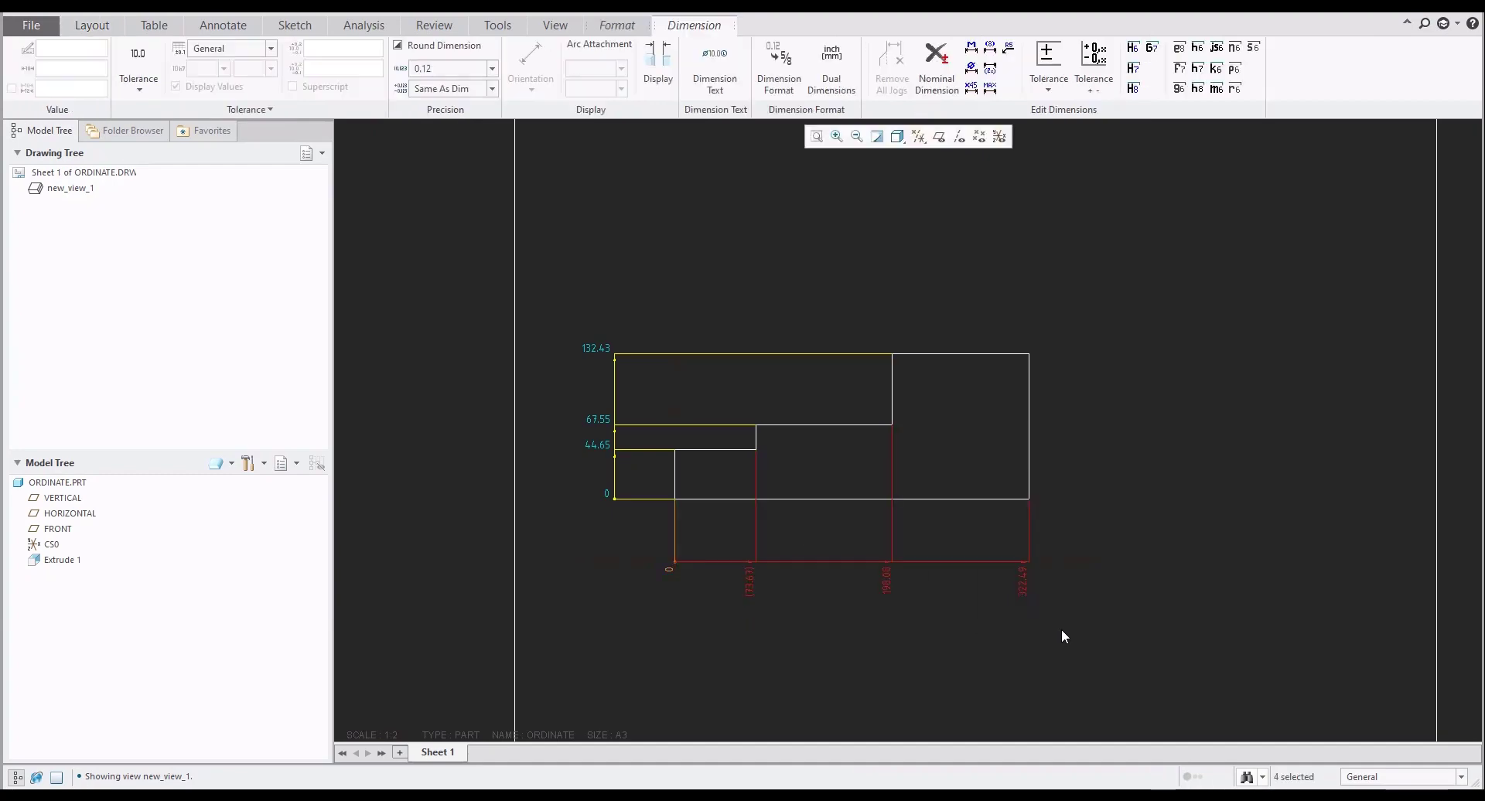
pyautogui.press('Delete')
pyautogui.moveTo(559, 313); pyautogui.dragTo(638, 537)
pyautogui.press('Delete')
# - Open the ordinate part from the drawing and edit the Section 1 sketch of Extrude 1
pyautogui.click(58, 482)
pyautogui.rightClick(58, 482)
pyautogui.click(108, 533)
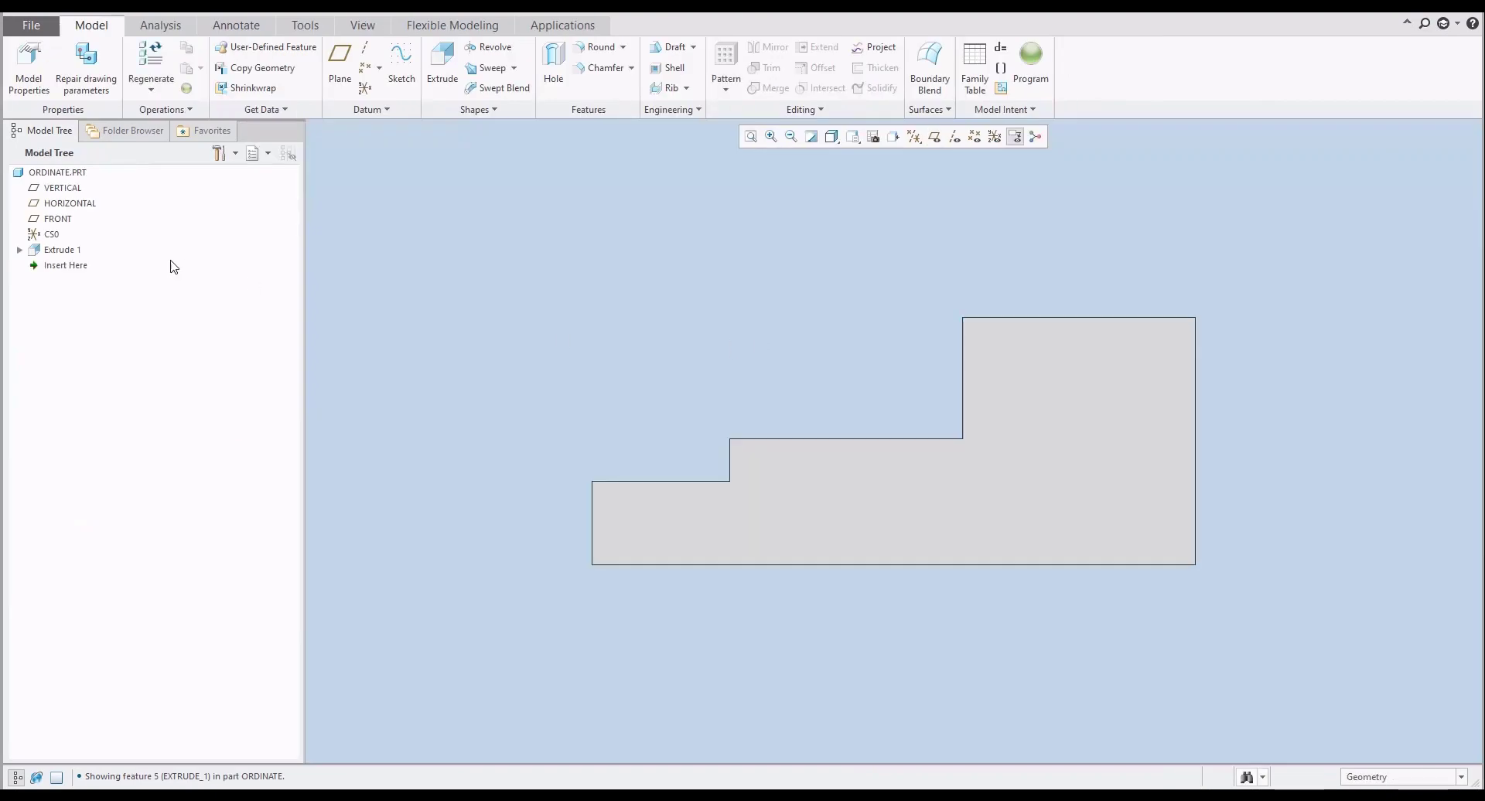
pyautogui.click(18, 250)
pyautogui.click(78, 265)
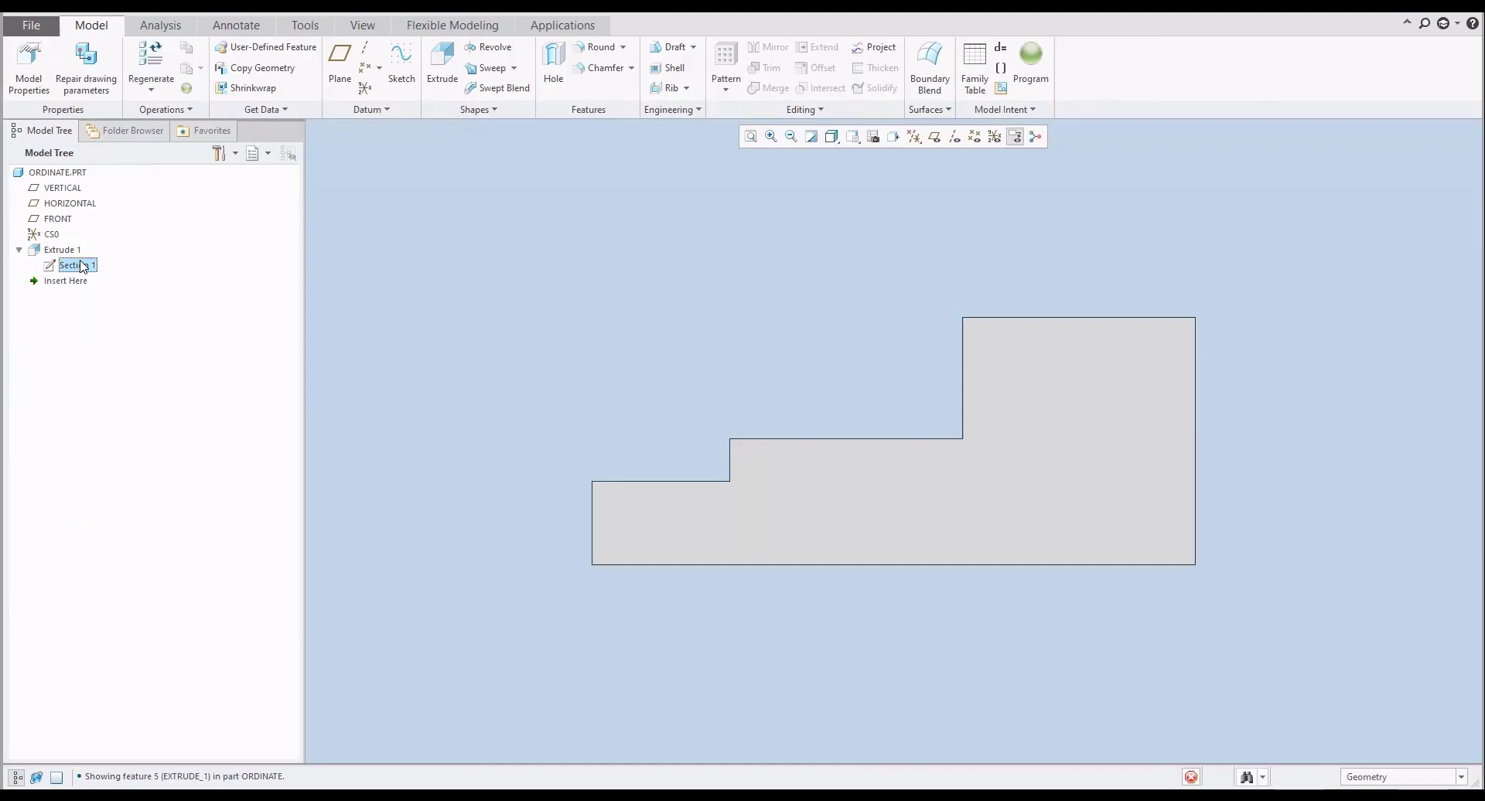
pyautogui.click(109, 192)
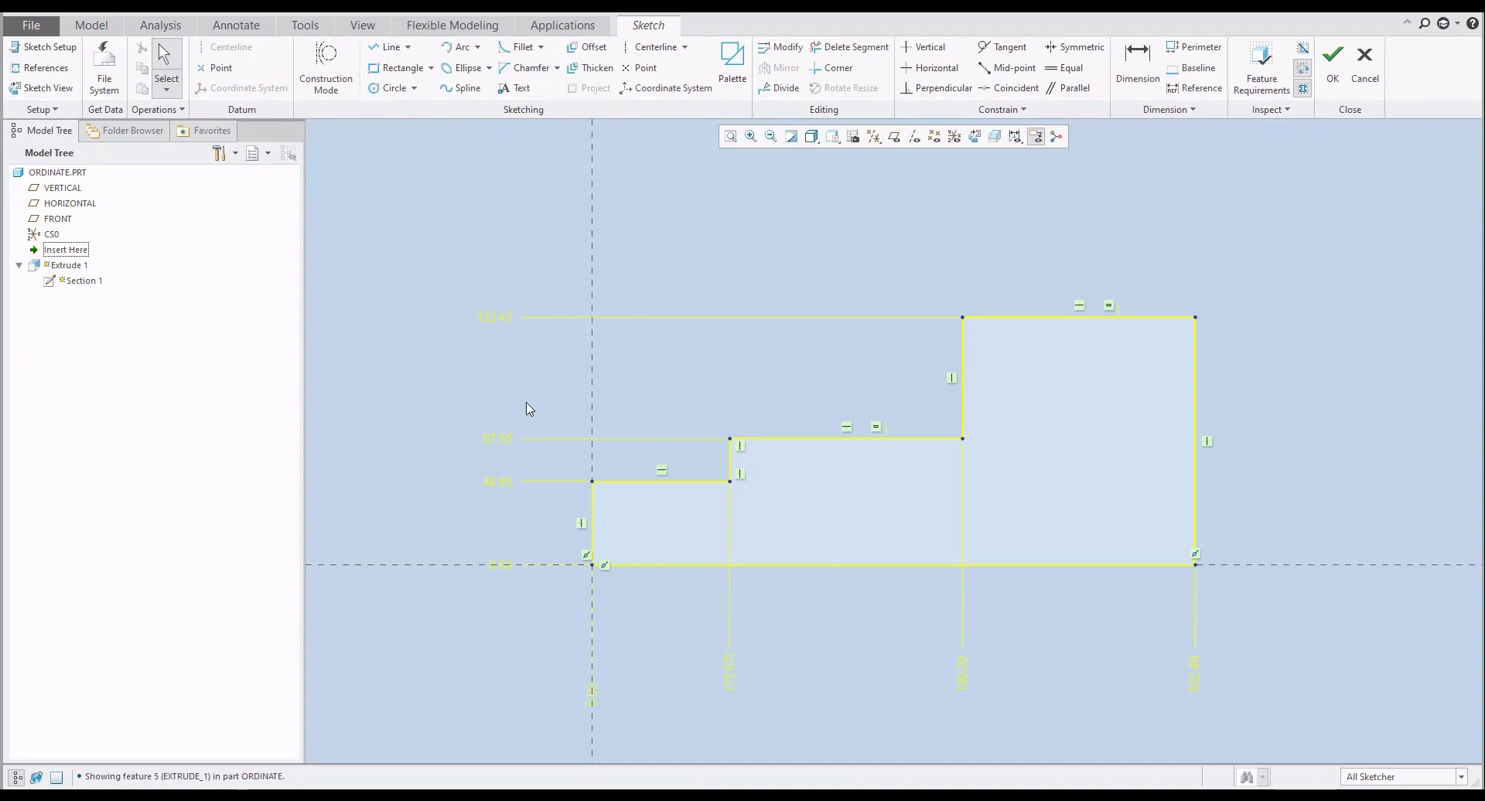
# - Delete the ordinate dimensions and both zero baselines from the stepped sketch
pyautogui.press('Delete')
pyautogui.moveTo(546, 627); pyautogui.dragTo(1298, 754)
pyautogui.press('Delete')
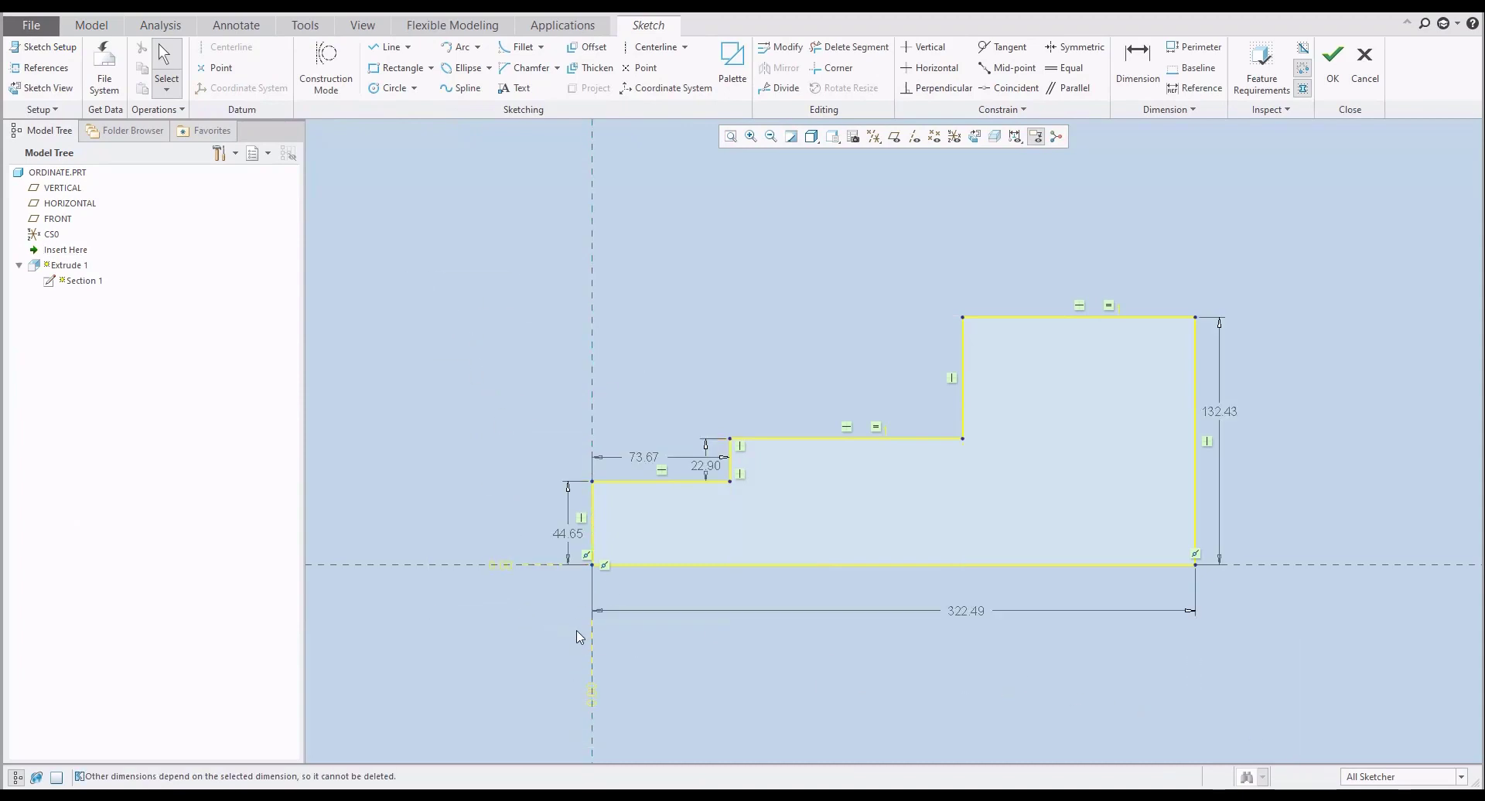
pyautogui.click(595, 707)
pyautogui.scroll(2, 919, 398)
pyautogui.scroll(1, 919, 399)
pyautogui.scroll(-1, 895, 320)
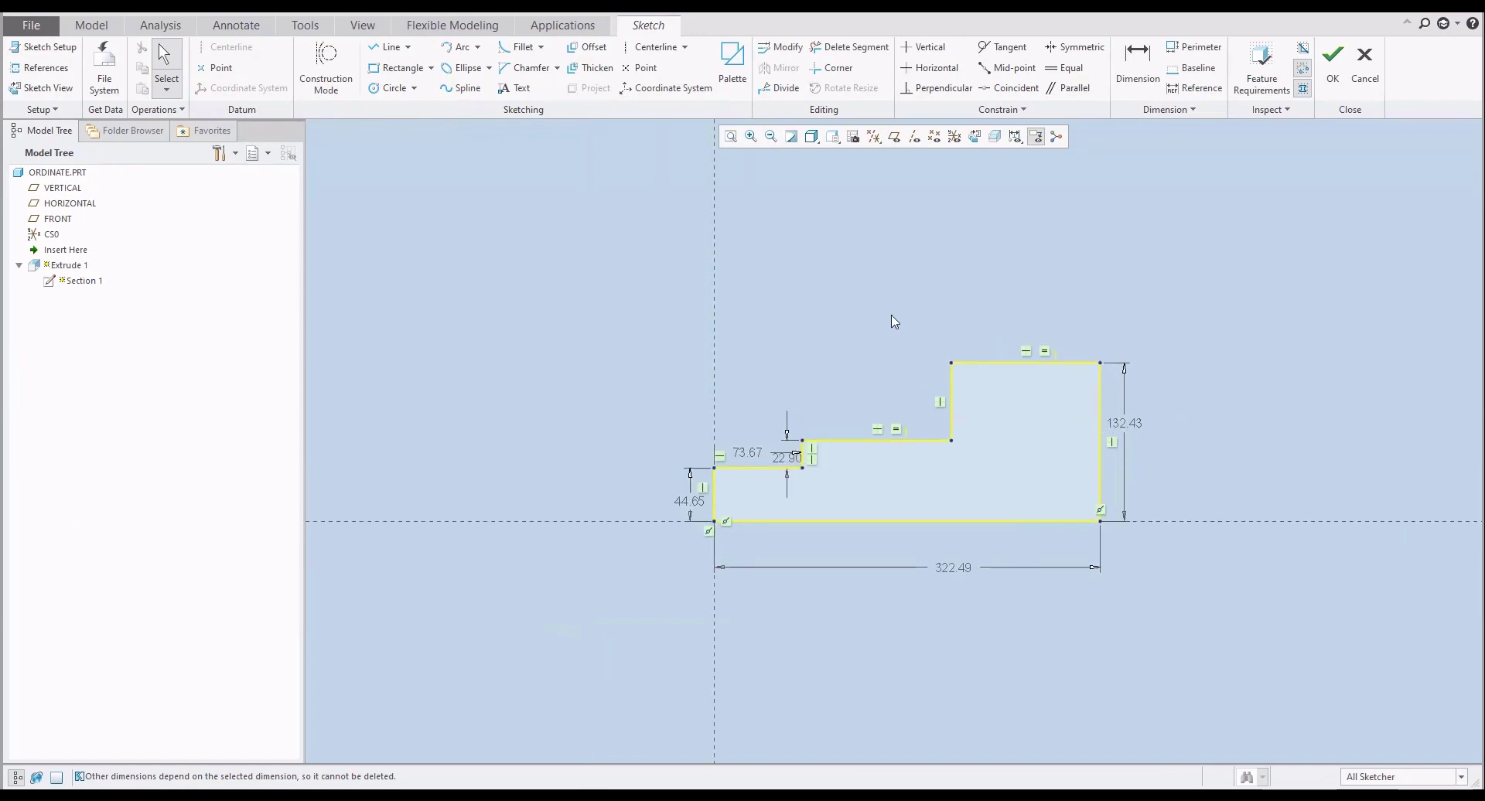
# - Dimension the horizontal distances from the profile's left edge to the first and second step risers
pyautogui.click(1143, 76)
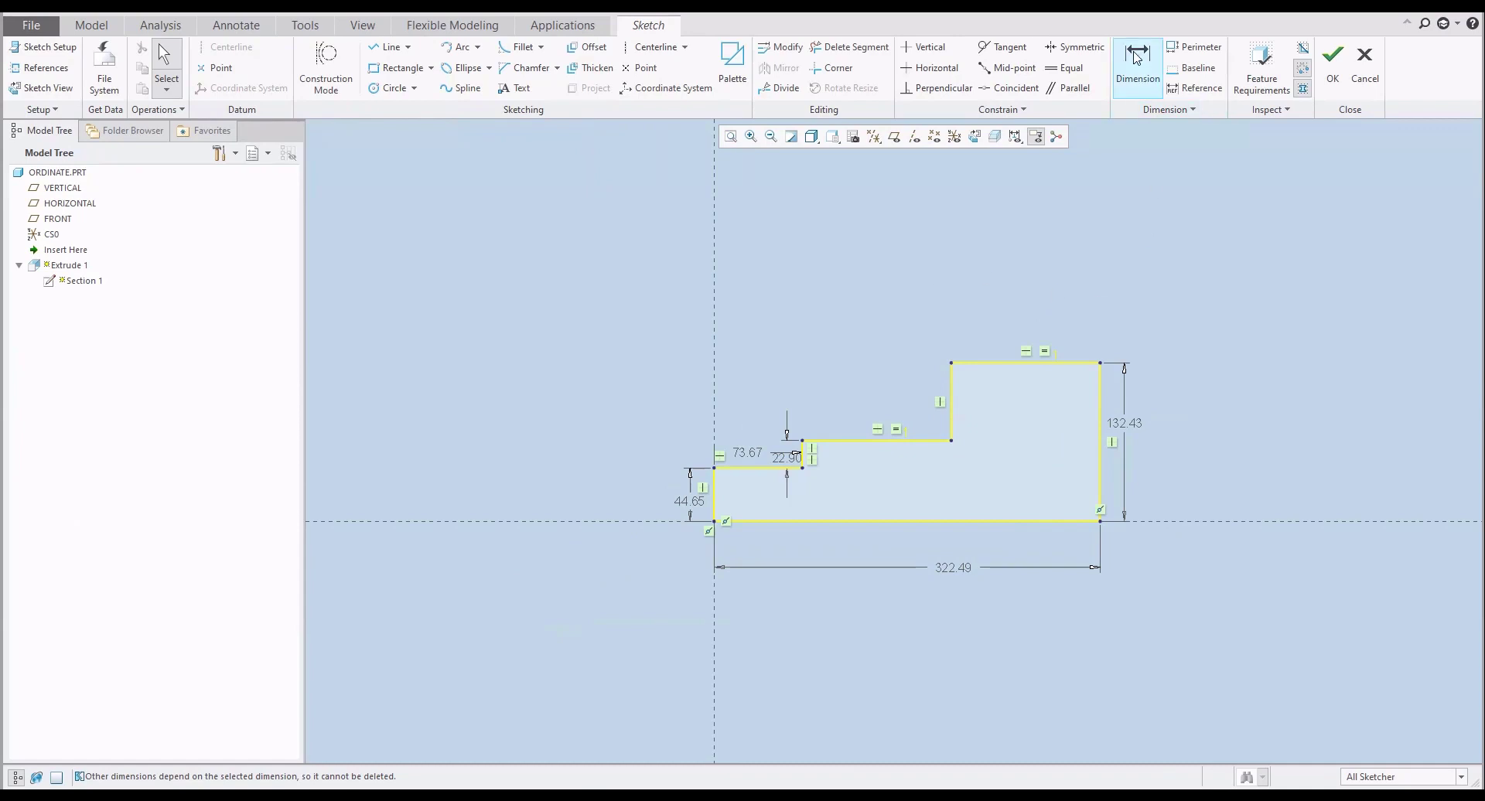
pyautogui.click(715, 507)
pyautogui.click(802, 457)
pyautogui.middleClick(756, 368)
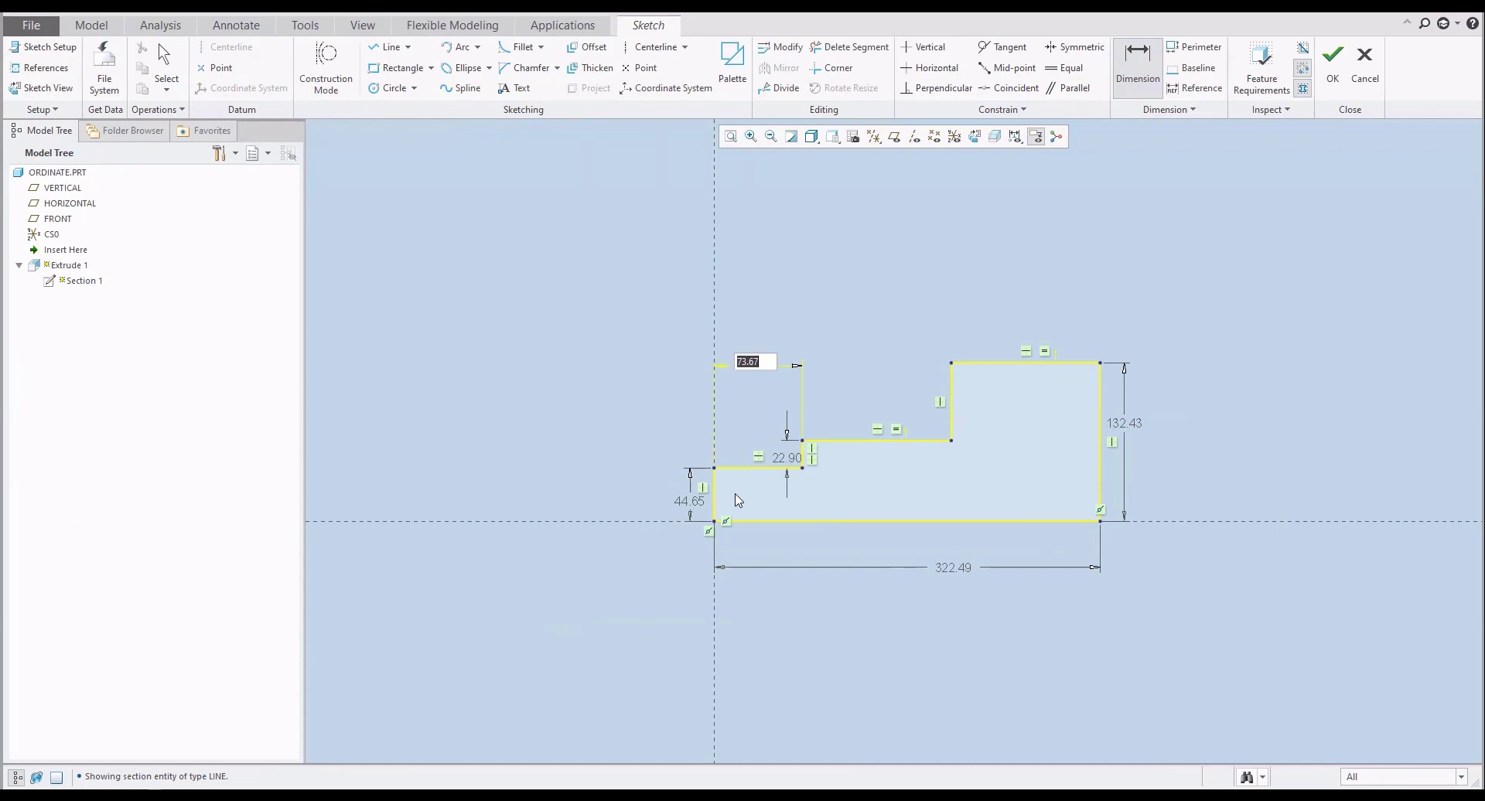
pyautogui.click(951, 410)
pyautogui.middleClick(835, 309)
# - Dimension the profile's overall width and resolve the conflict by converting the first step's width dimension to a reference
pyautogui.click(714, 499)
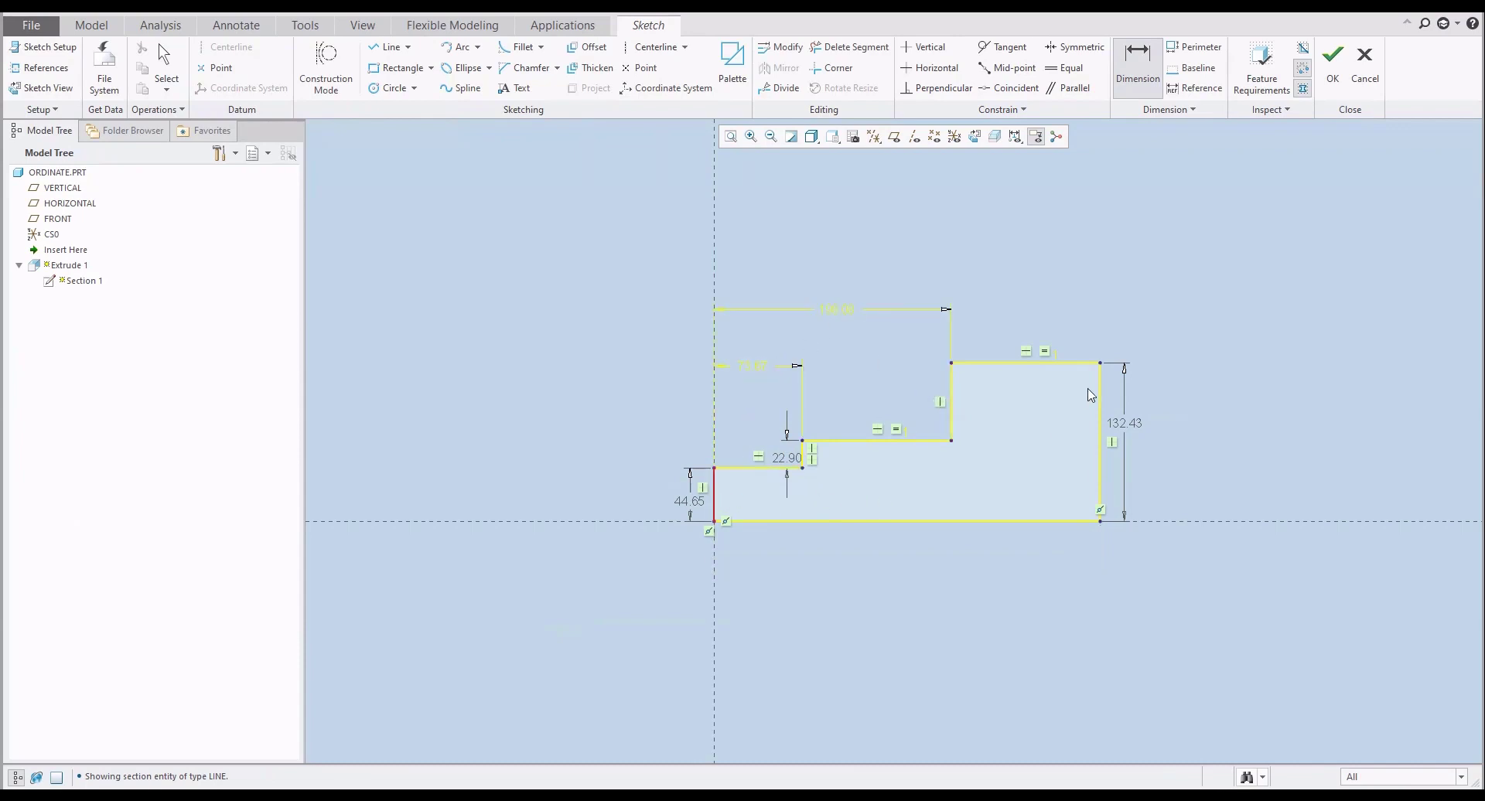
pyautogui.keyDown('ctrl'); pyautogui.click(1100, 406); pyautogui.keyUp('ctrl')
pyautogui.middleClick(904, 258)
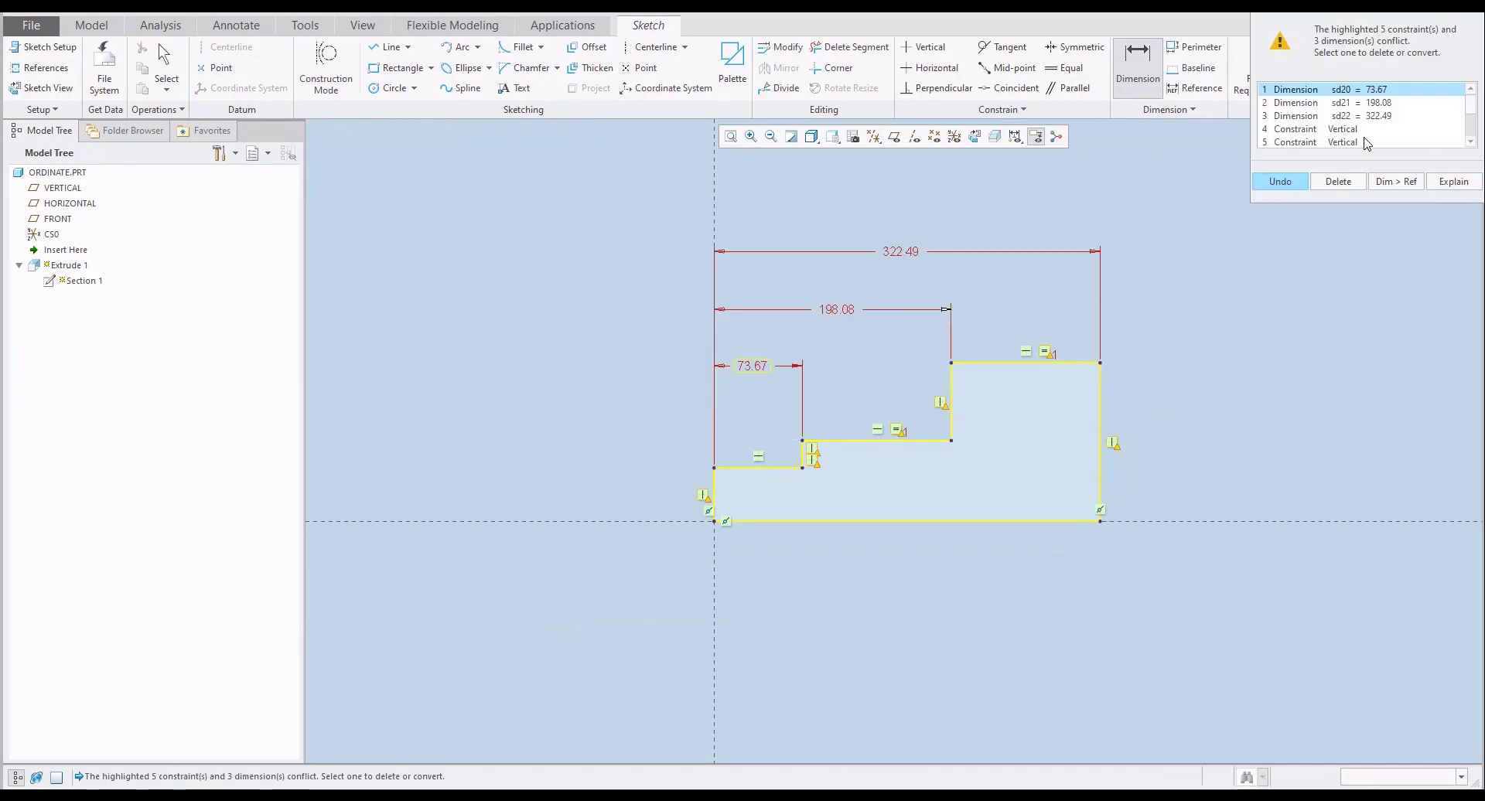
pyautogui.click(1399, 183)
pyautogui.middleClick(1284, 310)
pyautogui.middleClick(1160, 379)
# - Delete the equal-length constraint and the first step's reference dimension, and dimension that step's width again from its horizontal edge
pyautogui.click(1046, 353)
pyautogui.press('Delete')
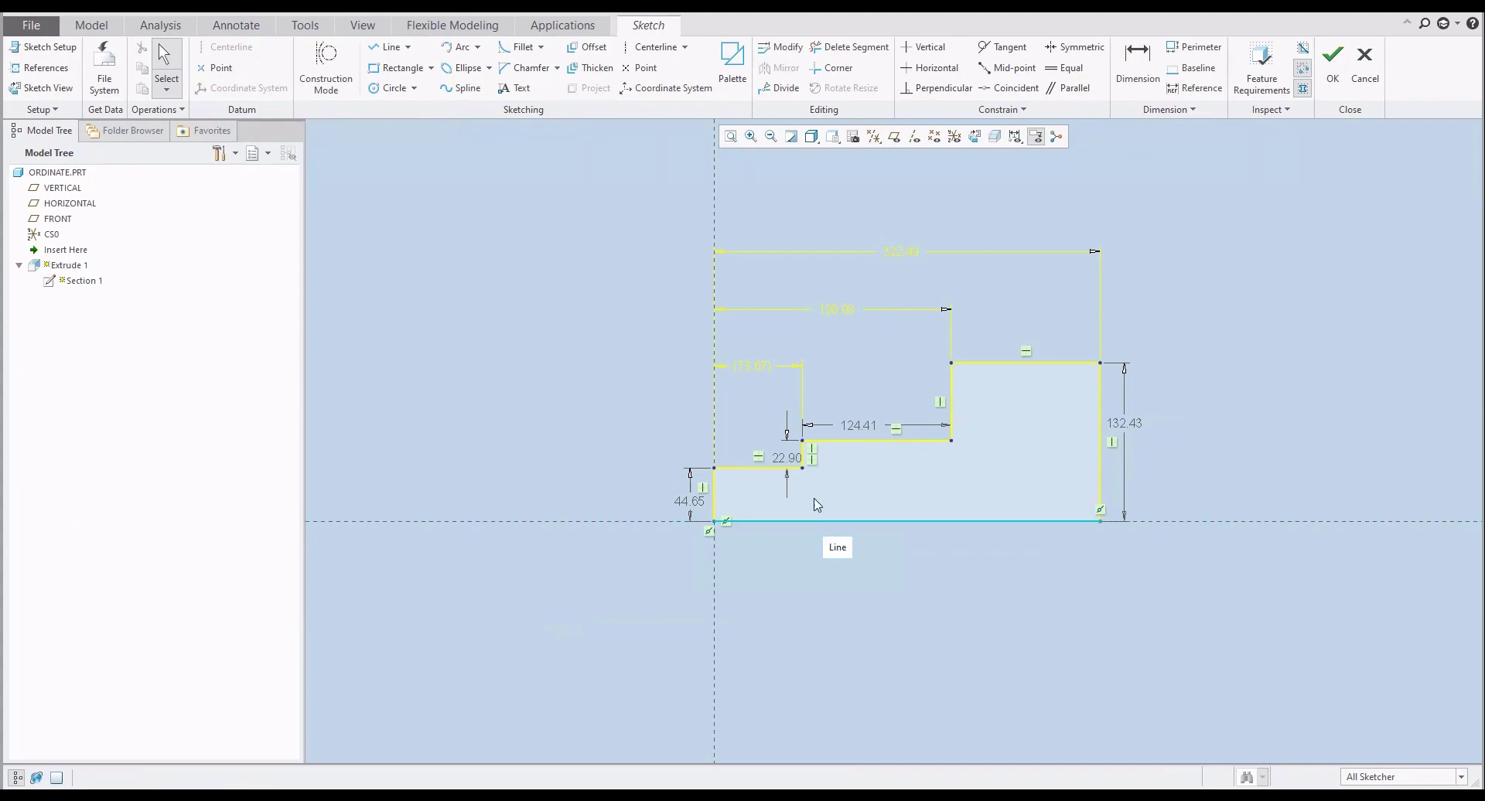
pyautogui.click(757, 371)
pyautogui.press('Delete')
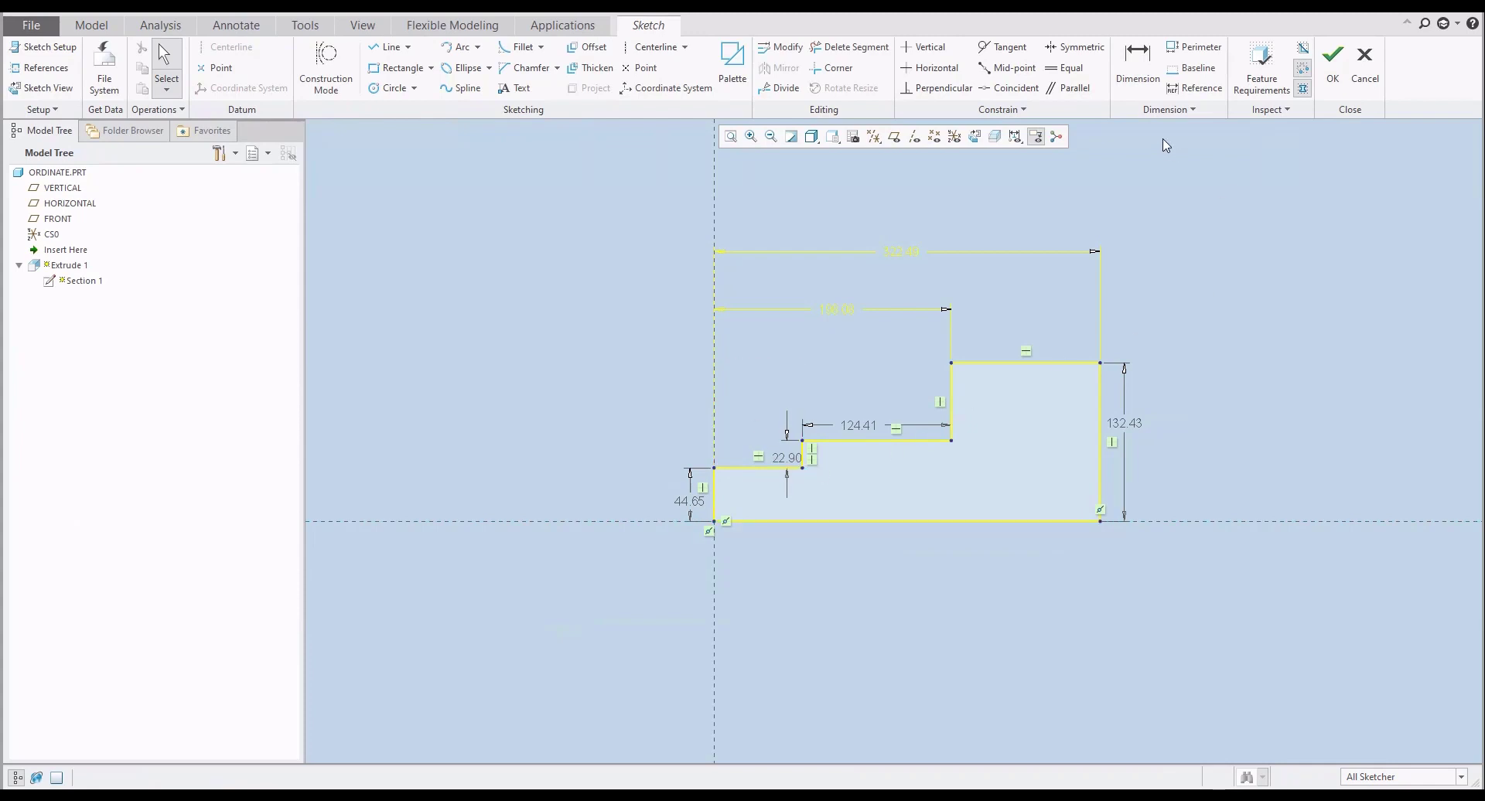
pyautogui.click(1137, 66)
pyautogui.click(736, 468)
pyautogui.middleClick(768, 424)
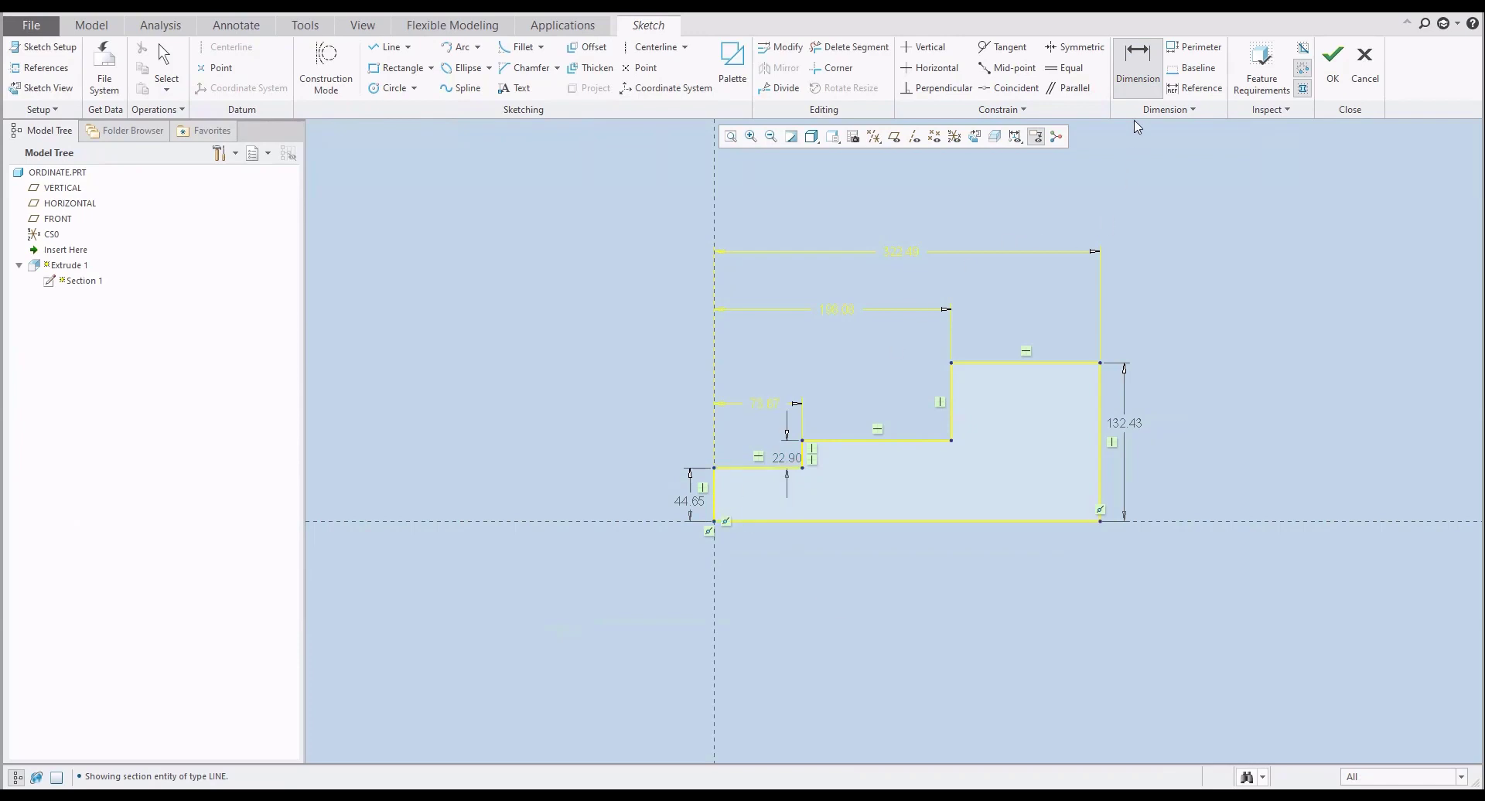
# - Dimension the heights of the first and second steps from the profile's bottom edge
pyautogui.click(812, 523)
pyautogui.click(766, 468)
pyautogui.middleClick(607, 491)
pyautogui.click(810, 520)
pyautogui.click(839, 441)
pyautogui.middleClick(537, 483)
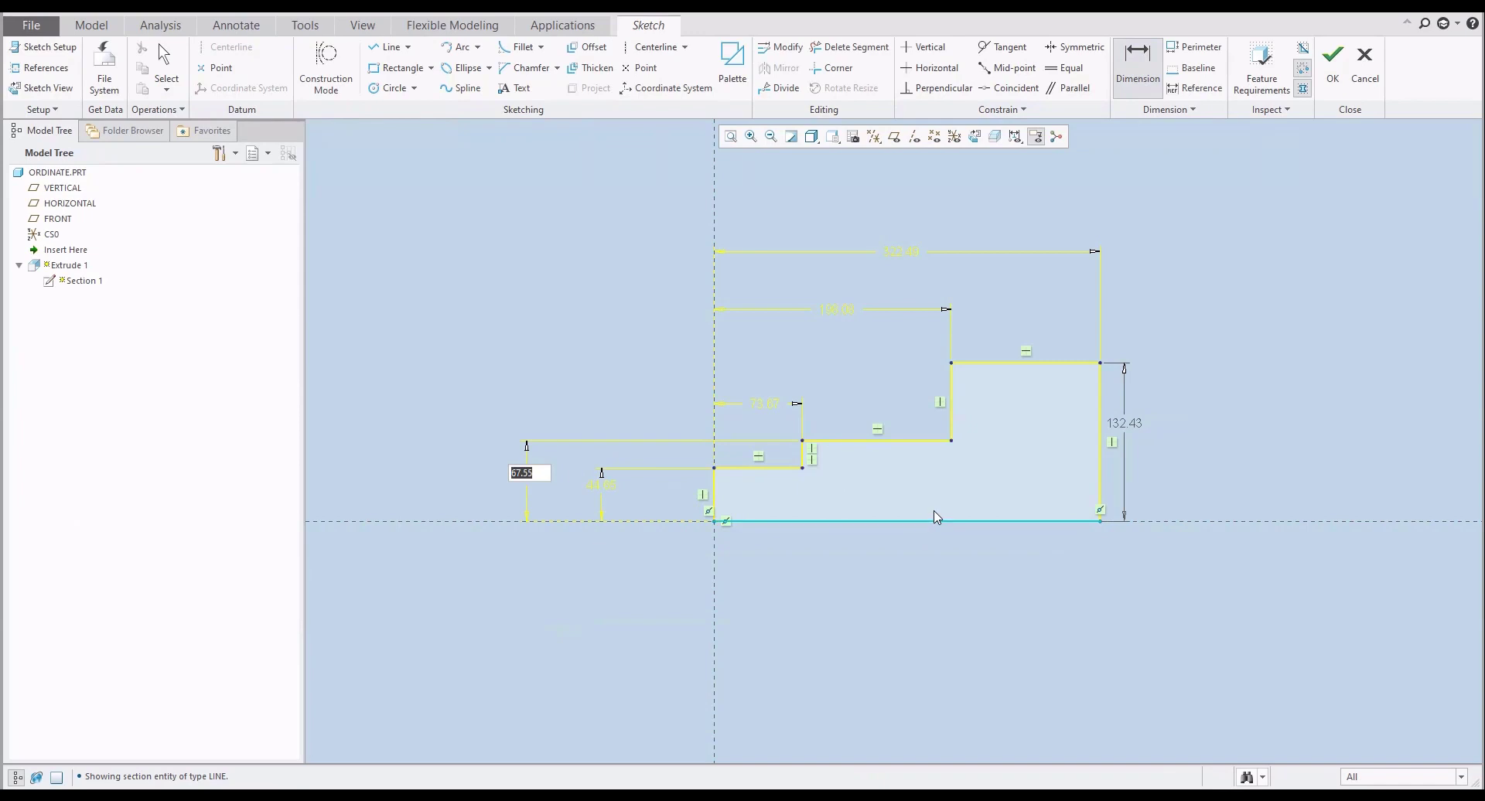
# - Dimension the profile's overall height from the bottom edge and accept the sketch
pyautogui.click(970, 521)
pyautogui.click(1006, 363)
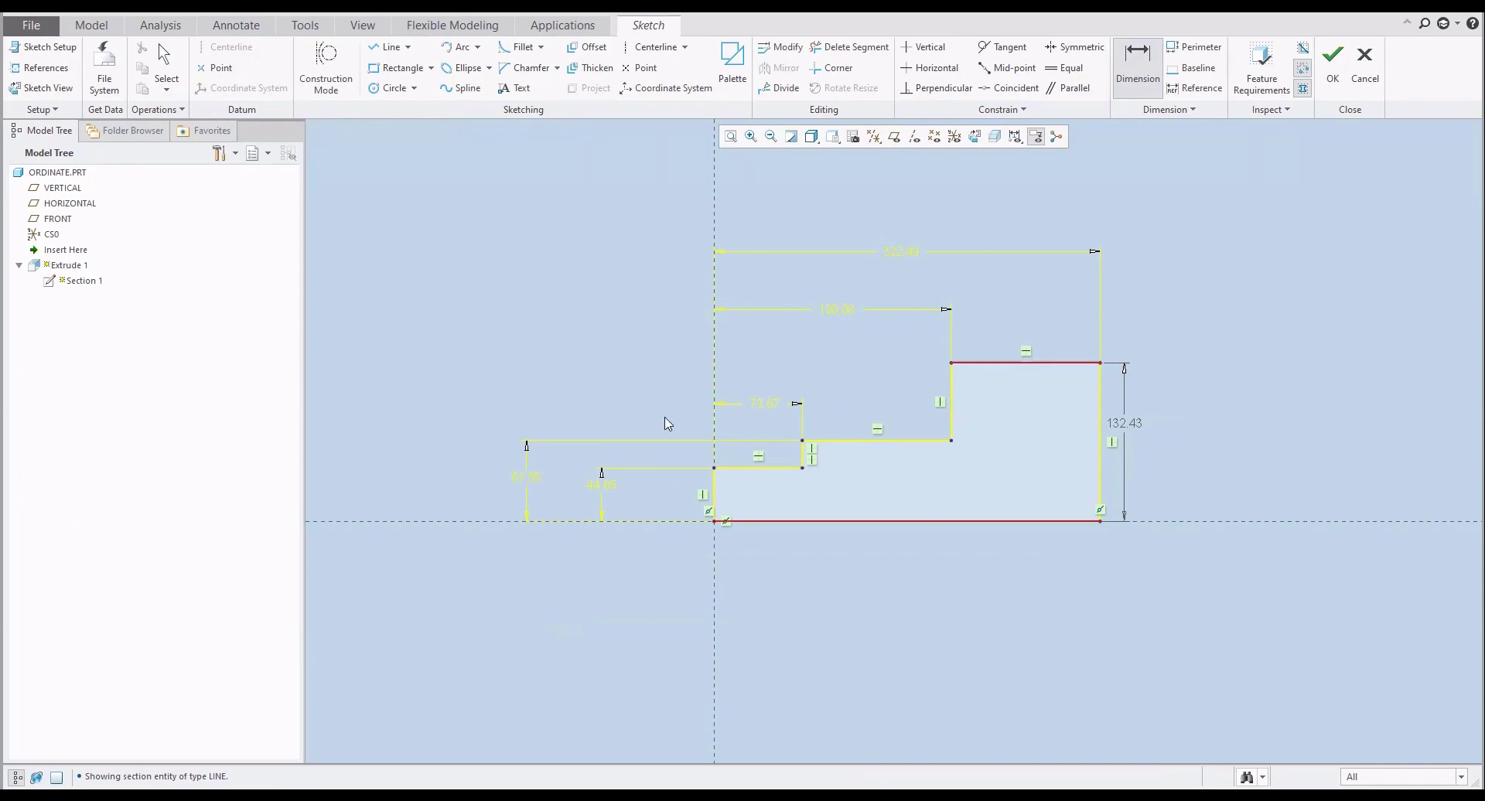
pyautogui.middleClick(472, 458)
pyautogui.scroll(-1, 558, 580)
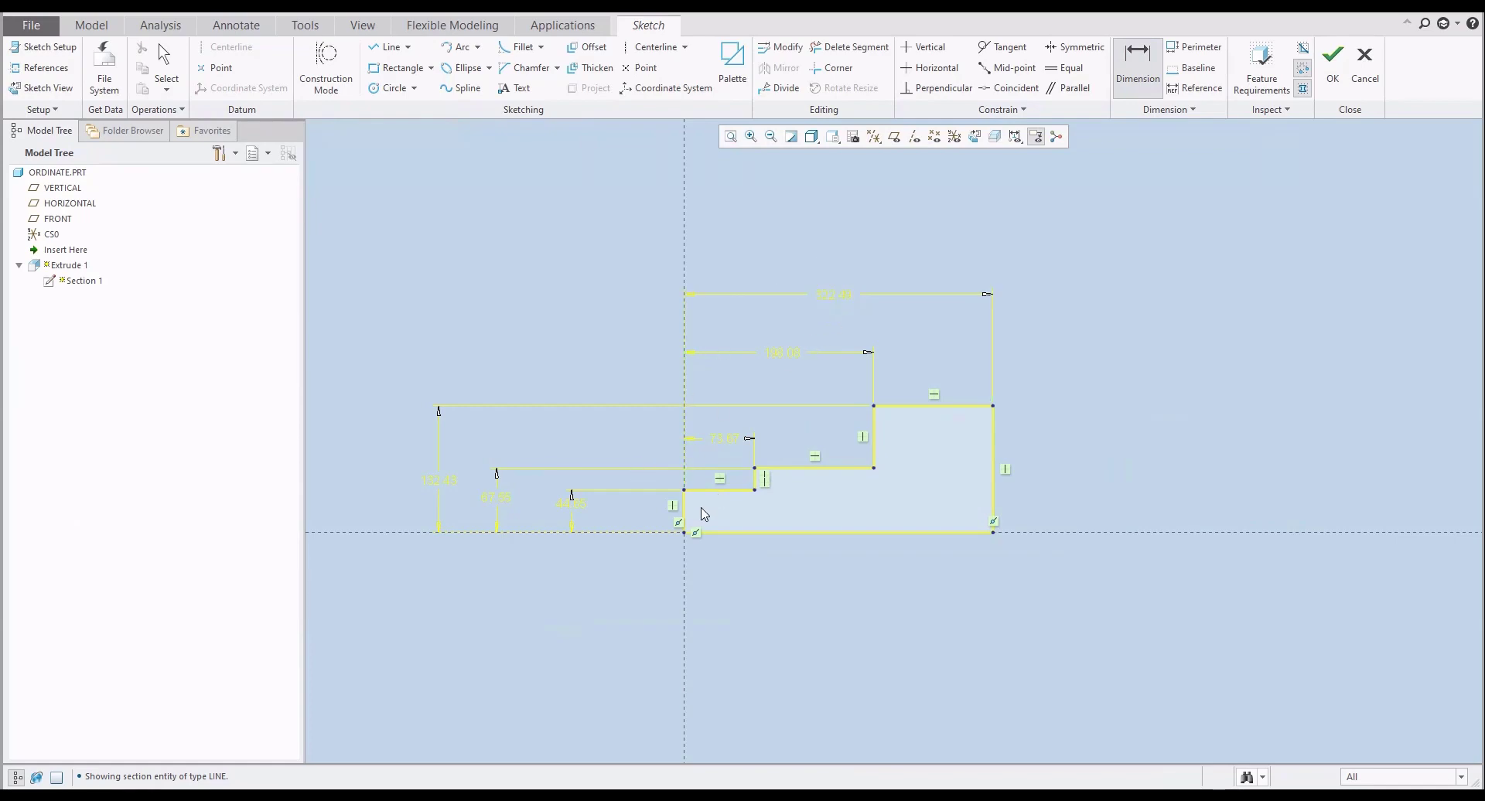
pyautogui.click(1333, 66)
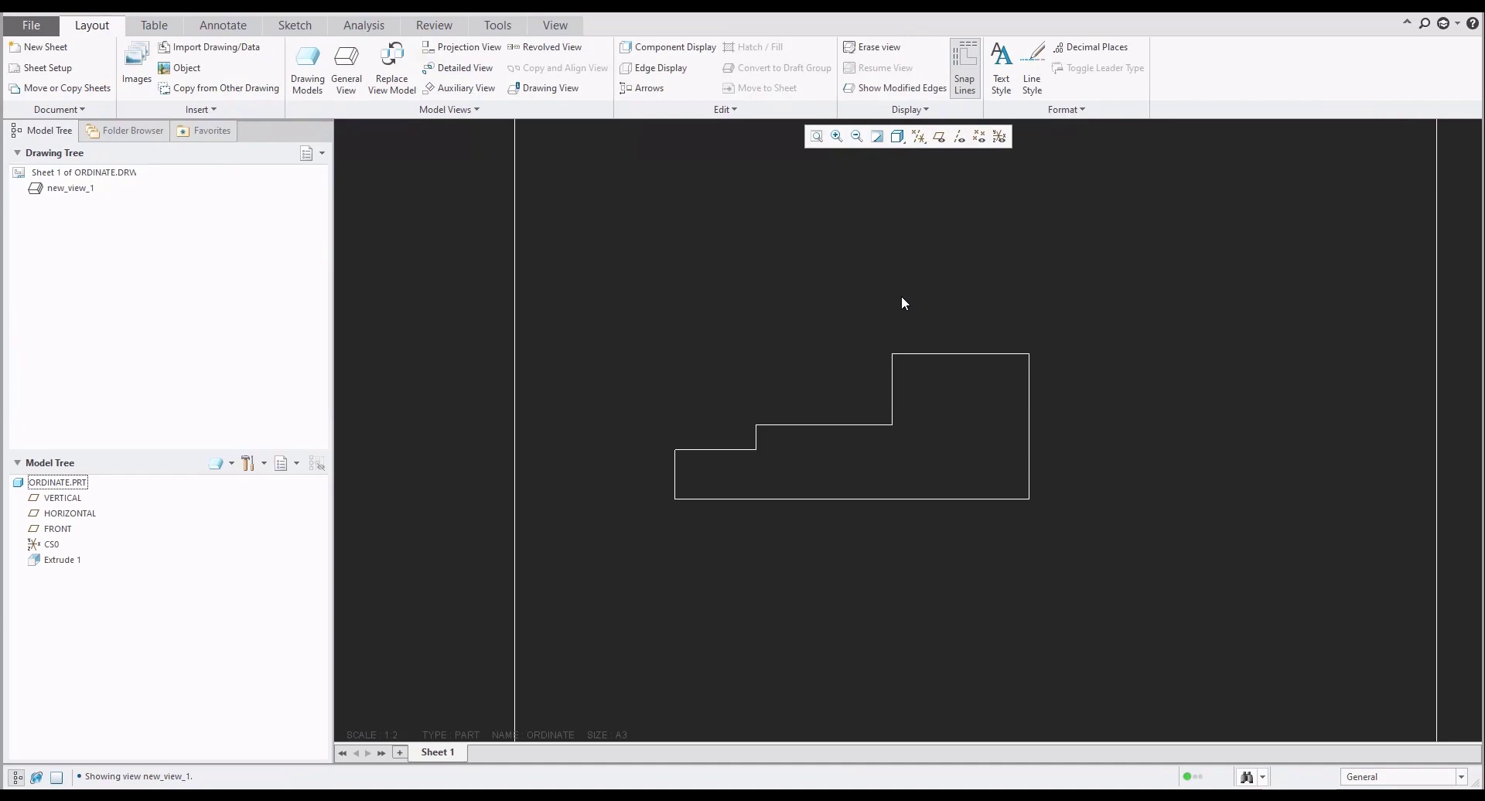
# - Show Extrude 1's linear dimensions in the drawing view and toggle the three height dimensions to ordinate
pyautogui.rightClick(57, 561)
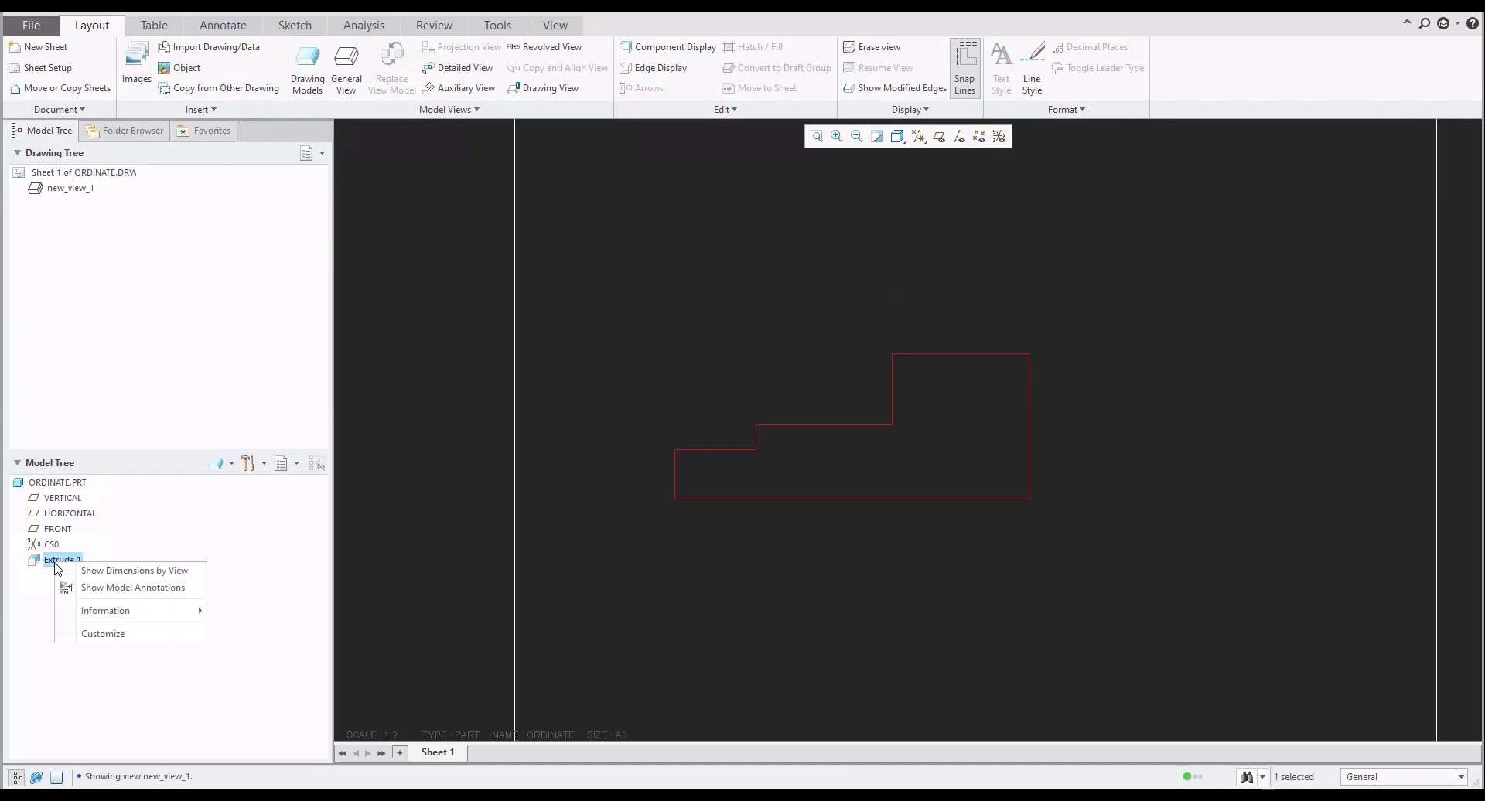
pyautogui.click(98, 571)
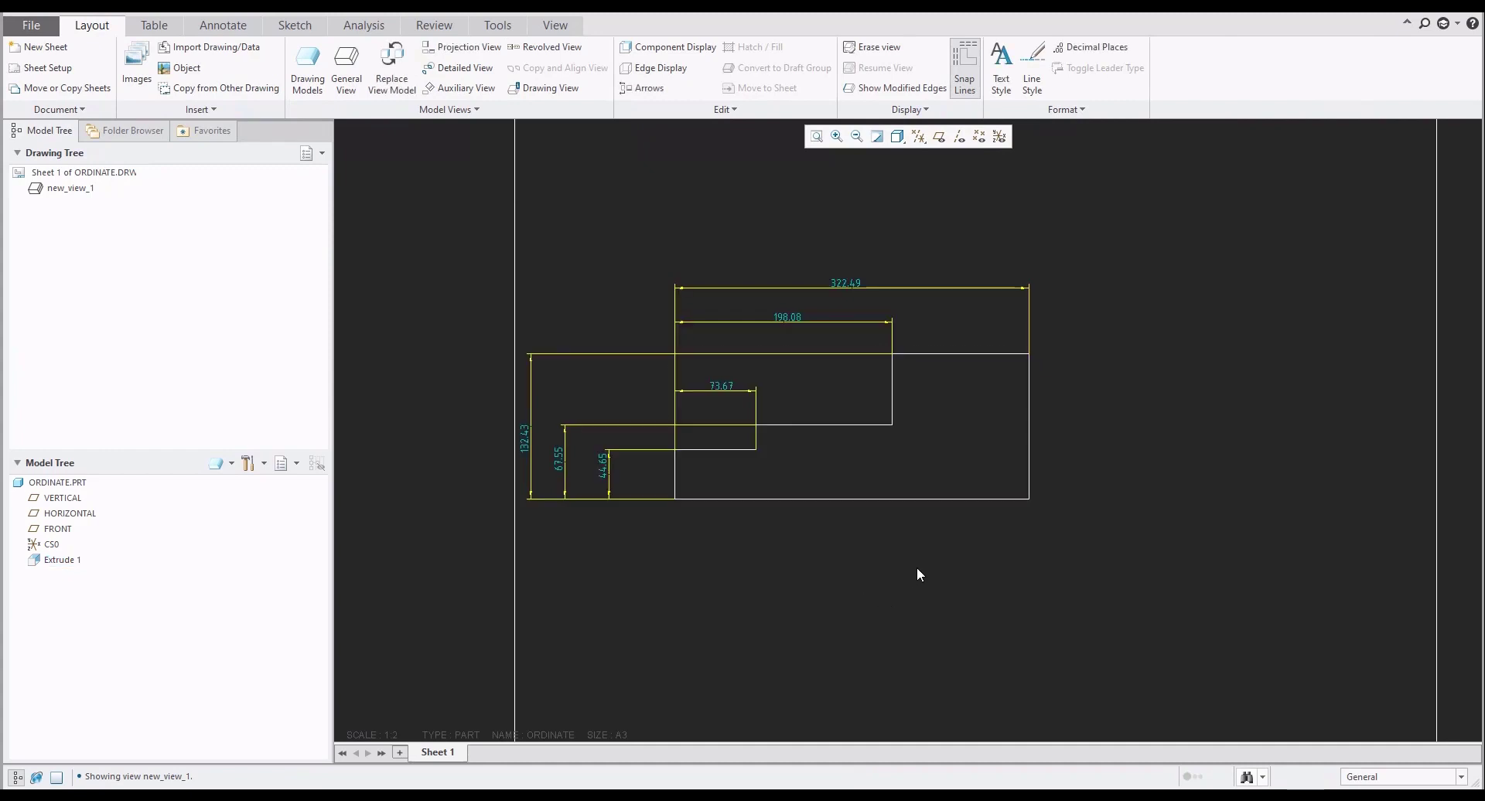
pyautogui.moveTo(918, 573); pyautogui.dragTo(1011, 567, button='middle')
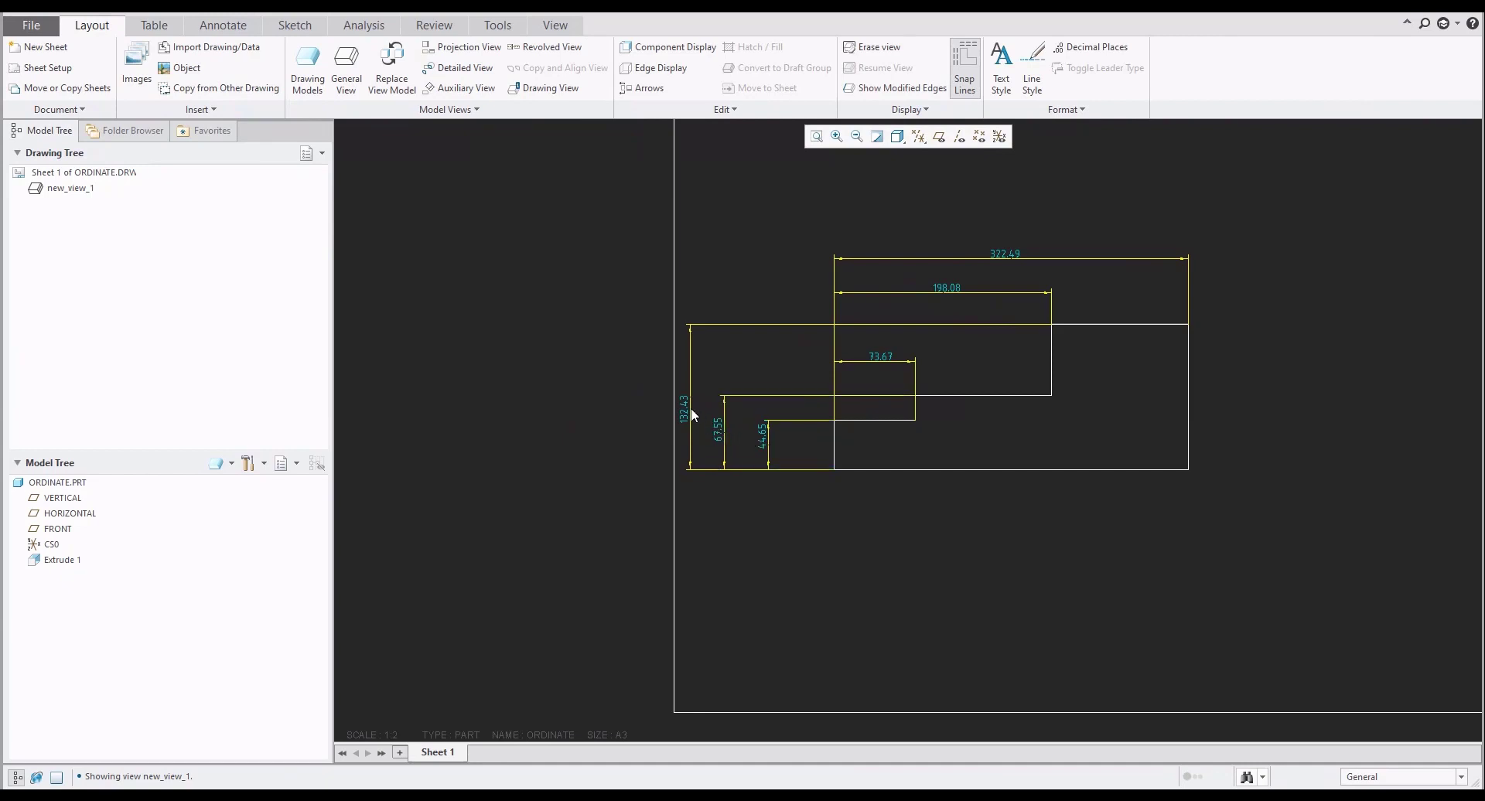
pyautogui.moveTo(682, 361); pyautogui.dragTo(672, 343)
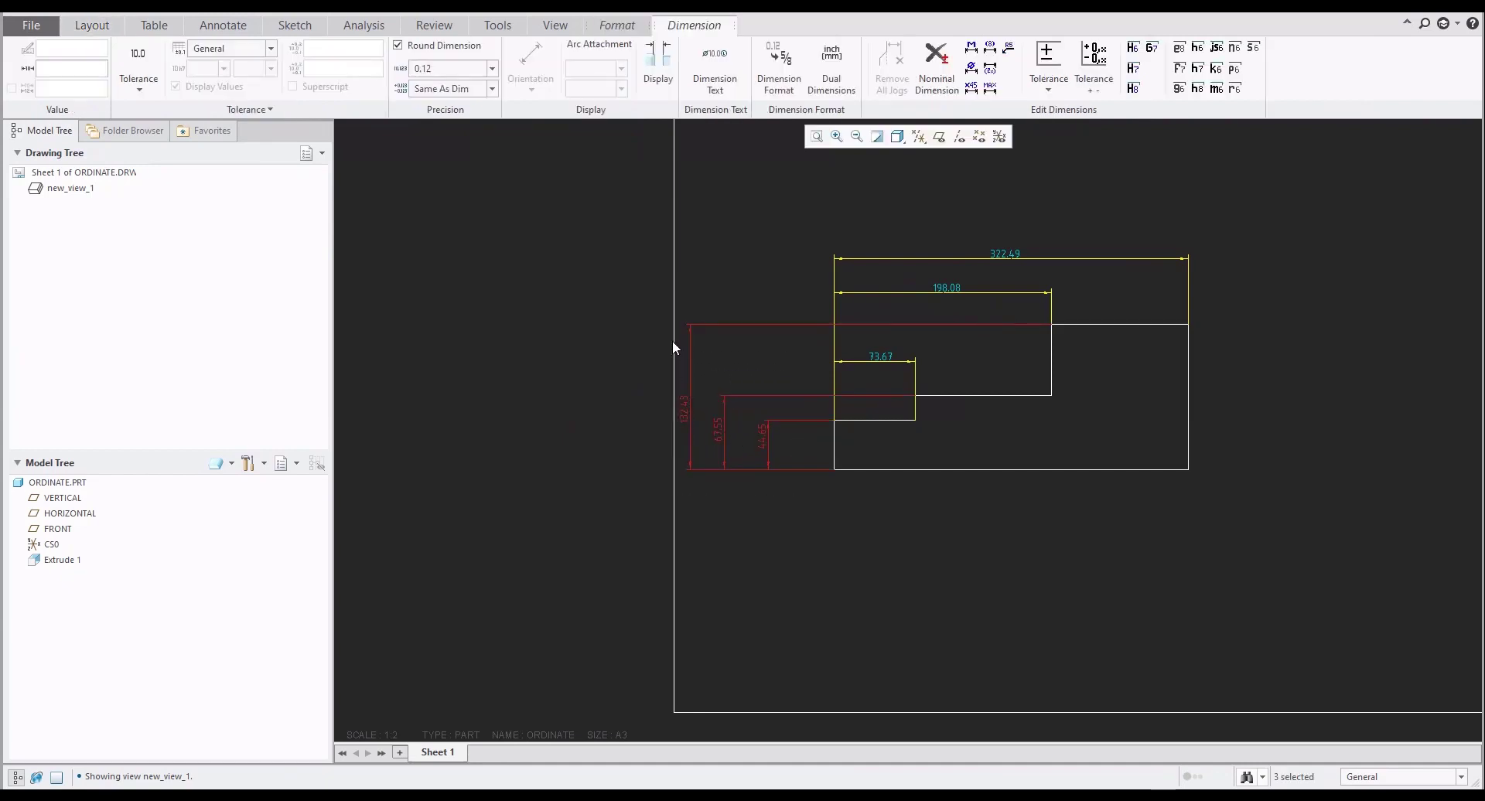
pyautogui.rightClick(724, 256)
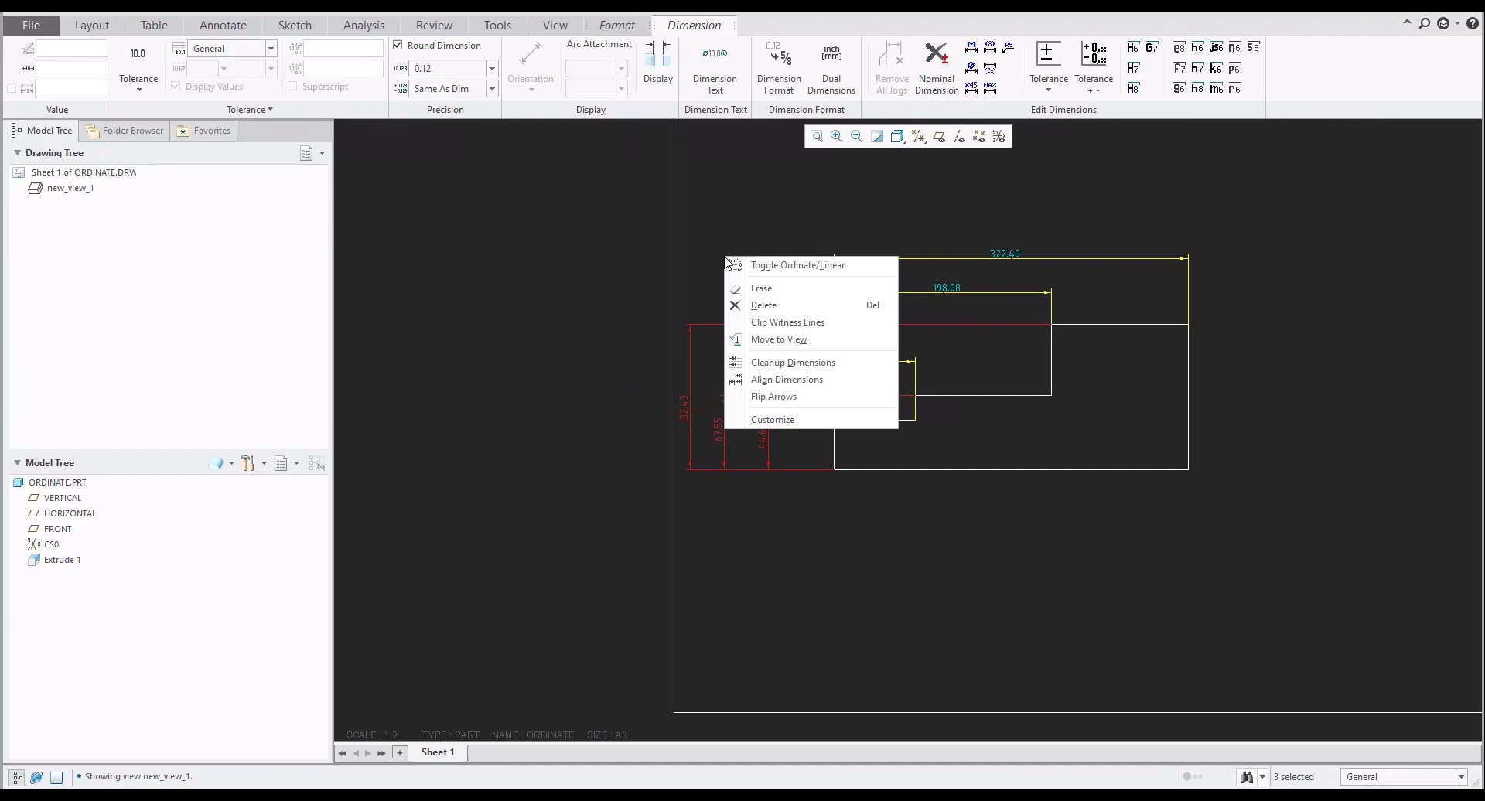
pyautogui.click(764, 266)
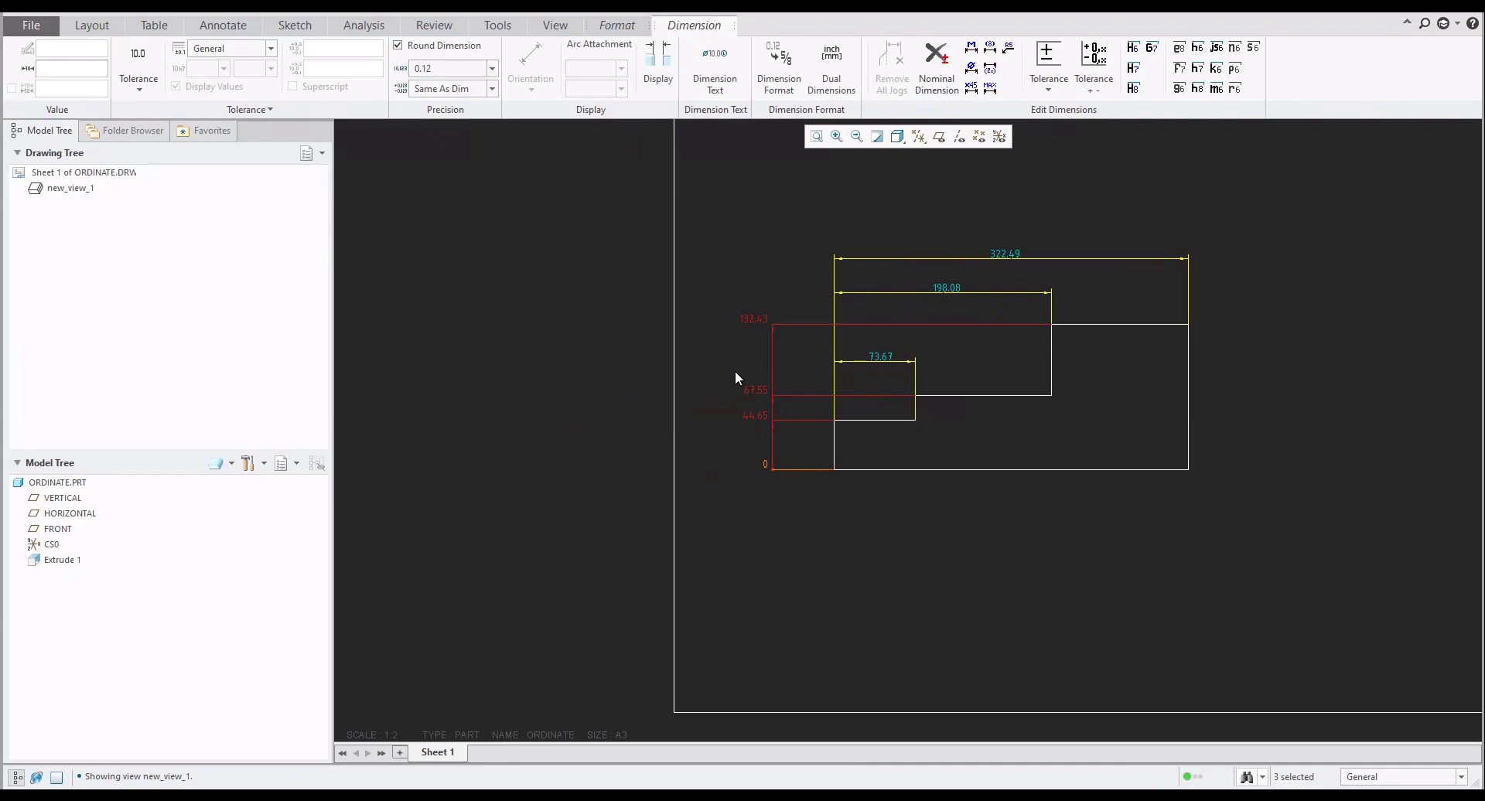
pyautogui.click(724, 393)
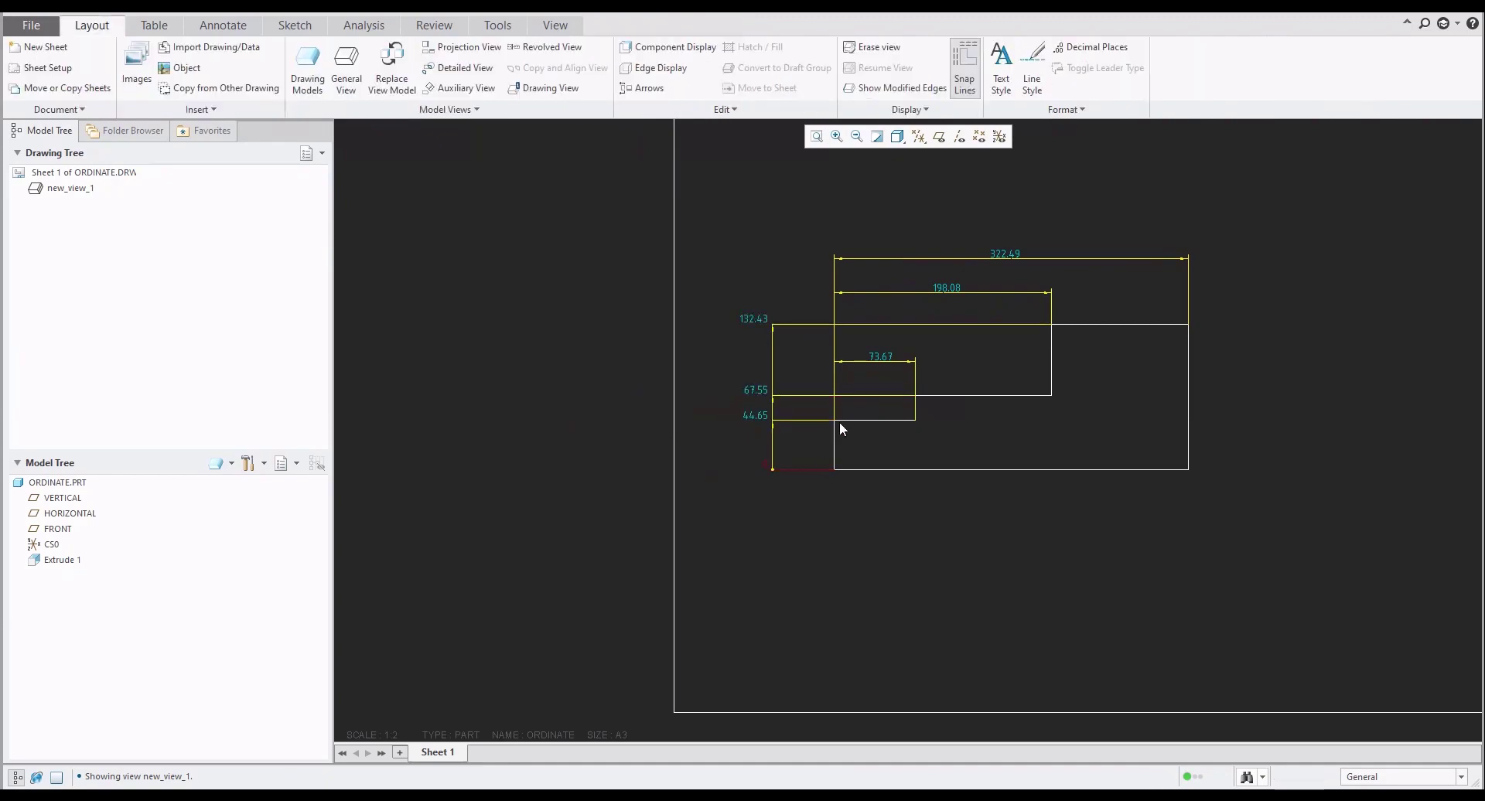
# - Toggle the view's three horizontal width dimensions from linear to ordinate
pyautogui.click(874, 356)
pyautogui.keyDown('ctrl'); pyautogui.click(954, 287); pyautogui.keyUp('ctrl')
pyautogui.keyDown('ctrl'); pyautogui.click(1000, 254); pyautogui.keyUp('ctrl')
pyautogui.rightClick(951, 208)
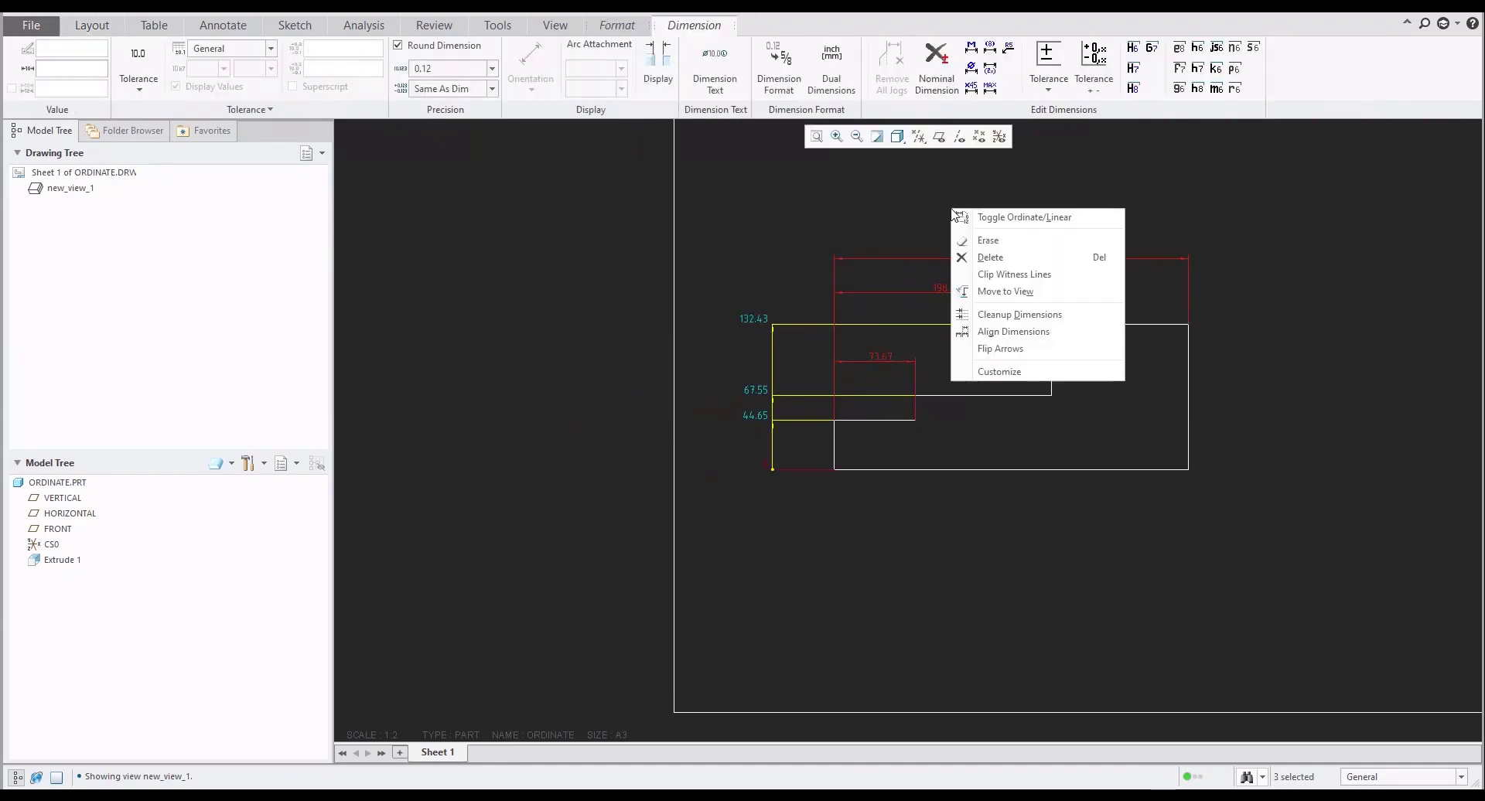
pyautogui.click(996, 223)
pyautogui.click(936, 233)
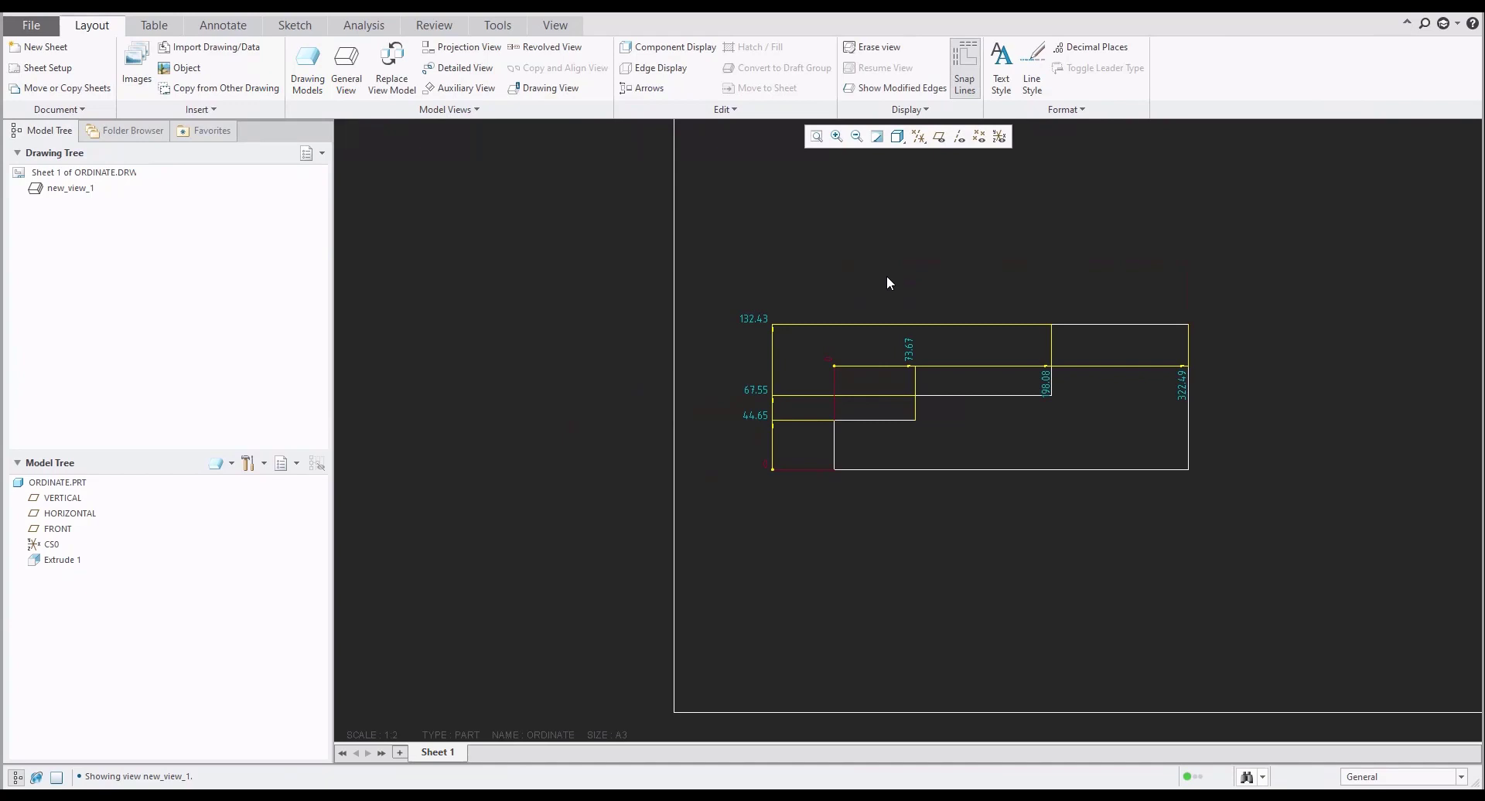
# - Move the horizontal ordinate dimensions above the top edge of the part view
pyautogui.click(222, 25)
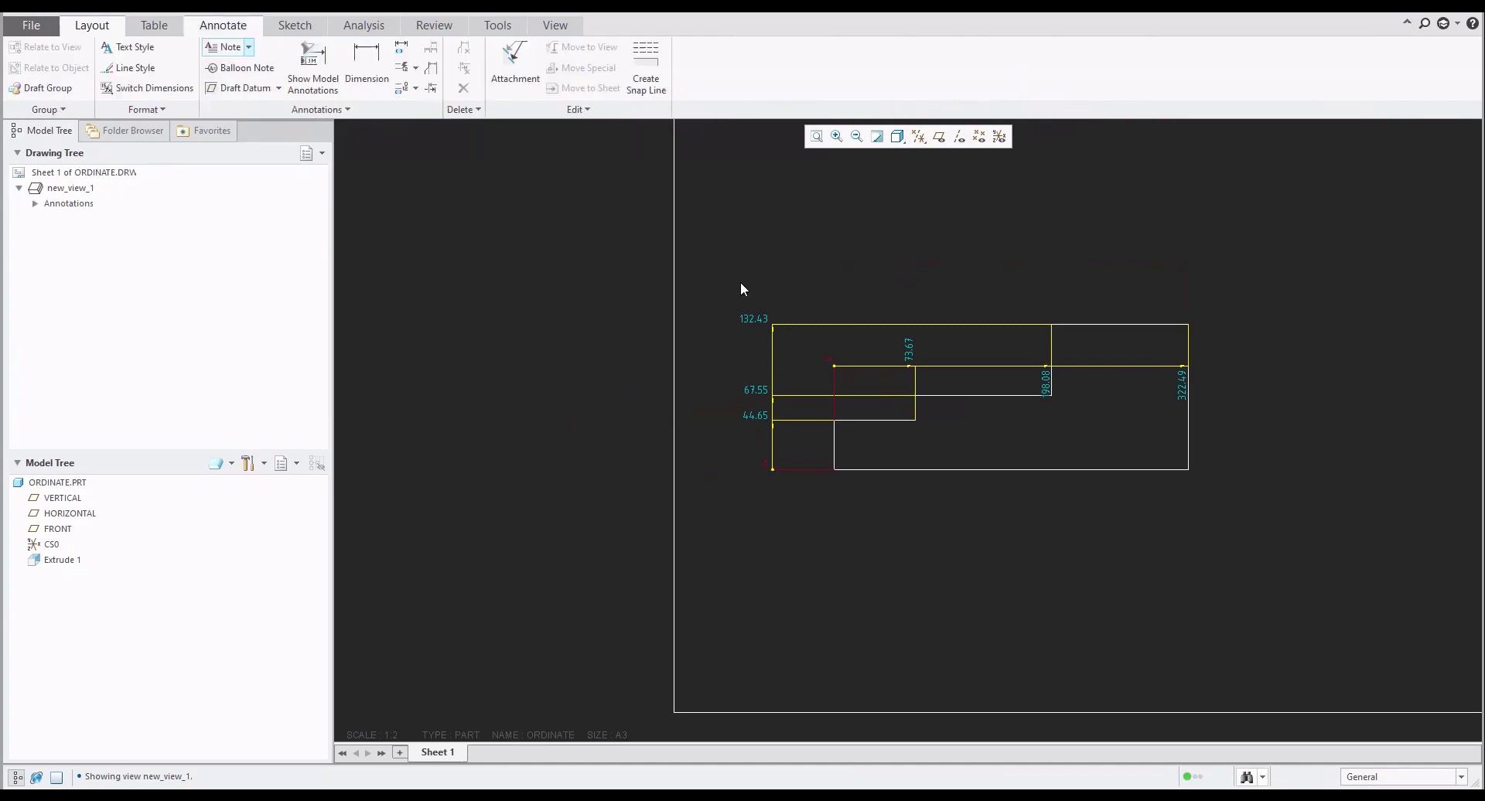
pyautogui.click(909, 358)
pyautogui.moveTo(908, 362)
pyautogui.mouseDown()
pyautogui.moveTo(897, 300)
pyautogui.moveTo(807, 254)
pyautogui.moveTo(745, 247)
pyautogui.mouseUp()
pyautogui.moveTo(745, 247)
pyautogui.mouseDown(button='middle')
pyautogui.moveTo(741, 291)
pyautogui.moveTo(772, 284)
pyautogui.mouseUp(button='middle')
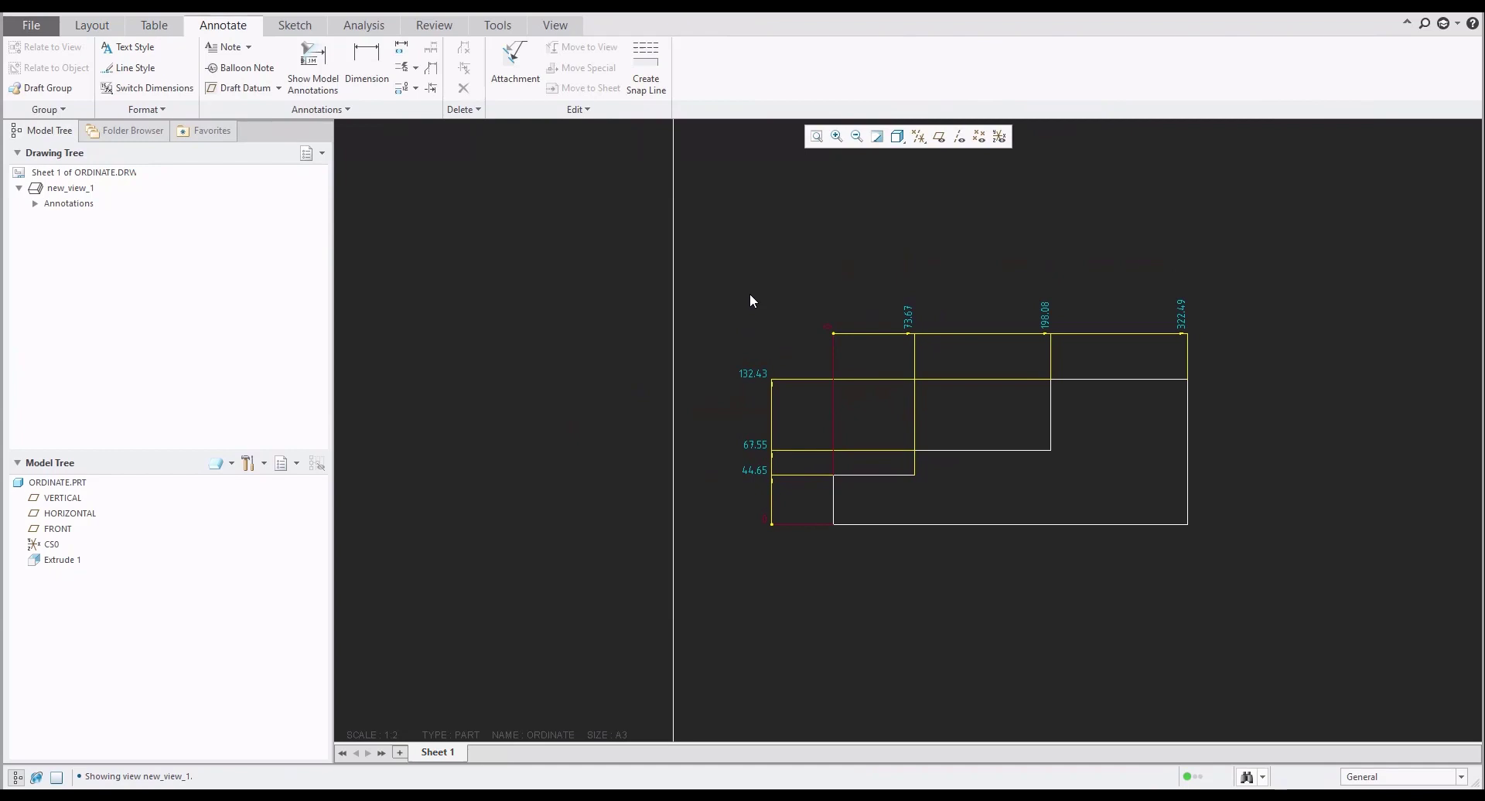
pyautogui.click(750, 296)
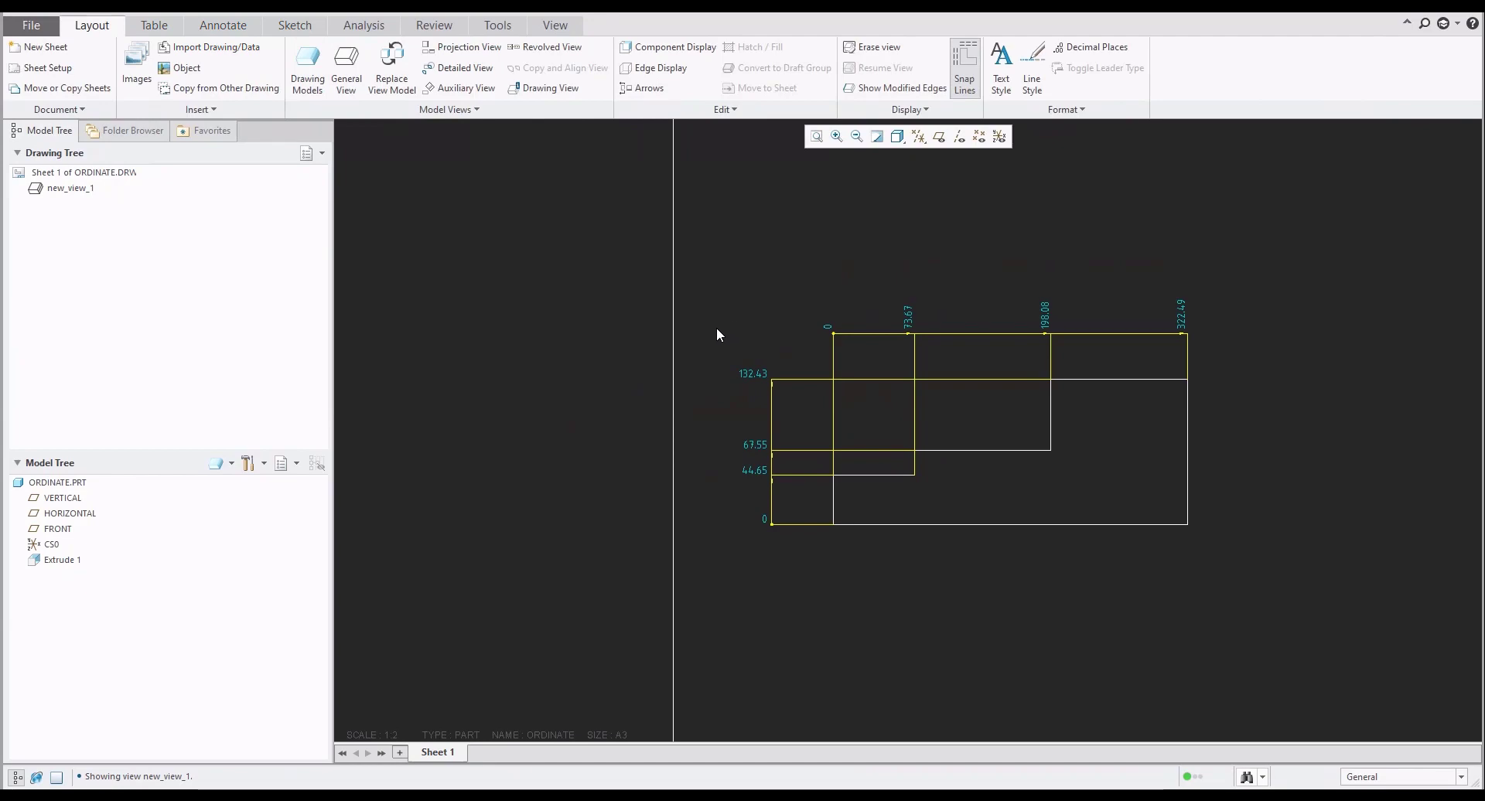
# - Delete the toggled vertical and horizontal ordinate dimensions from the drawing view
pyautogui.moveTo(718, 326)
pyautogui.mouseDown()
pyautogui.moveTo(814, 531)
pyautogui.moveTo(806, 552)
pyautogui.mouseUp()
pyautogui.press('Delete')
pyautogui.moveTo(784, 250); pyautogui.dragTo(1244, 349)
pyautogui.press('Delete')
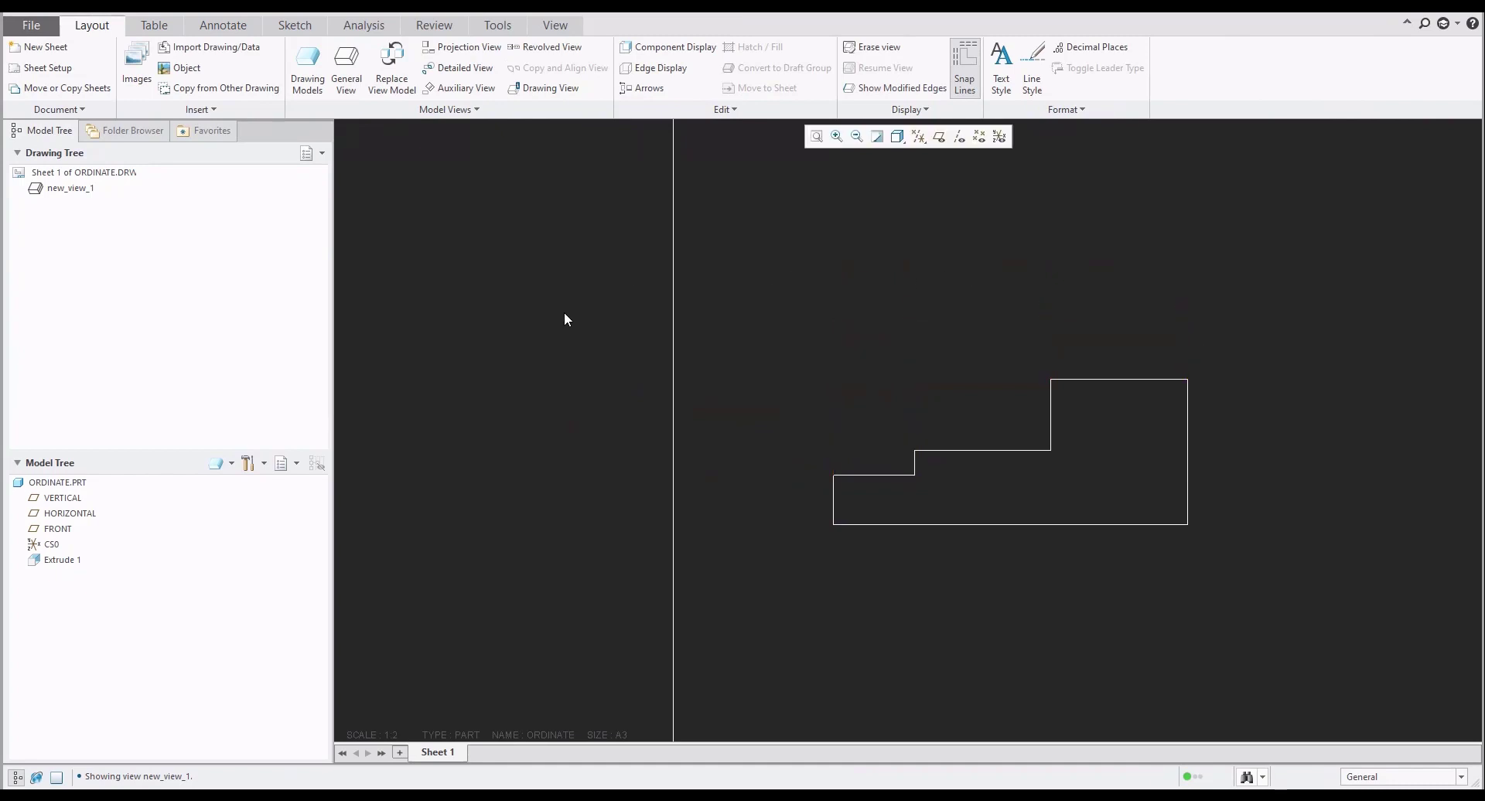
# - Create three linear width dimensions from the view's right vertical edge to each of the other vertical edges, placed above the part
pyautogui.click(228, 25)
pyautogui.click(367, 66)
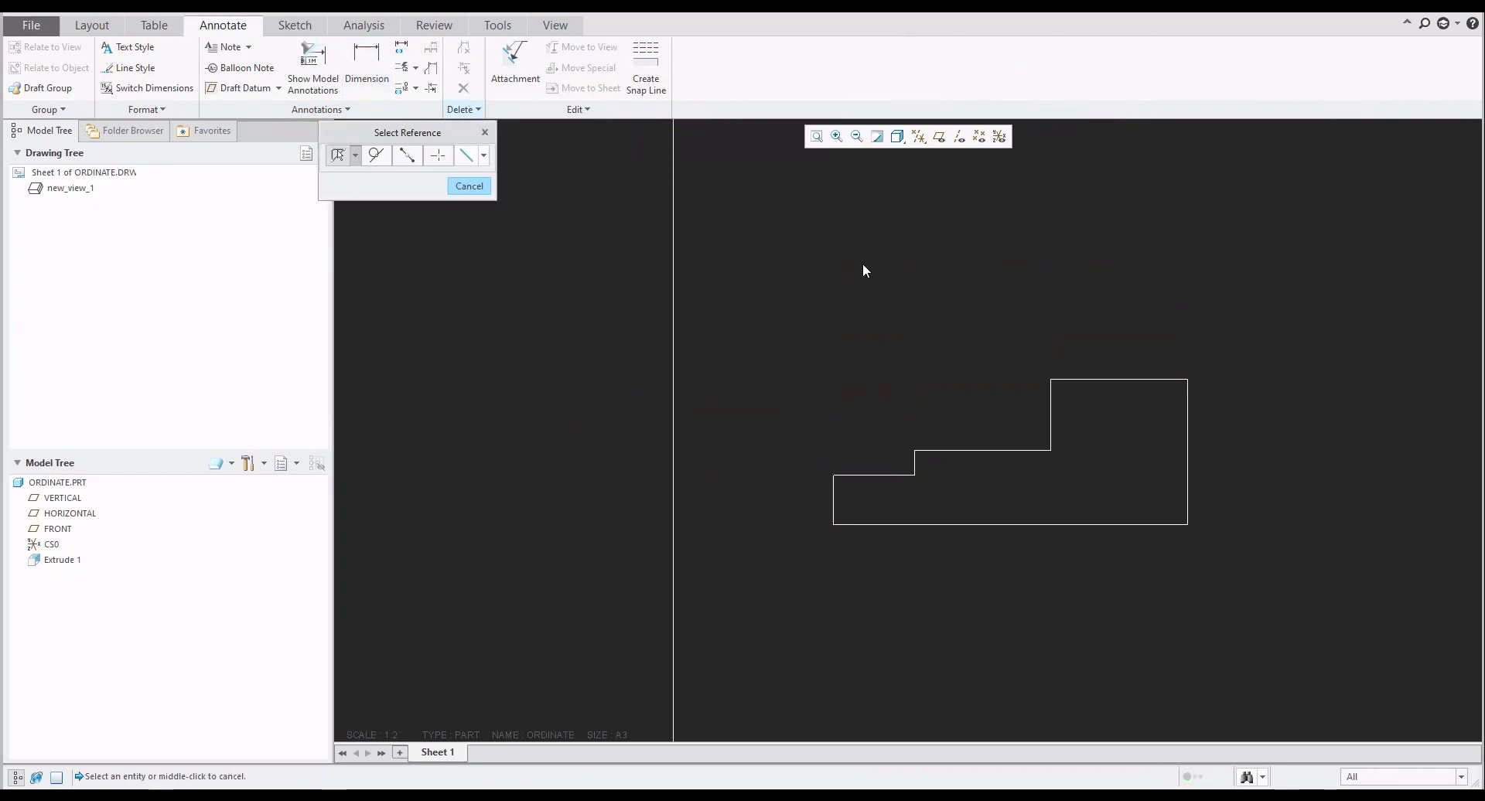
pyautogui.click(1188, 406)
pyautogui.keyDown('ctrl'); pyautogui.click(1050, 416); pyautogui.keyUp('ctrl')
pyautogui.middleClick(1114, 287)
pyautogui.click(1190, 421)
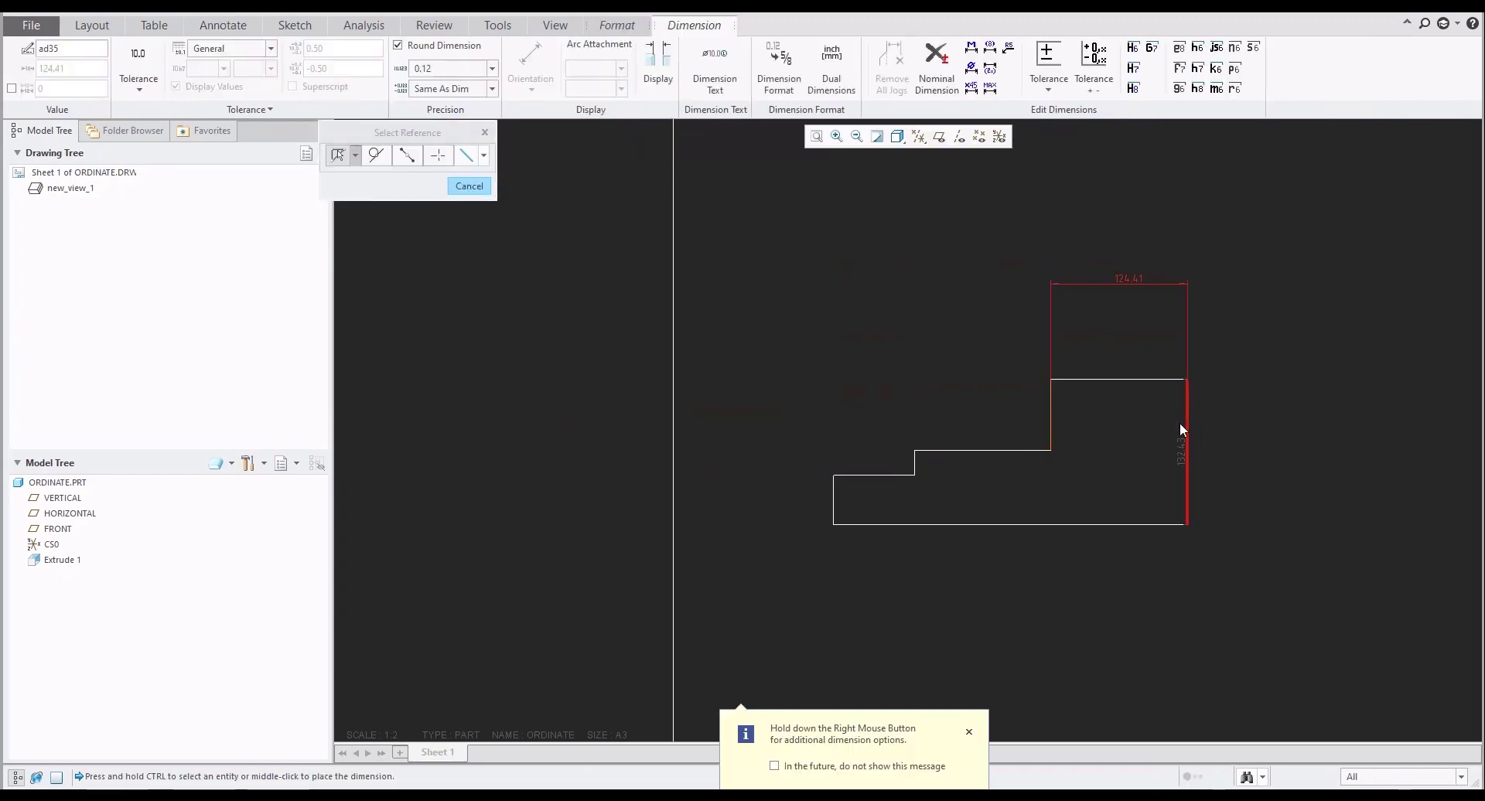
pyautogui.keyDown('ctrl'); pyautogui.click(915, 463); pyautogui.keyUp('ctrl')
pyautogui.middleClick(974, 348)
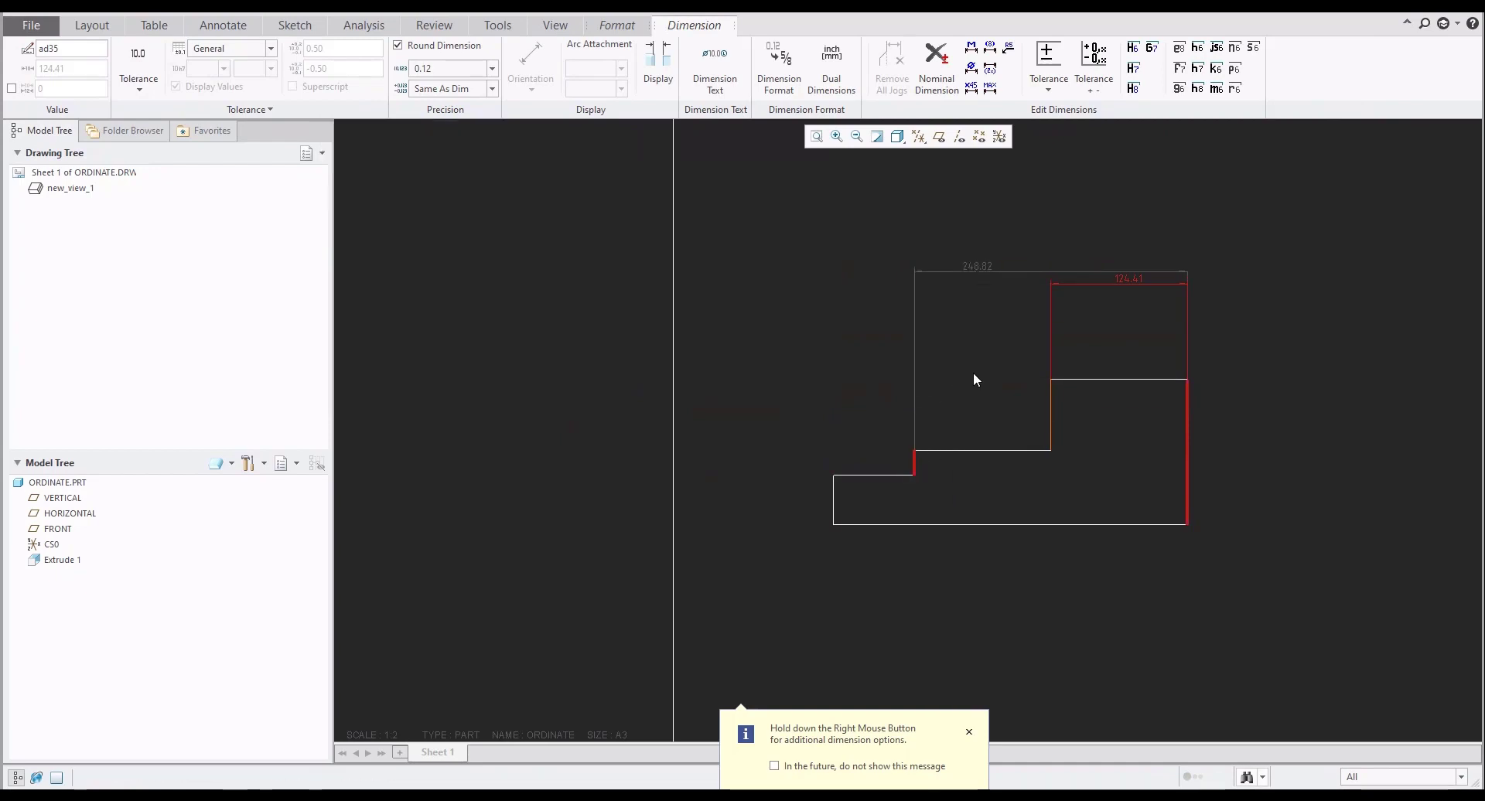
pyautogui.click(1185, 449)
pyautogui.keyDown('ctrl'); pyautogui.click(834, 494); pyautogui.keyUp('ctrl')
pyautogui.middleClick(851, 299)
pyautogui.scroll(-2, 850, 299)
pyautogui.middleClick(773, 211)
# - Toggle the three manually created width dimensions from linear to ordinate
pyautogui.moveTo(773, 211); pyautogui.dragTo(1172, 336)
pyautogui.rightClick(1172, 336)
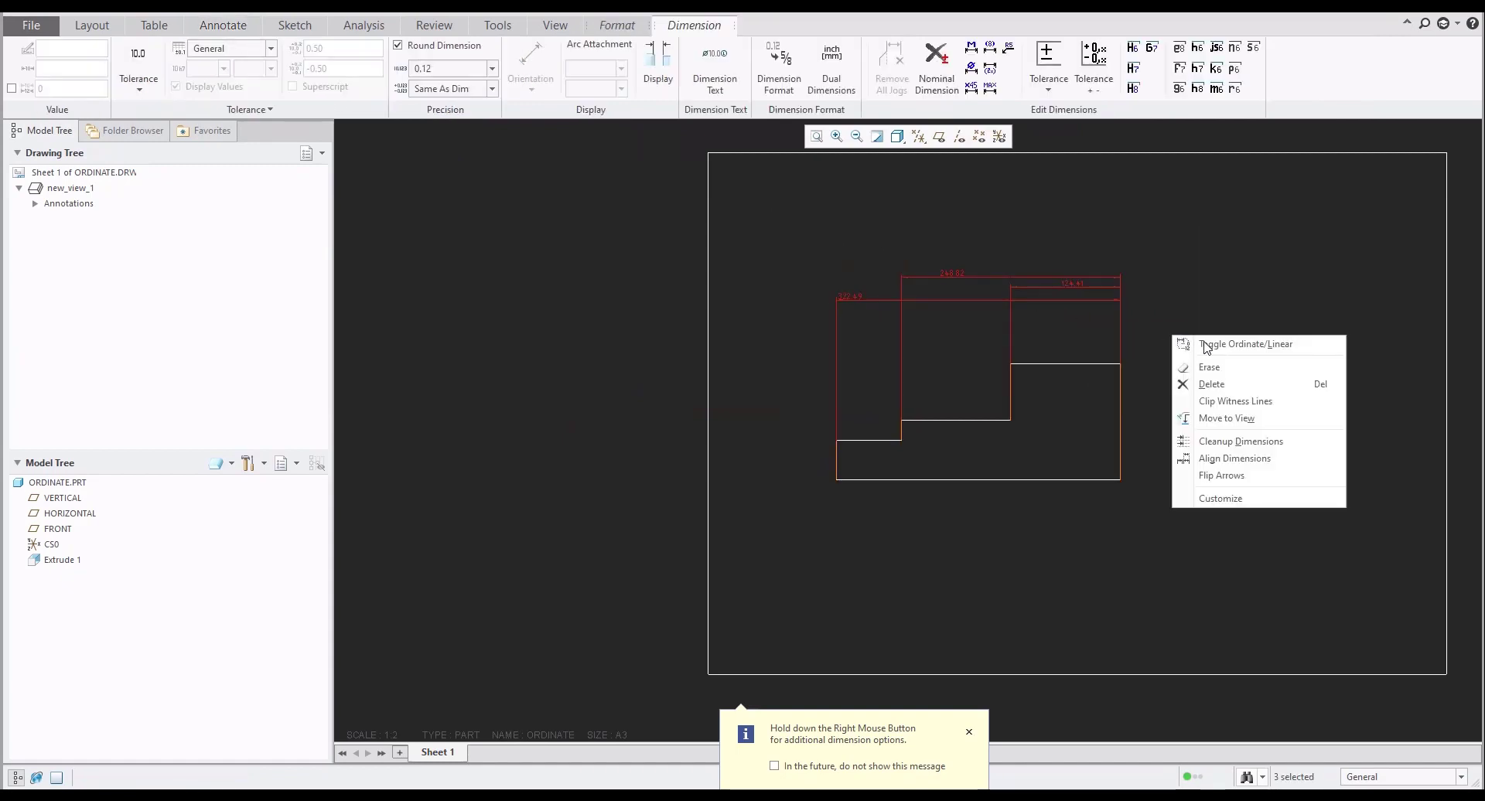
pyautogui.click(1219, 346)
pyautogui.click(1194, 342)
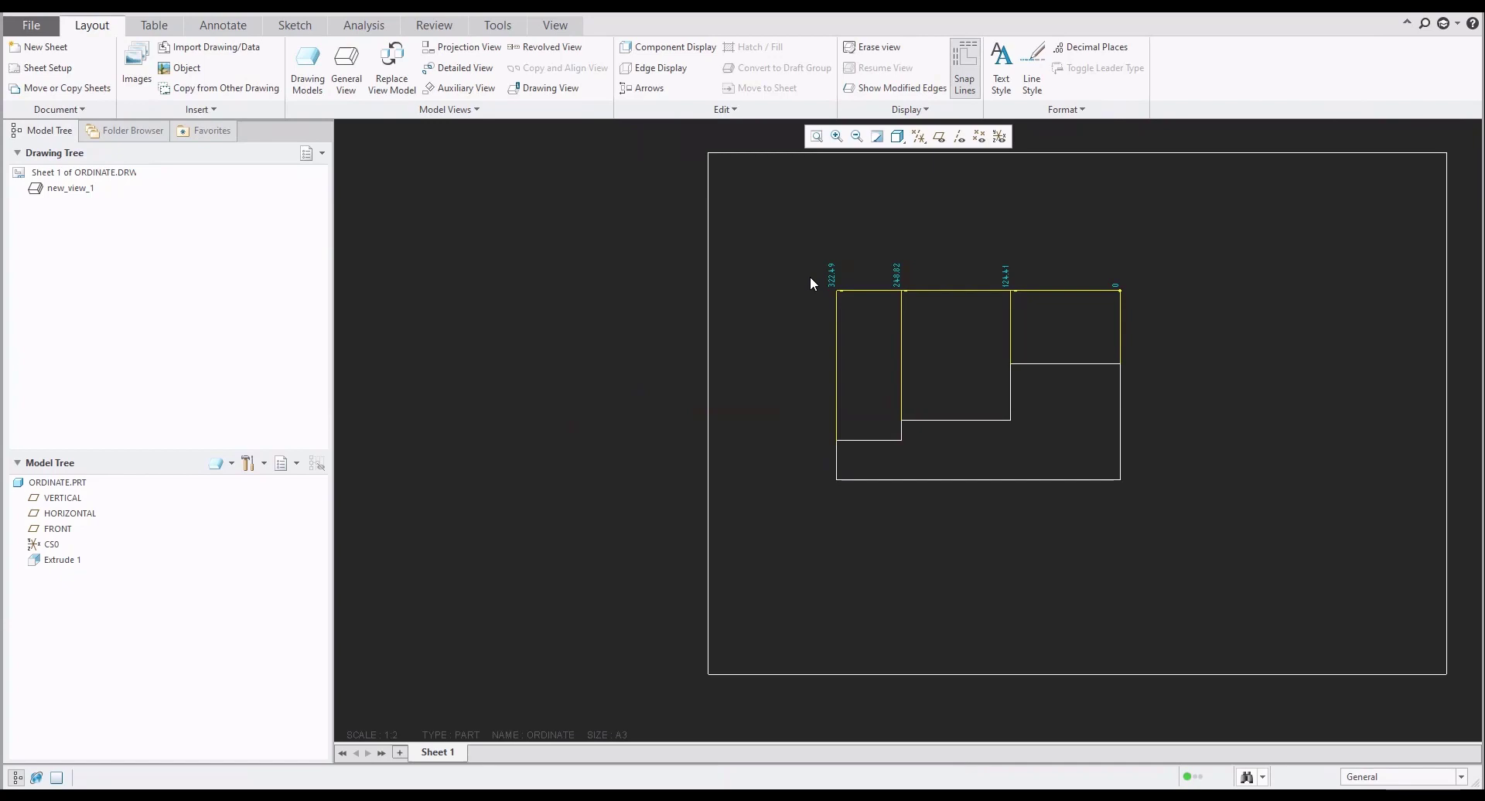
# - Delete the ordinate width dimensions from the drawing view
pyautogui.moveTo(796, 247); pyautogui.dragTo(1193, 335)
pyautogui.moveTo(1185, 385)
pyautogui.mouseDown()
pyautogui.moveTo(1193, 359)
pyautogui.moveTo(1176, 328)
pyautogui.mouseUp()
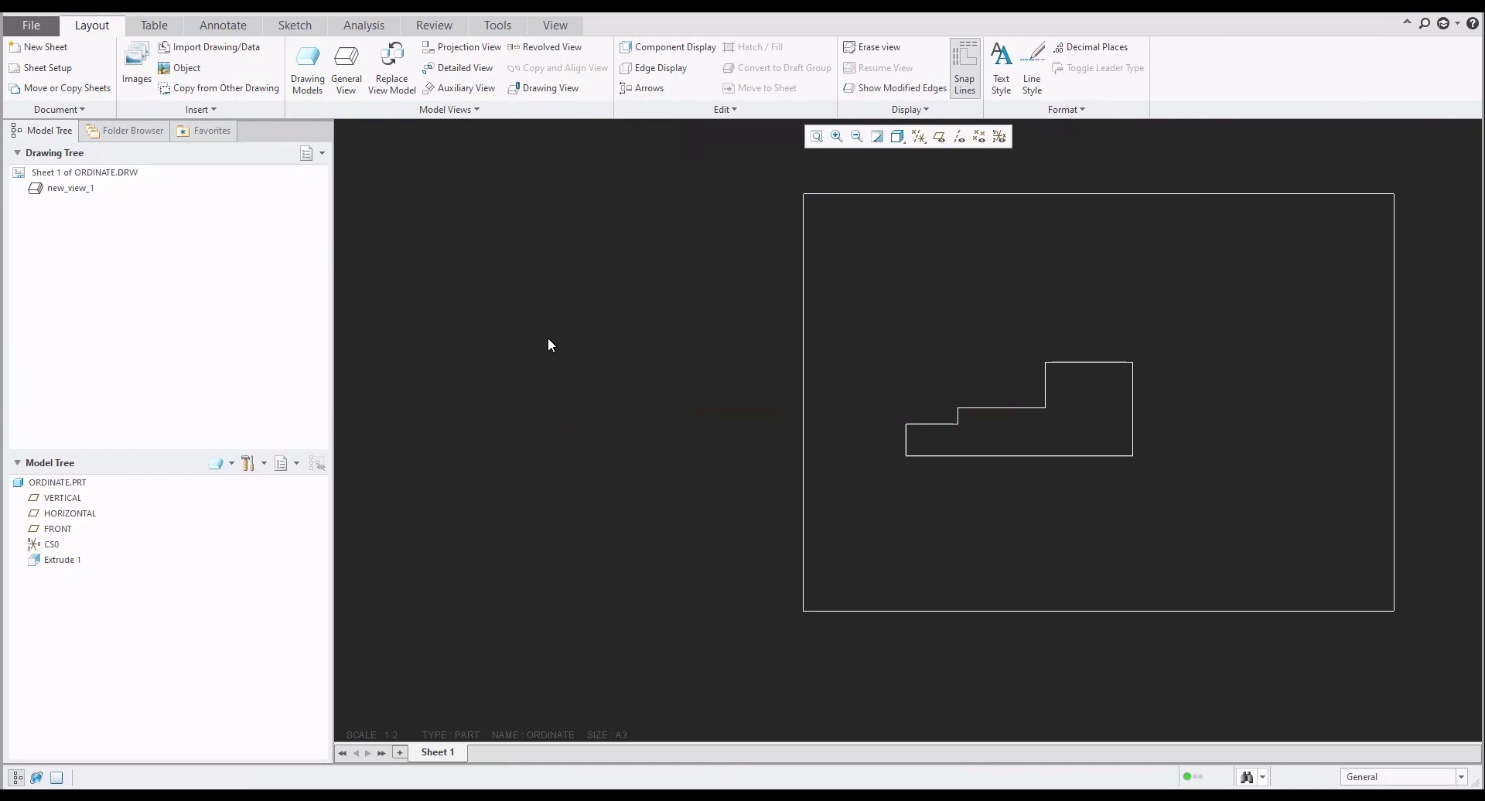
# - Open the ORDINATE.PRT model from the drawing and set it to the default orientation
pyautogui.click(56, 482)
pyautogui.rightClick(55, 482)
pyautogui.click(90, 490)
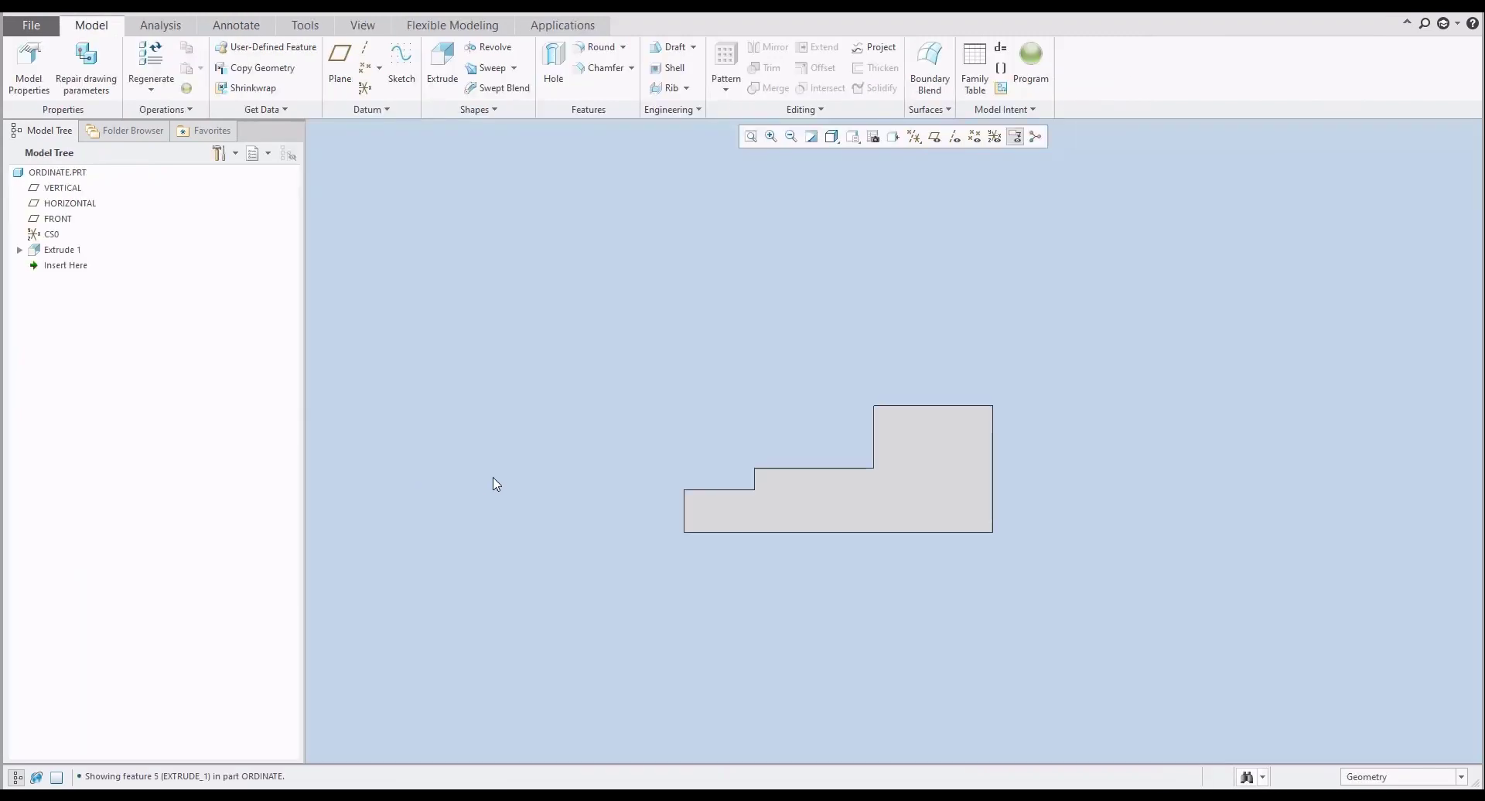
pyautogui.hotkey('ctrl', 'd')
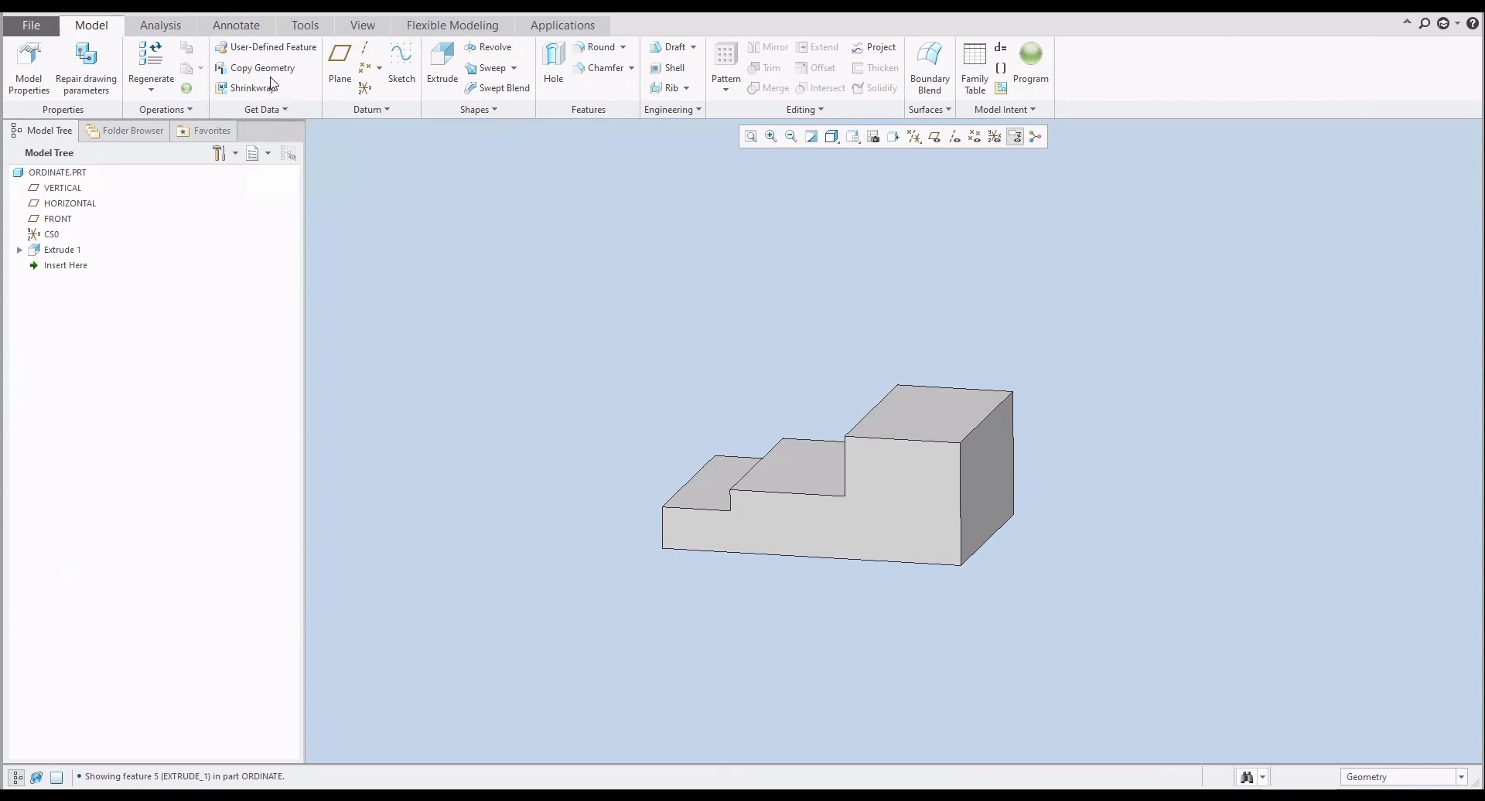
# - Make FRONT the active annotation plane for the part and orient the model to that plane
pyautogui.click(236, 27)
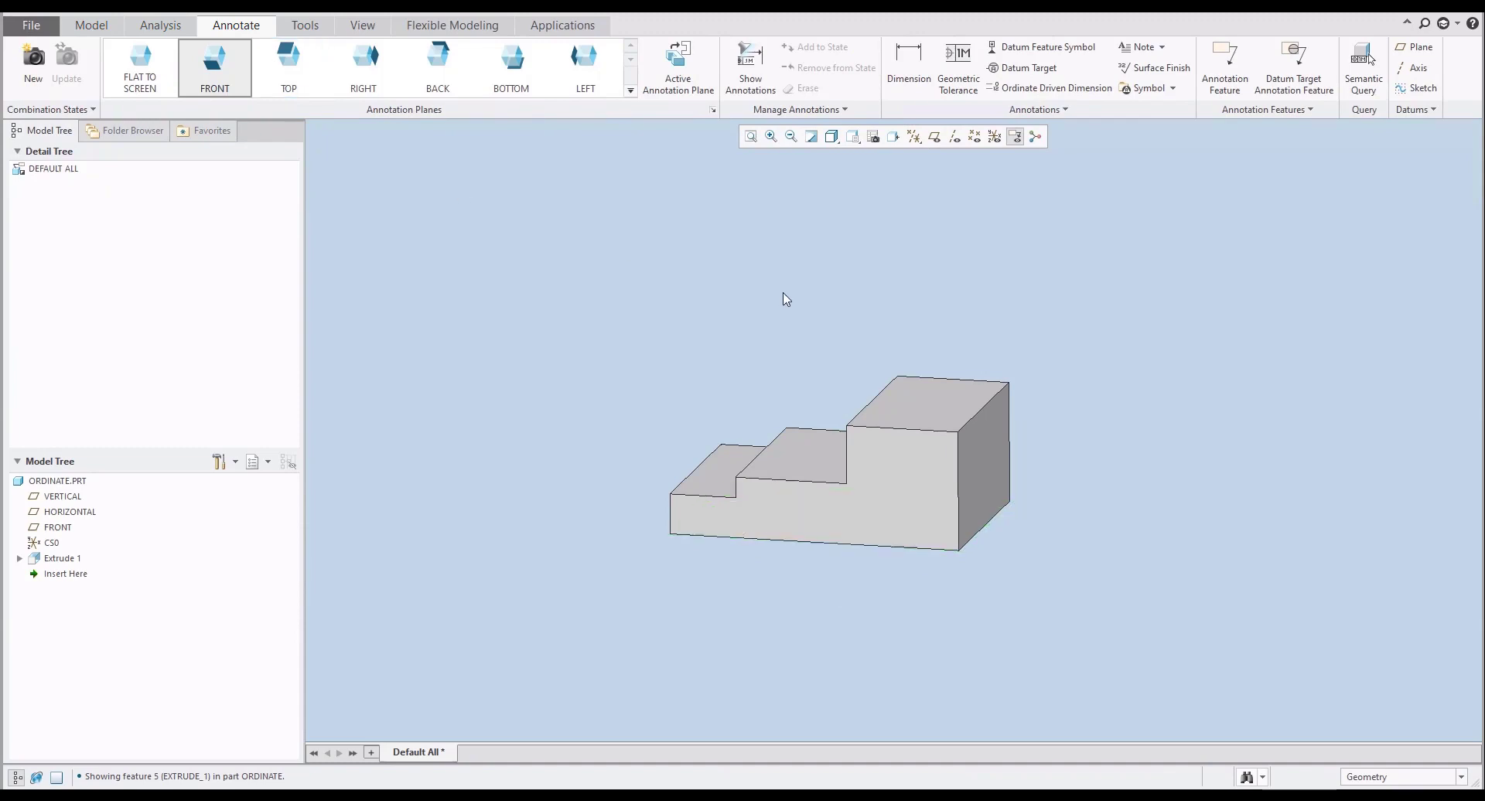
pyautogui.moveTo(786, 299); pyautogui.dragTo(827, 314, button='middle')
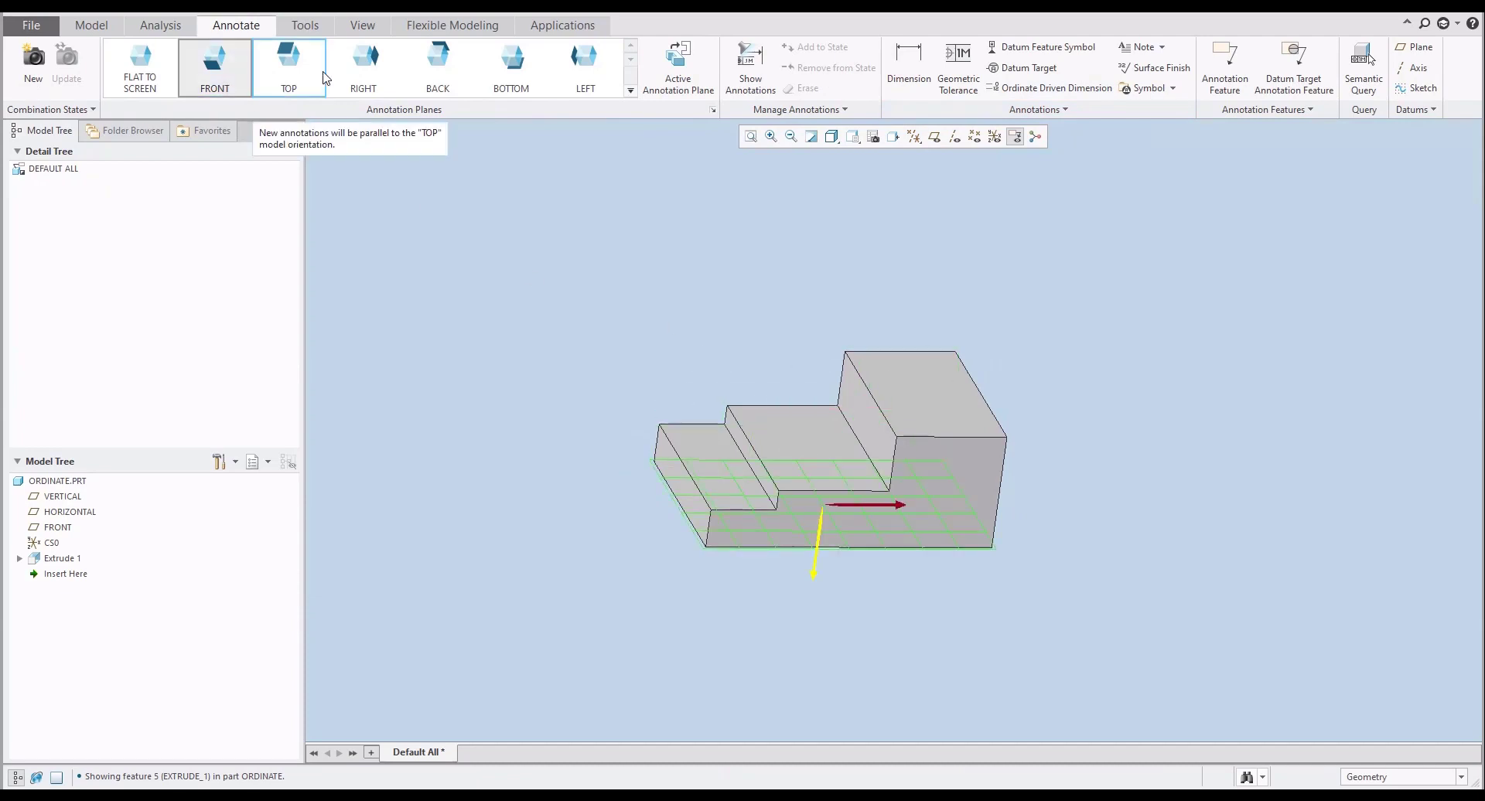
pyautogui.click(356, 68)
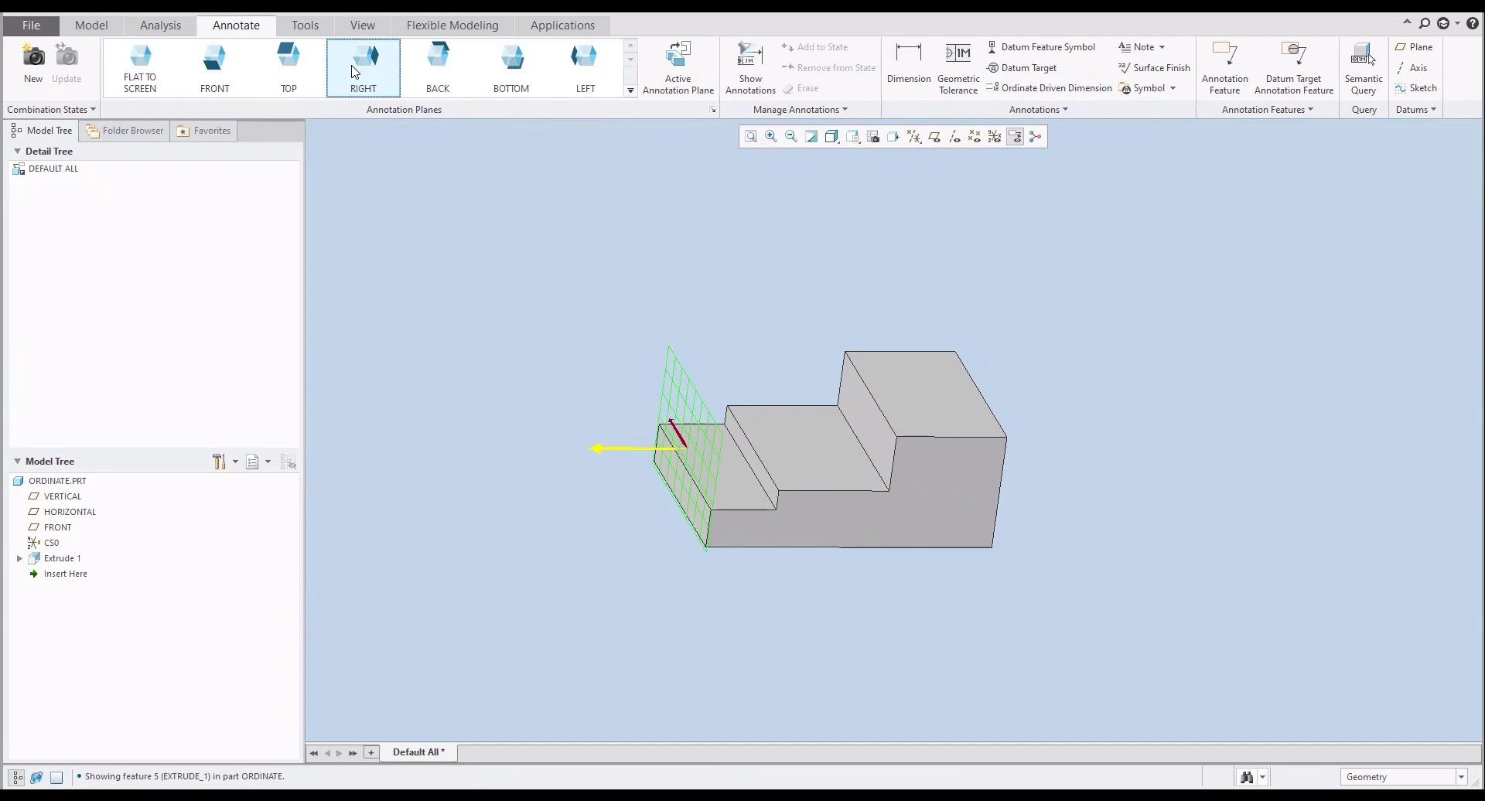
pyautogui.click(211, 75)
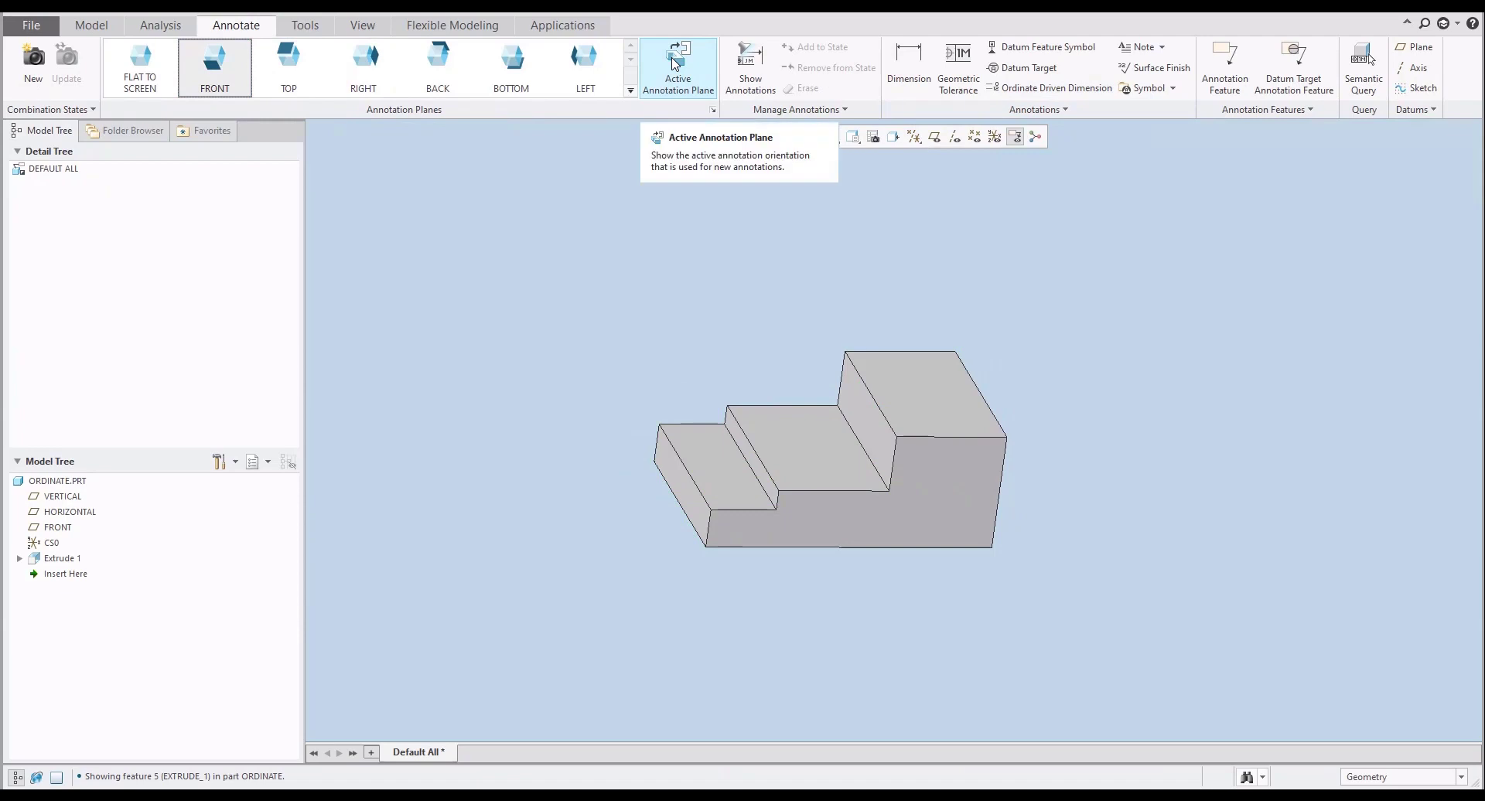
pyautogui.click(675, 64)
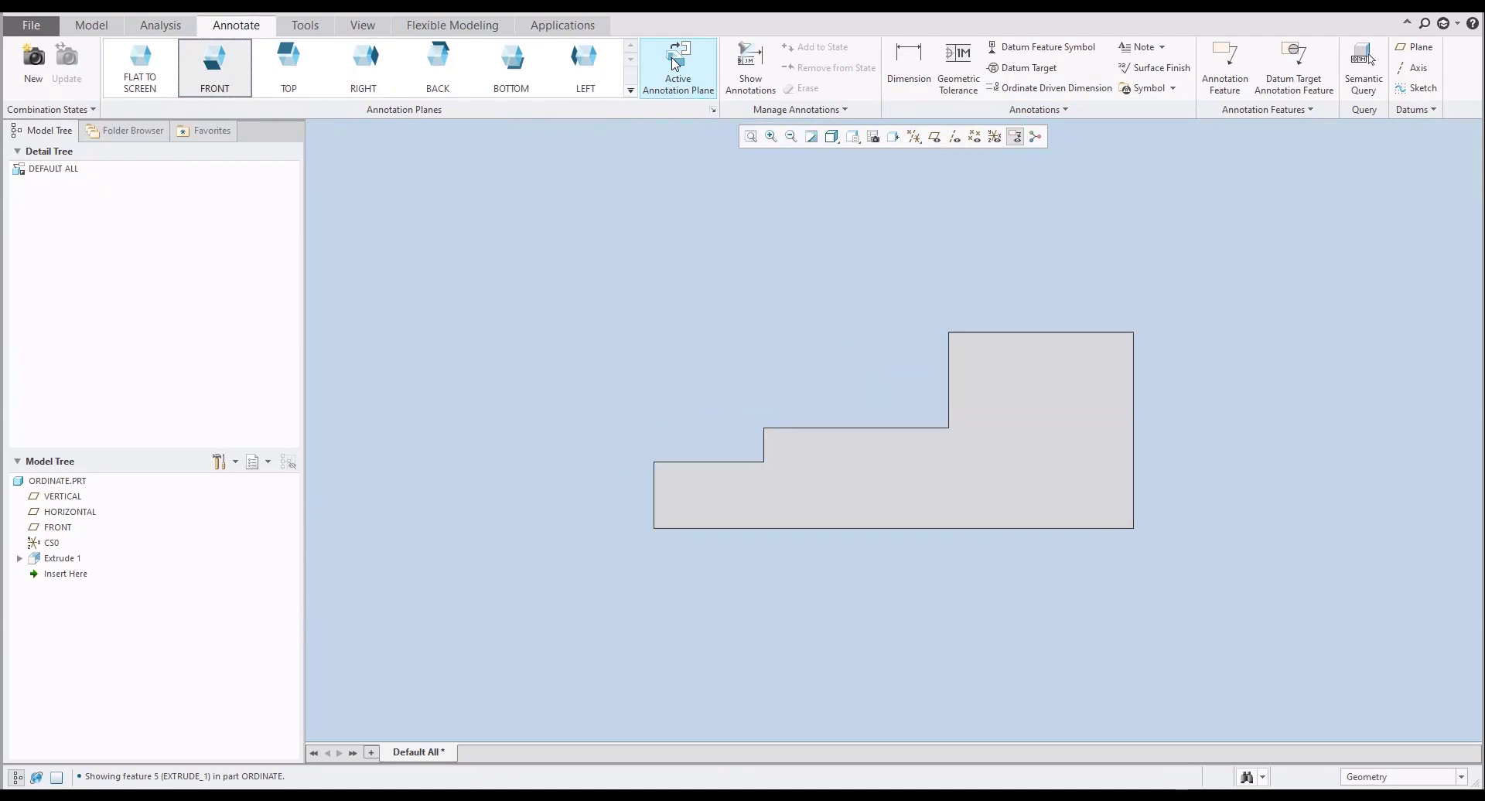
pyautogui.click(712, 111)
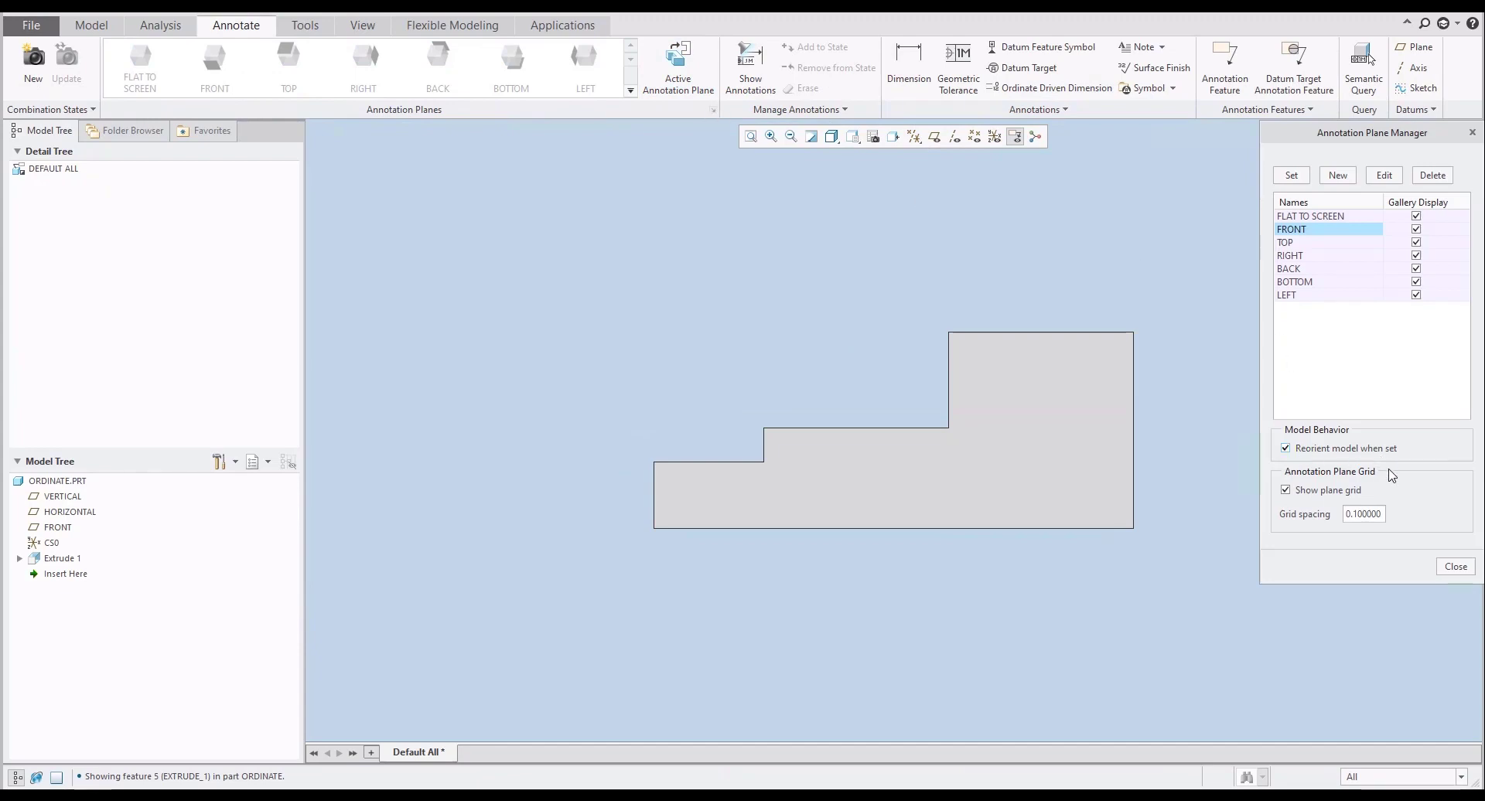
pyautogui.click(1458, 568)
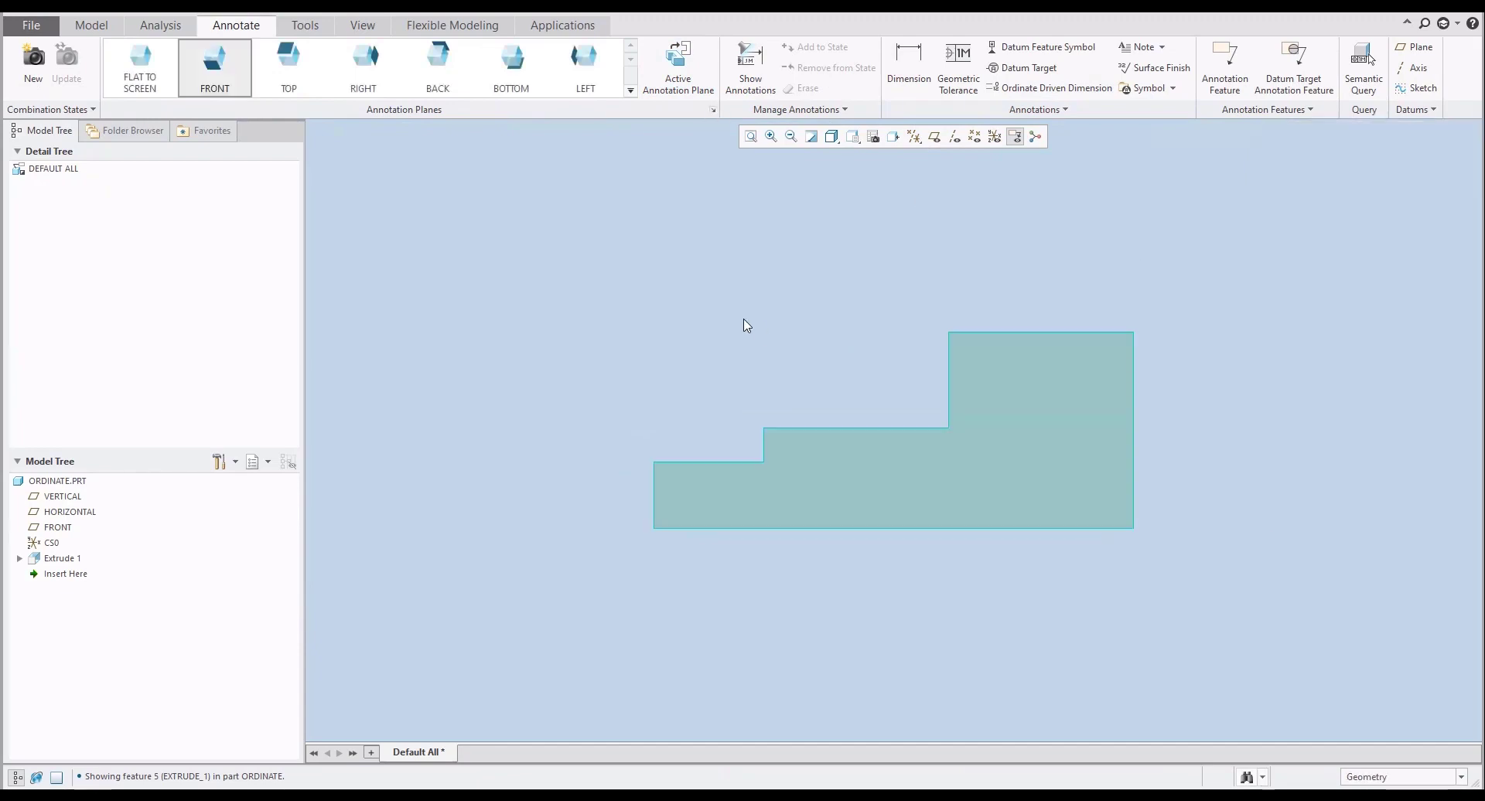
pyautogui.click(454, 61)
pyautogui.click(215, 62)
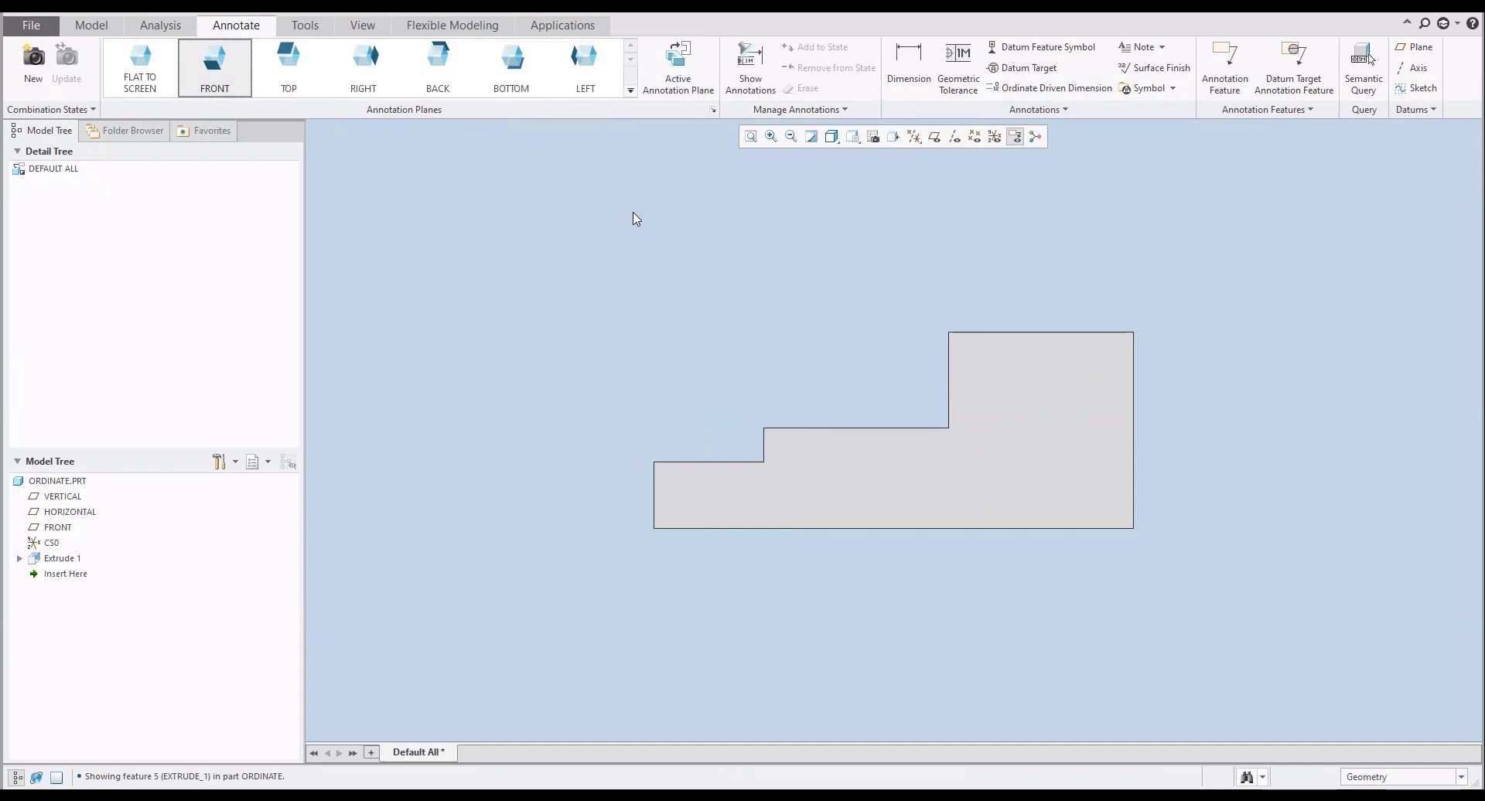
# - Create an ordinate driven baseline on the part's leftmost vertical edge, placed above the lowest step
pyautogui.click(1015, 90)
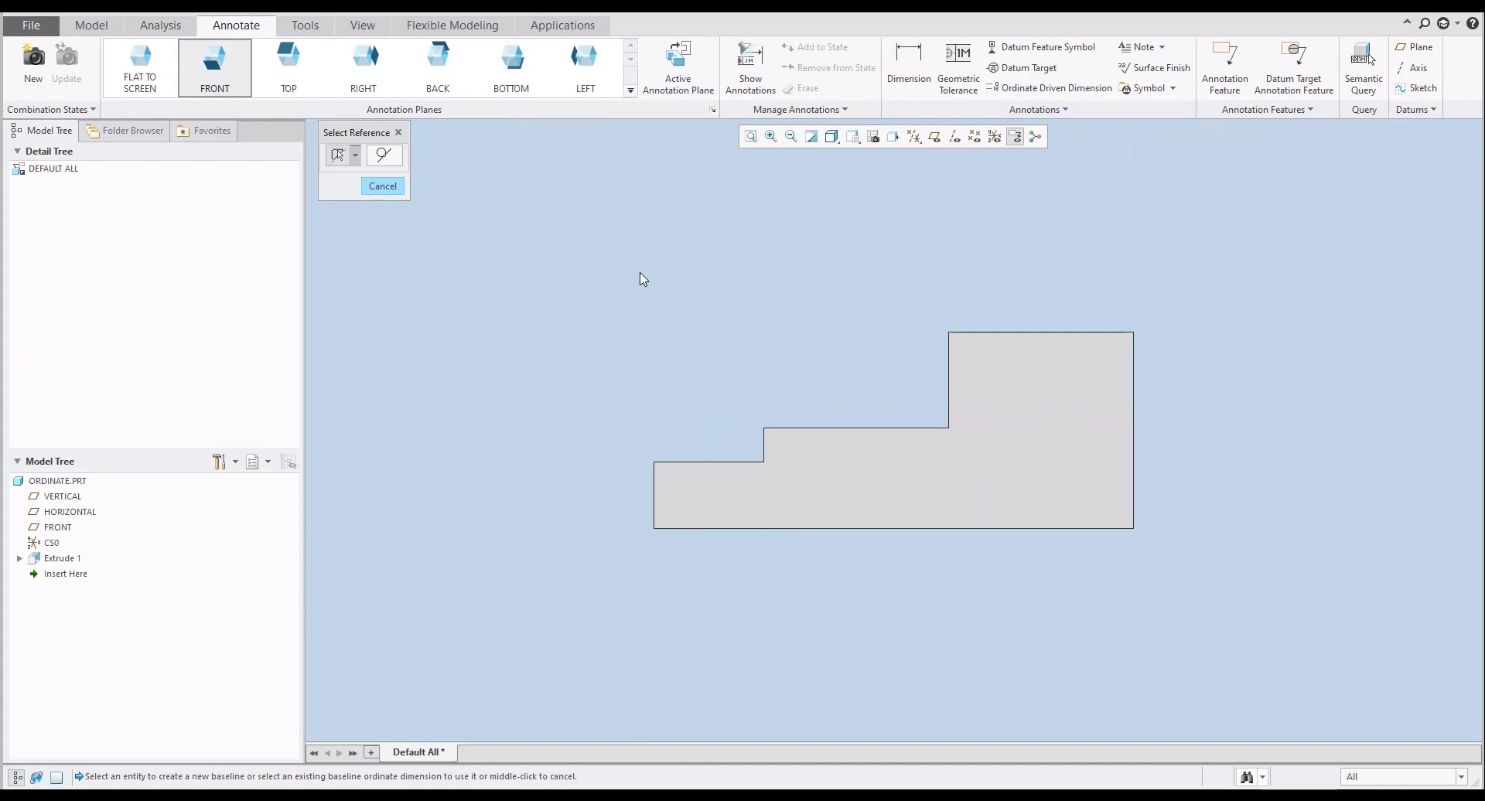
pyautogui.click(654, 506)
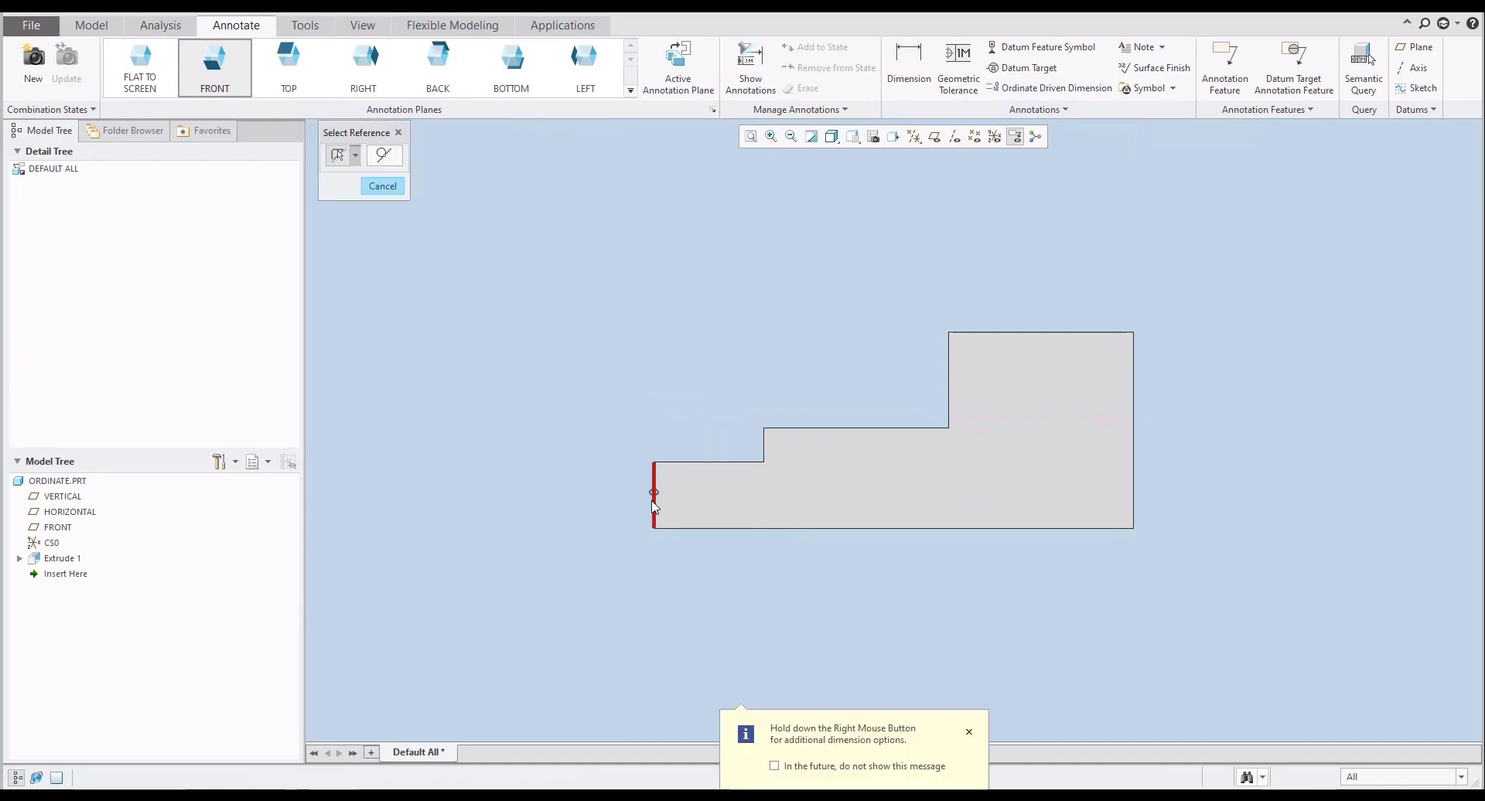
pyautogui.middleClick(653, 381)
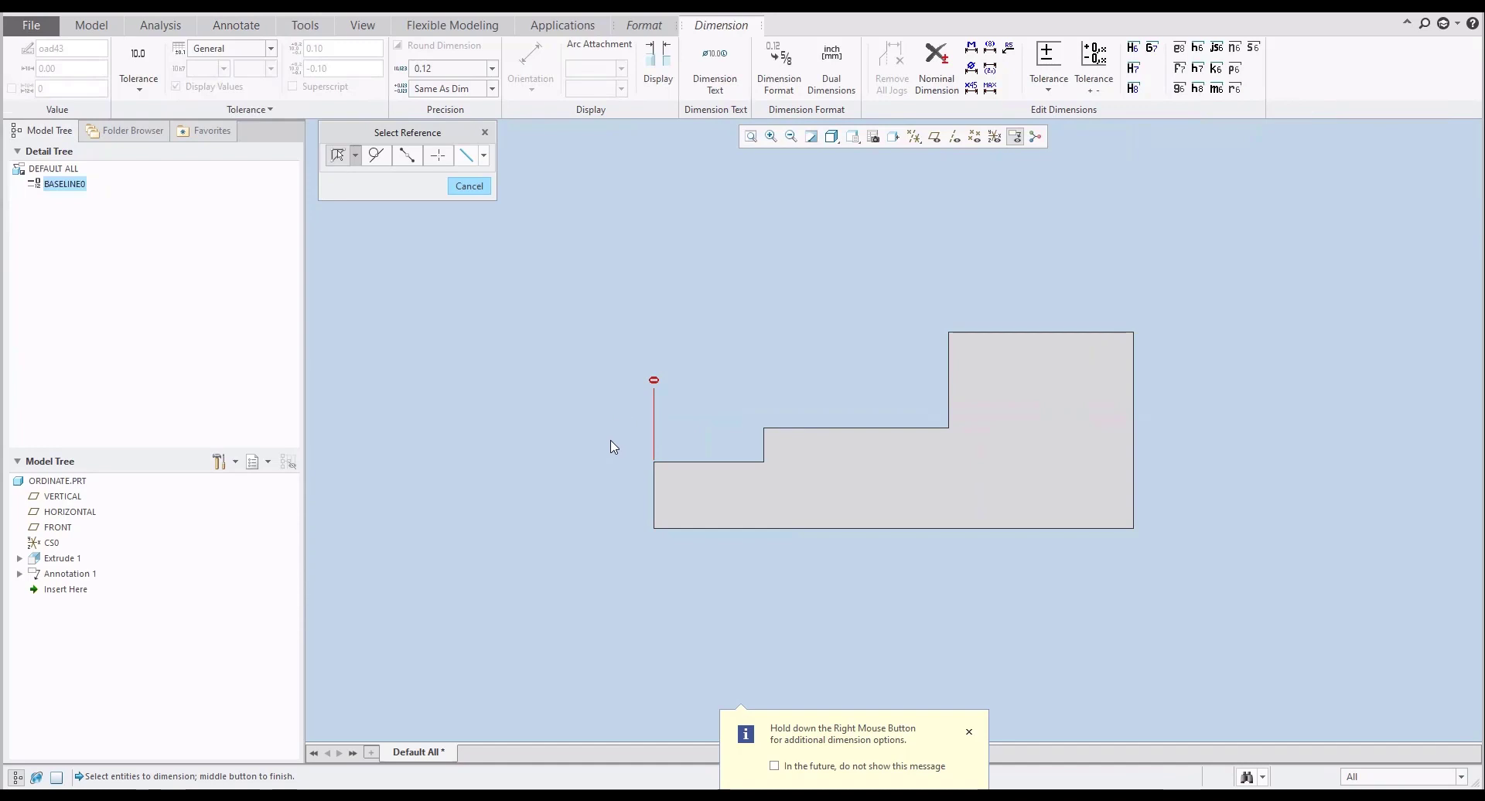
pyautogui.middleClick(672, 343)
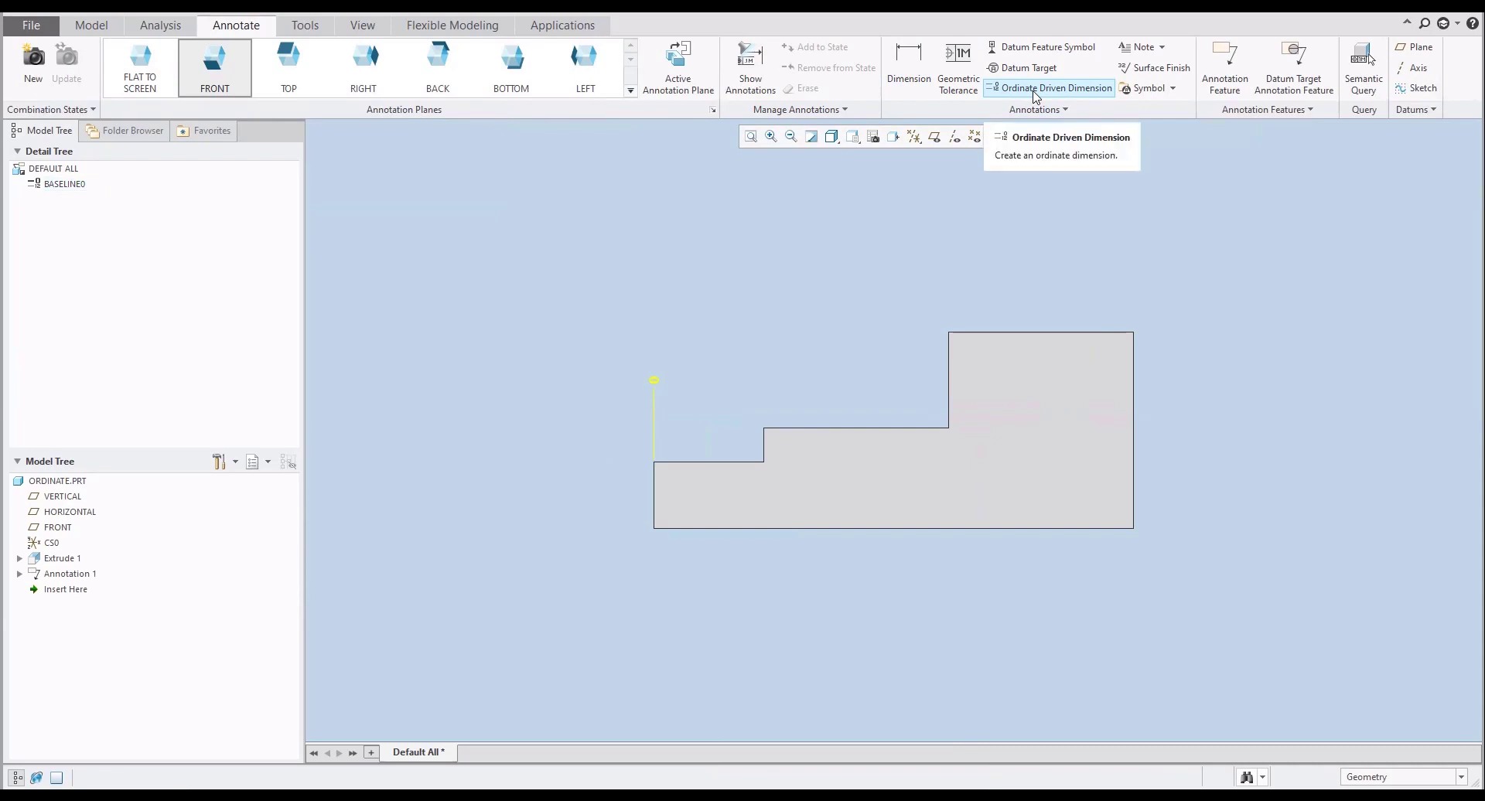
# - Add ordinate driven dimensions from the upper baseline to the part's other three vertical edges
pyautogui.click(1034, 89)
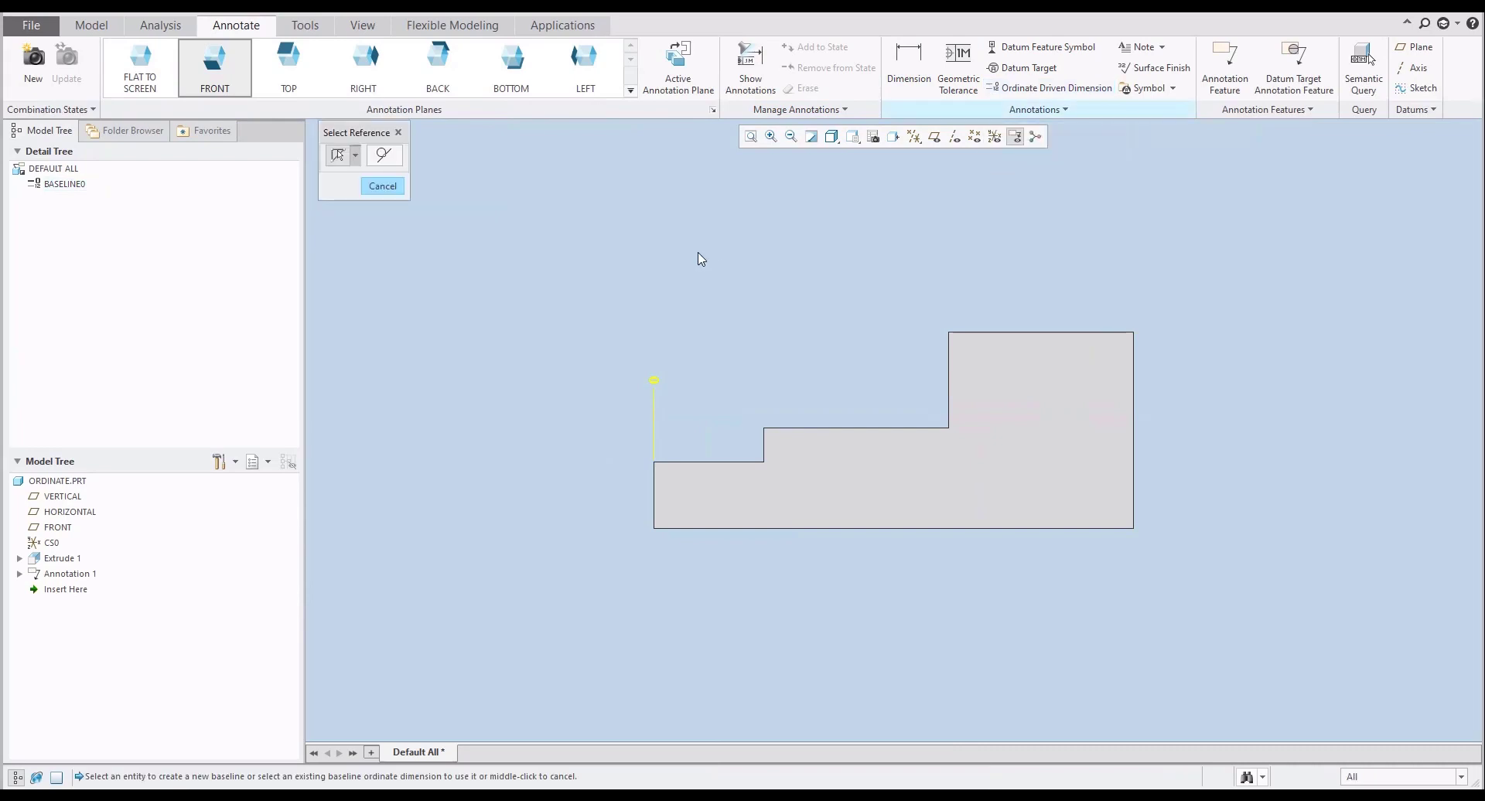
pyautogui.click(655, 417)
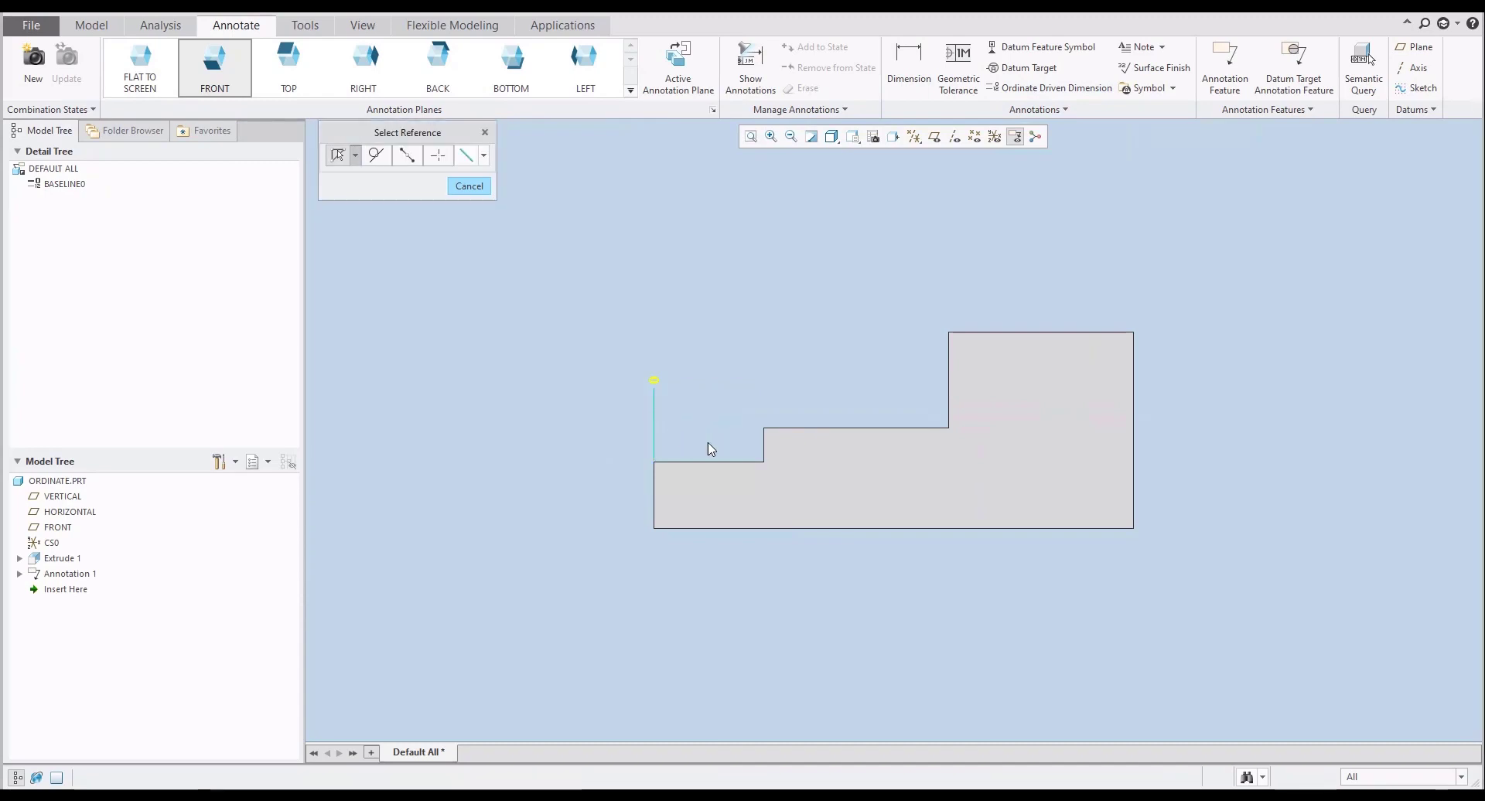
pyautogui.click(768, 442)
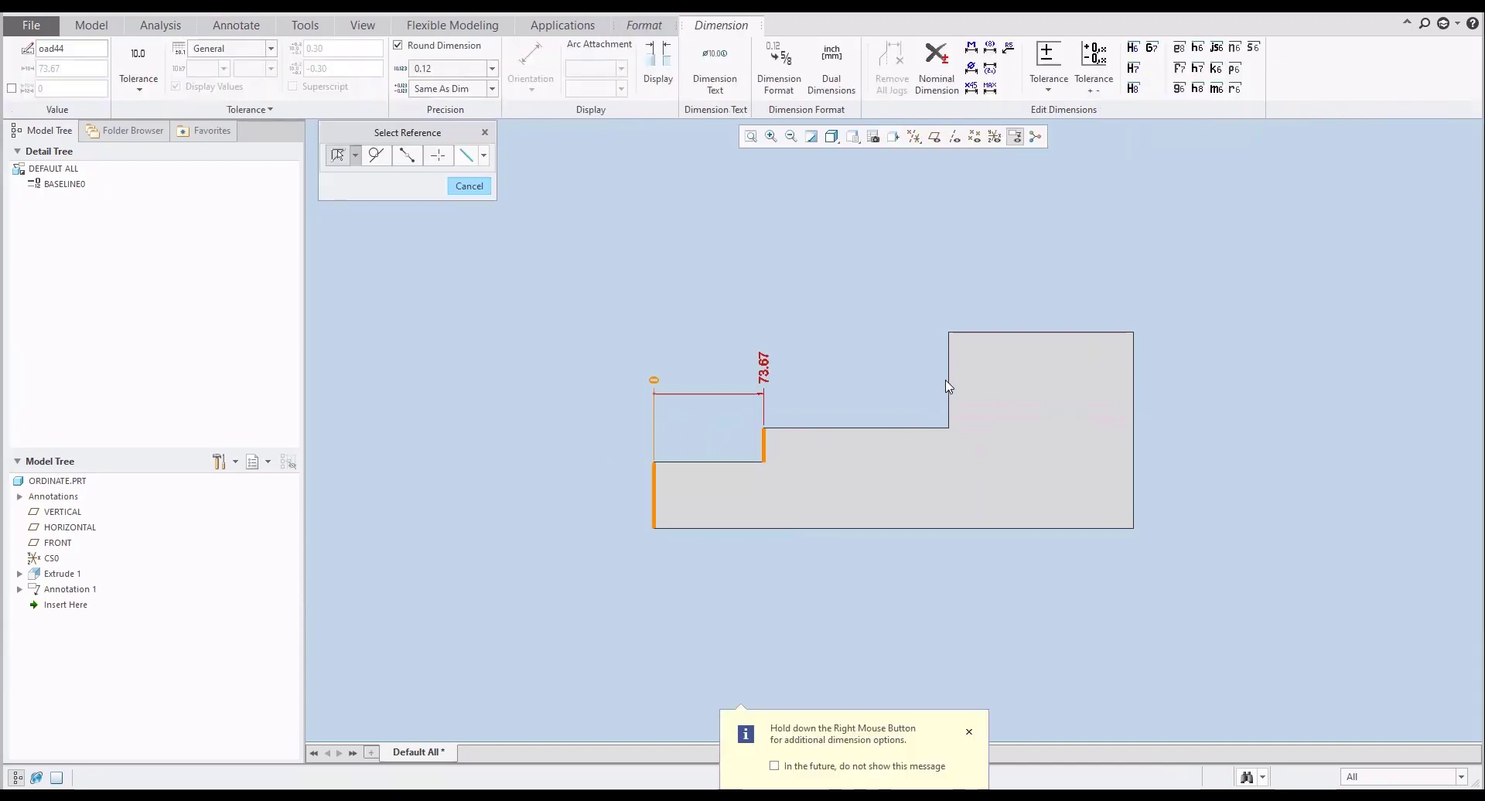
pyautogui.click(949, 386)
pyautogui.click(1134, 385)
pyautogui.middleClick(851, 278)
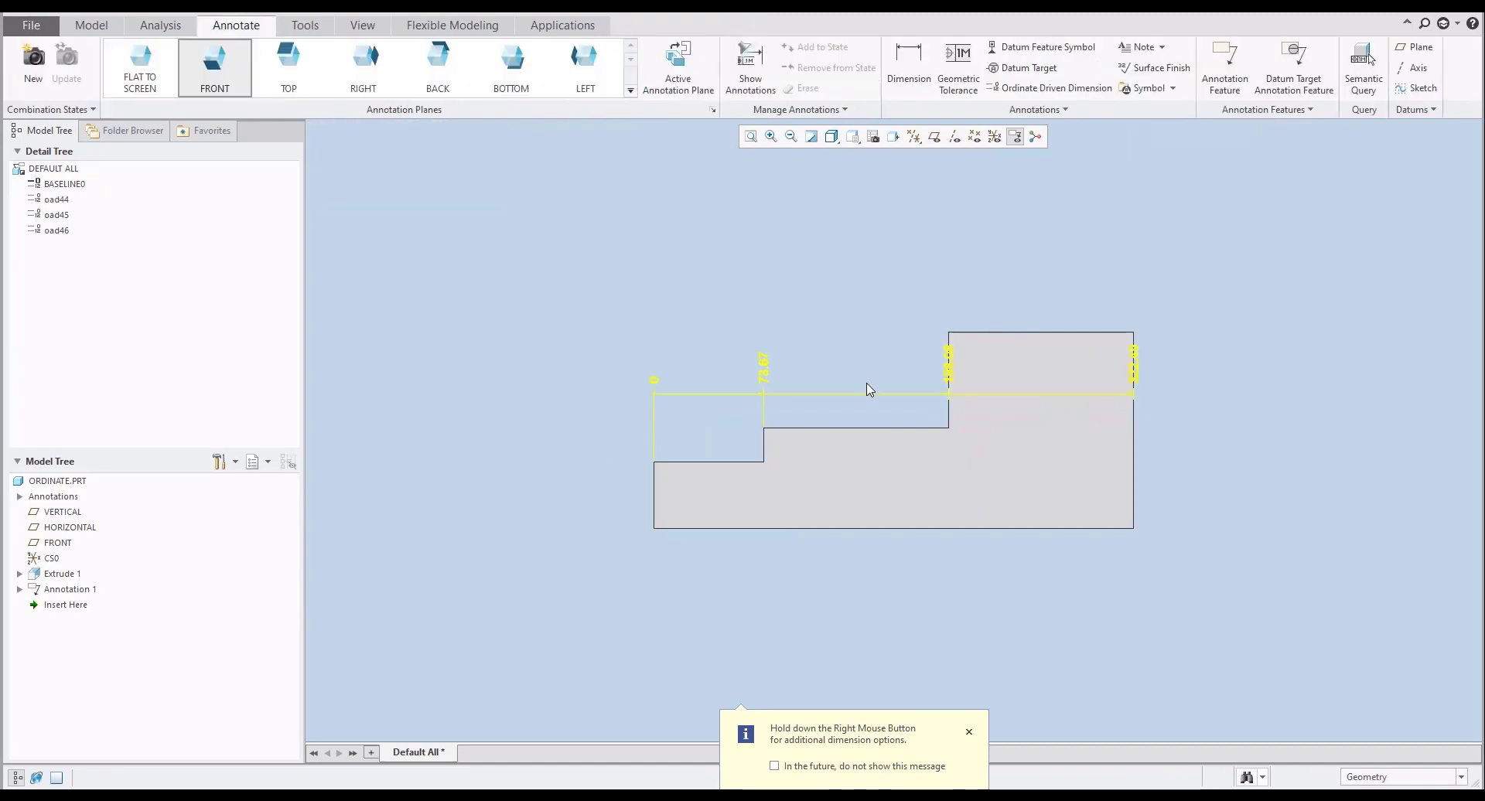
# - Set the selection filter to Annotation and move the ordinate dimensions above the part's top edge
pyautogui.click(1374, 780)
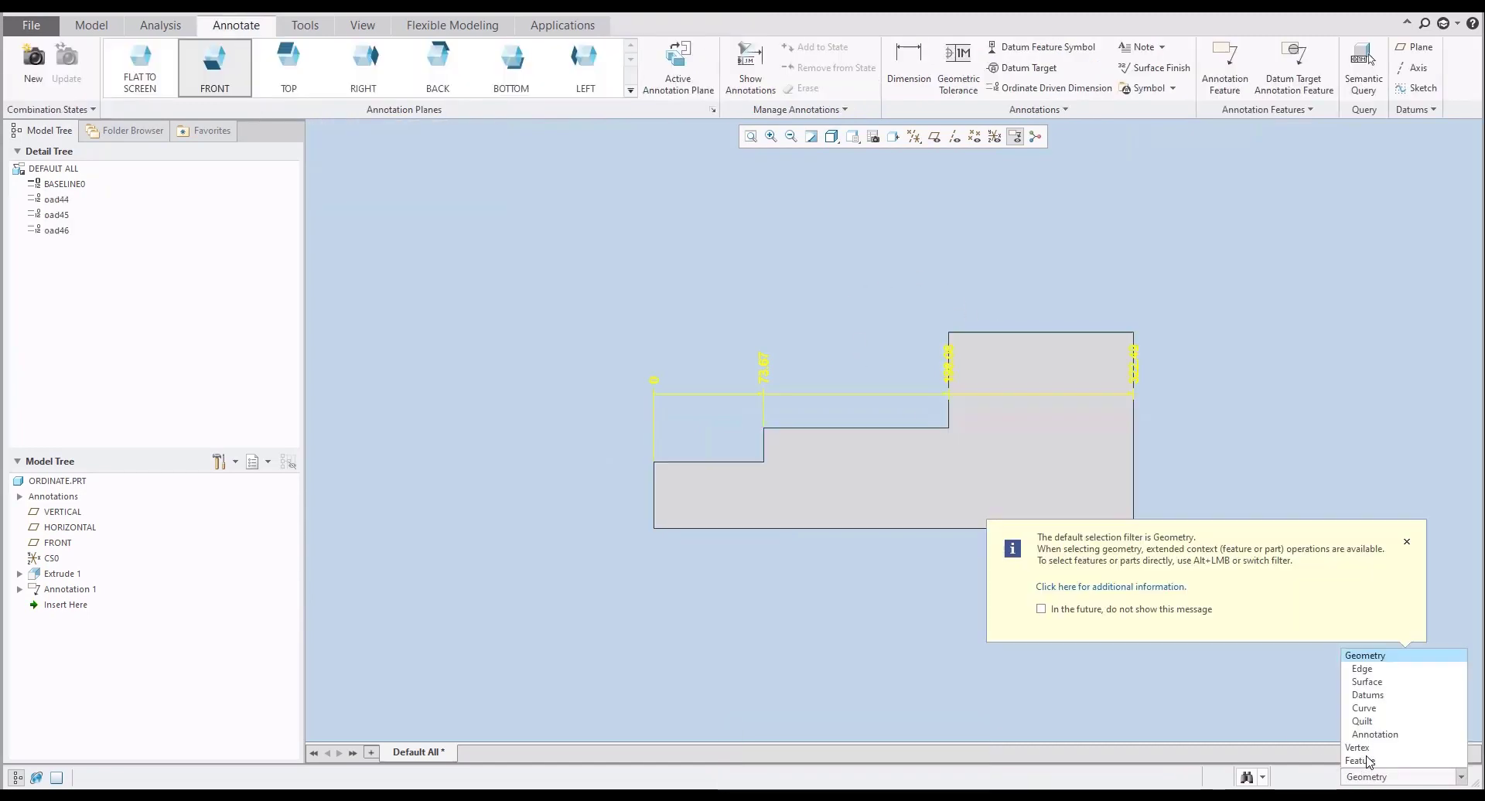
pyautogui.click(1375, 734)
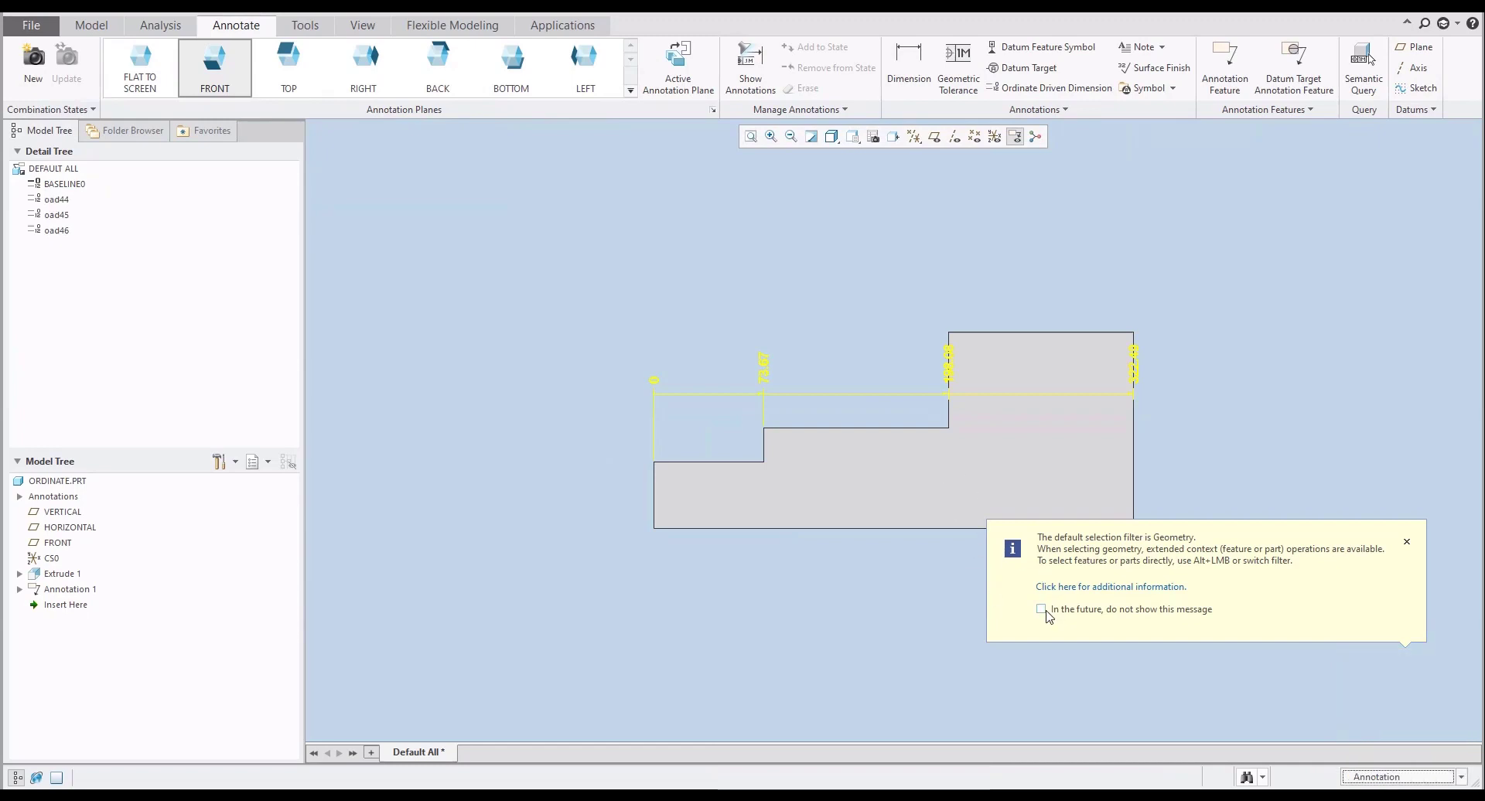
pyautogui.click(1407, 542)
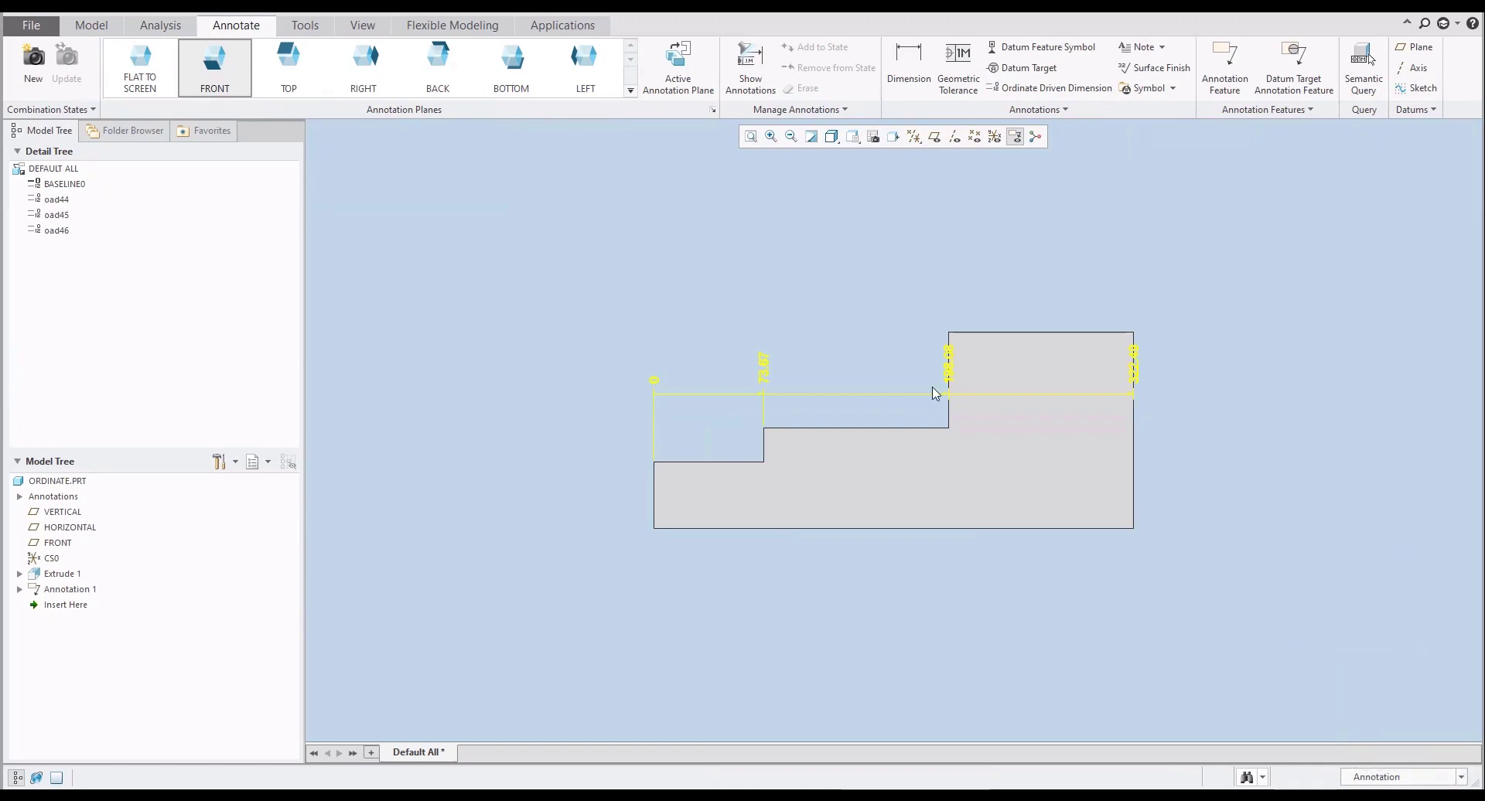
pyautogui.click(950, 377)
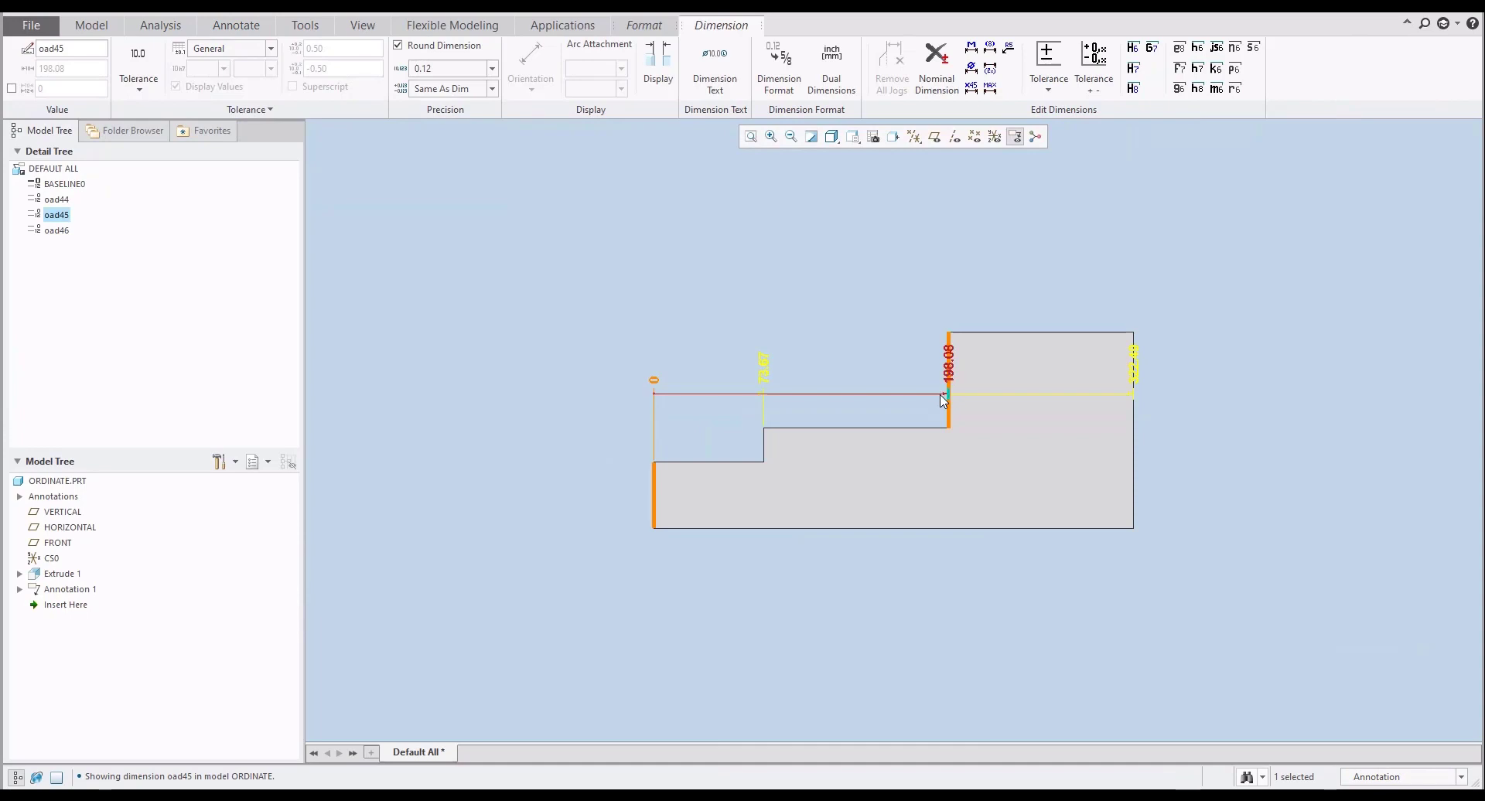
pyautogui.moveTo(947, 396); pyautogui.dragTo(931, 280)
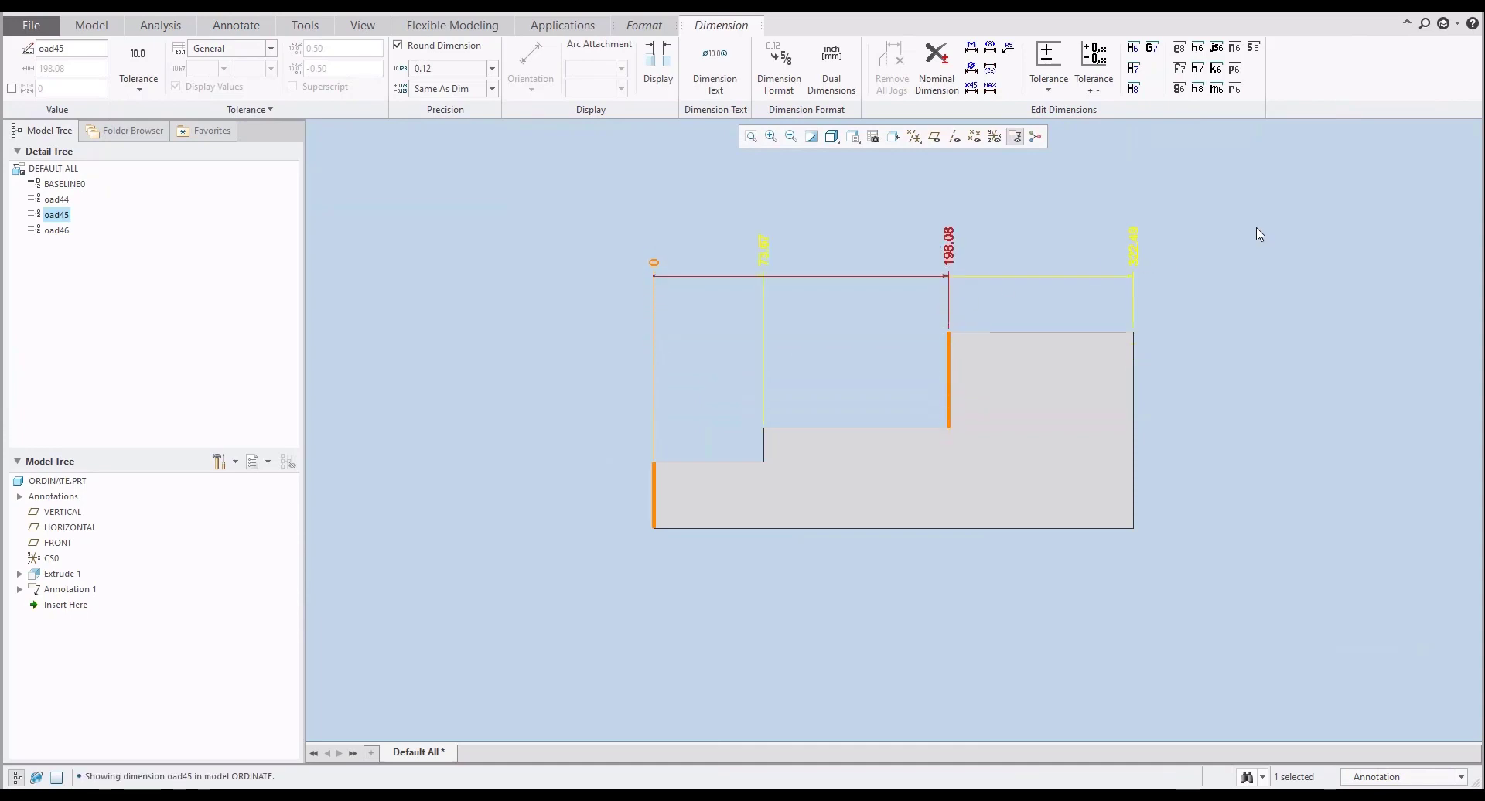
pyautogui.click(1251, 300)
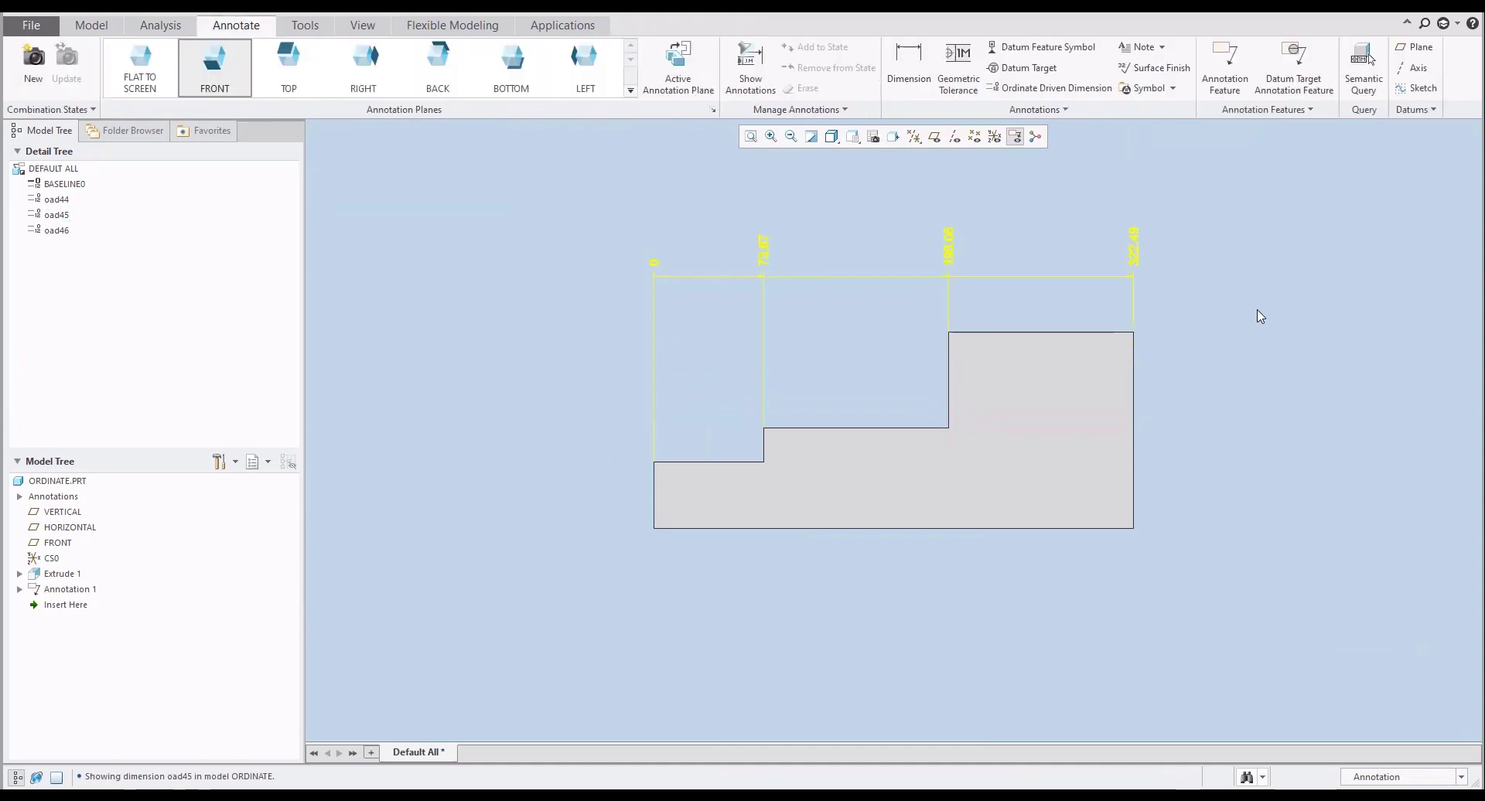
# - Create a second ordinate driven baseline on the leftmost vertical edge, placed below the part's bottom edge
pyautogui.click(1048, 88)
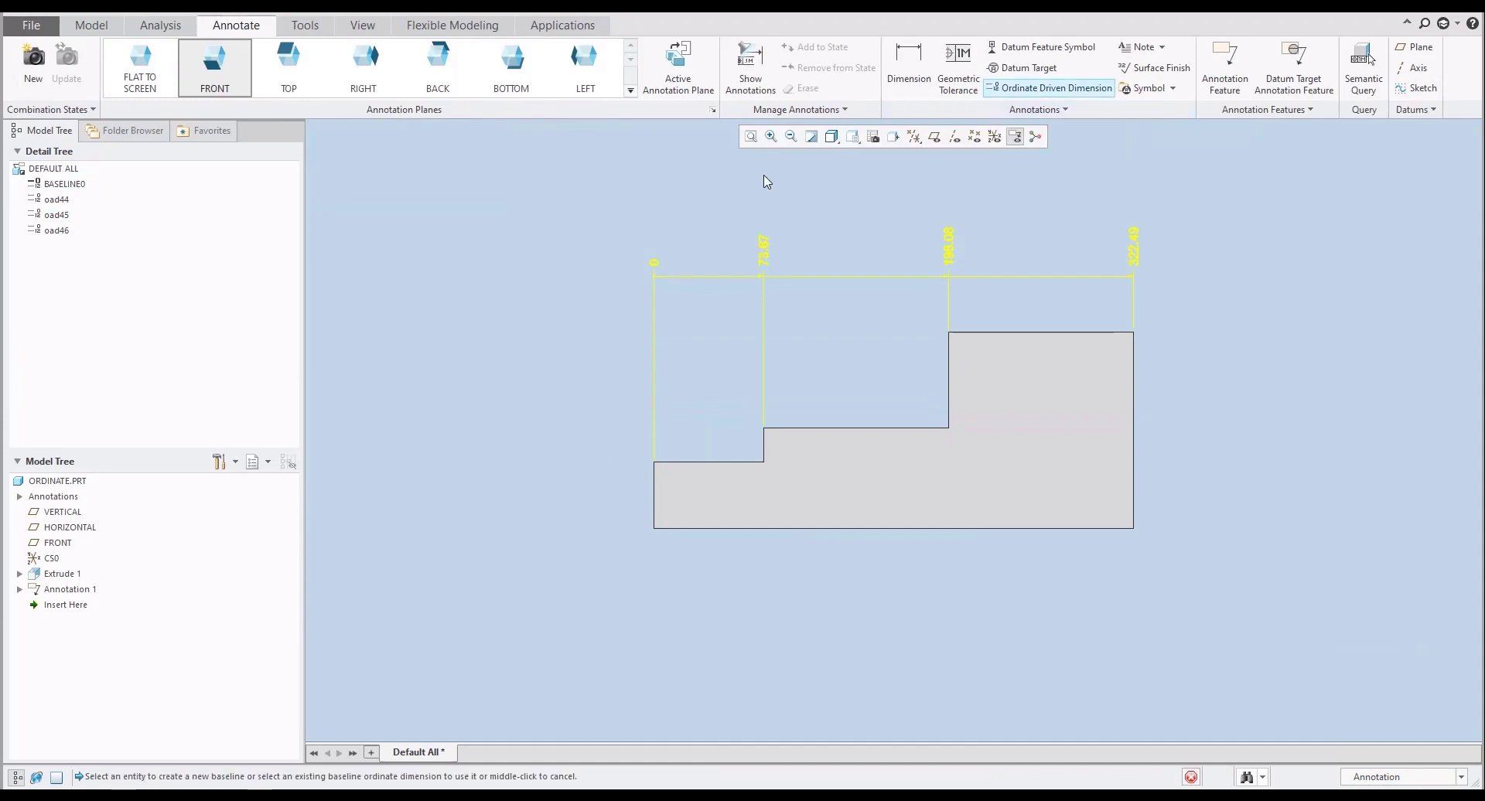
pyautogui.click(654, 501)
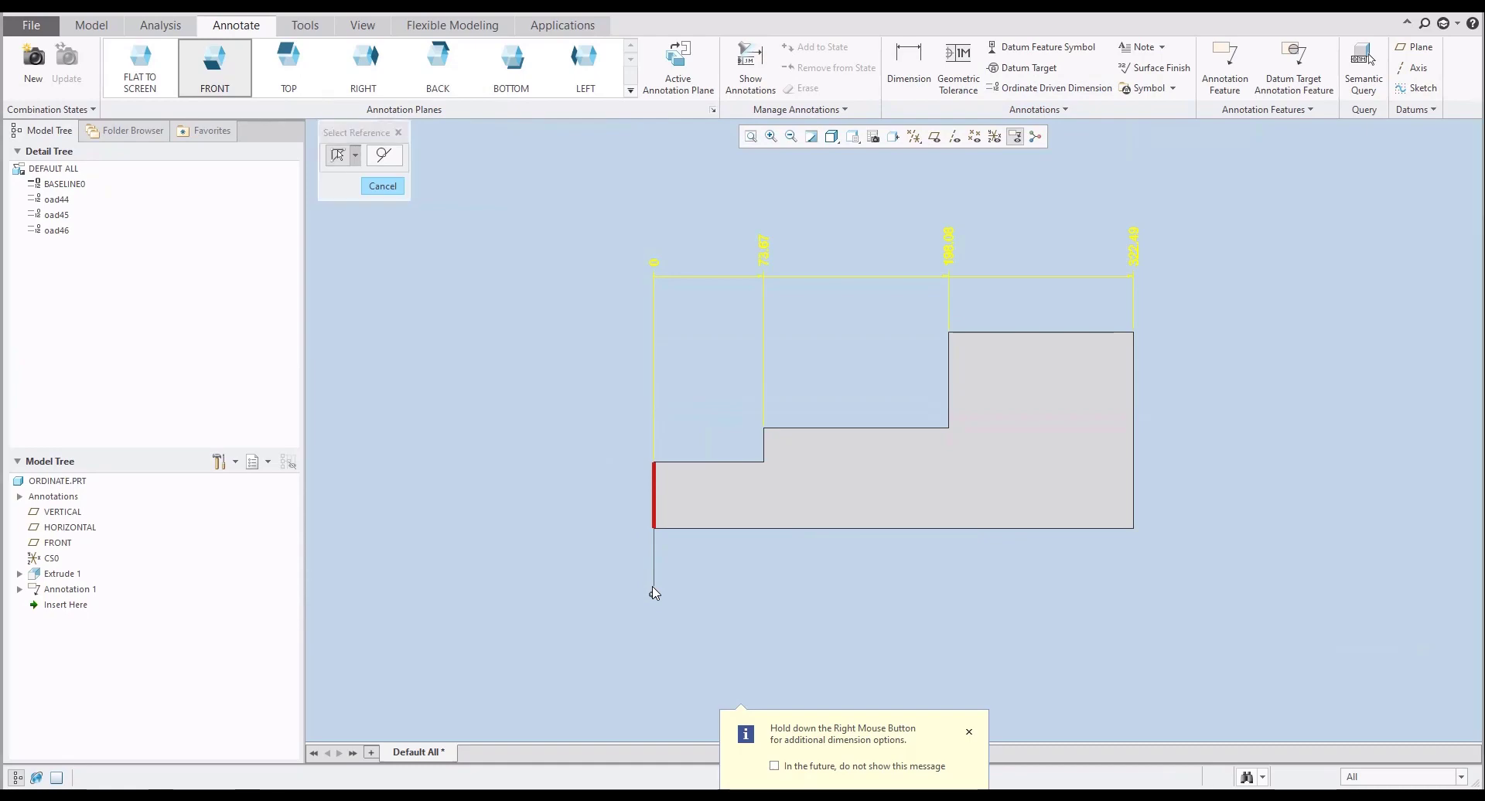
pyautogui.middleClick(654, 593)
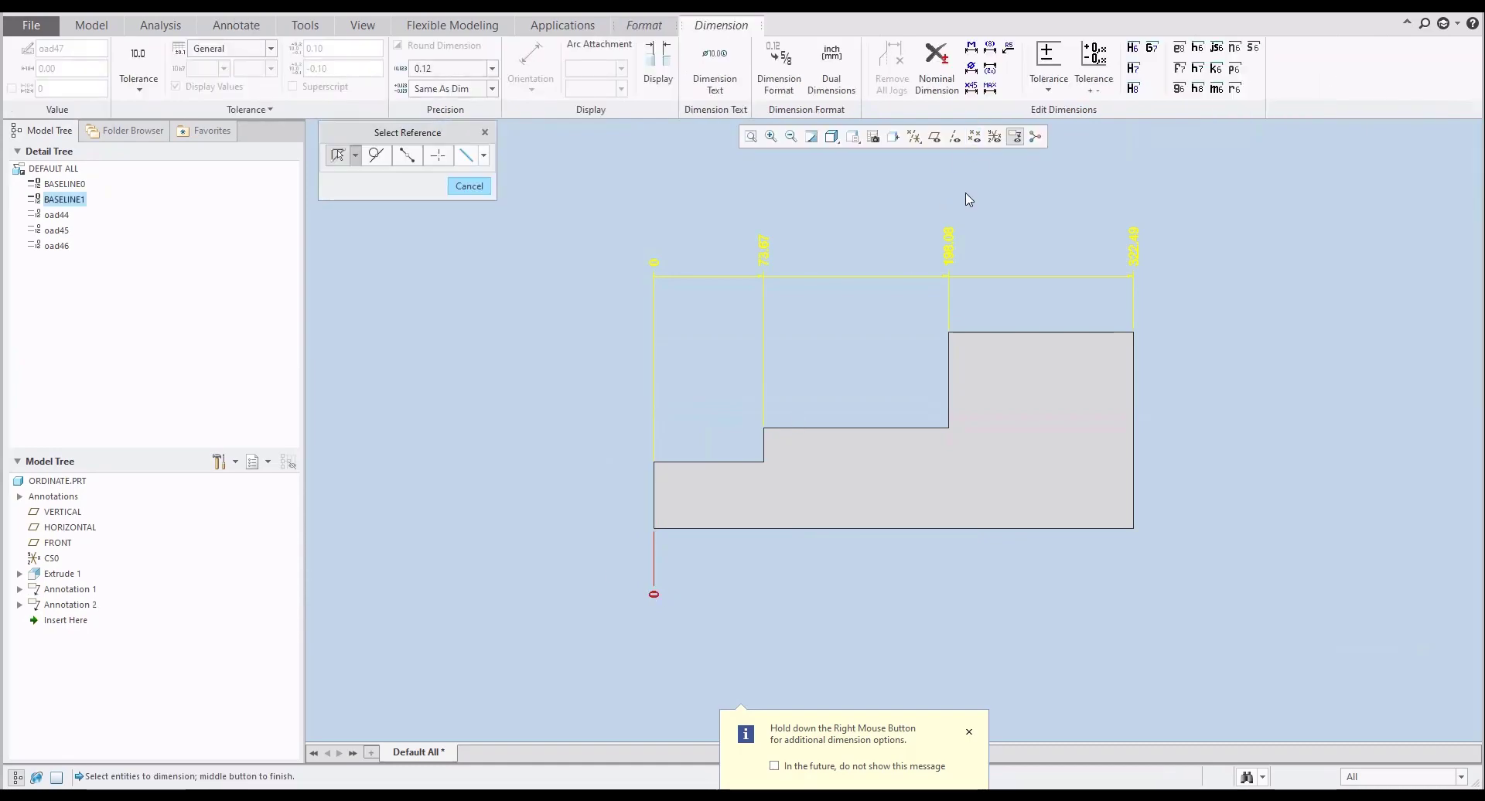
pyautogui.scroll(-1, 967, 195)
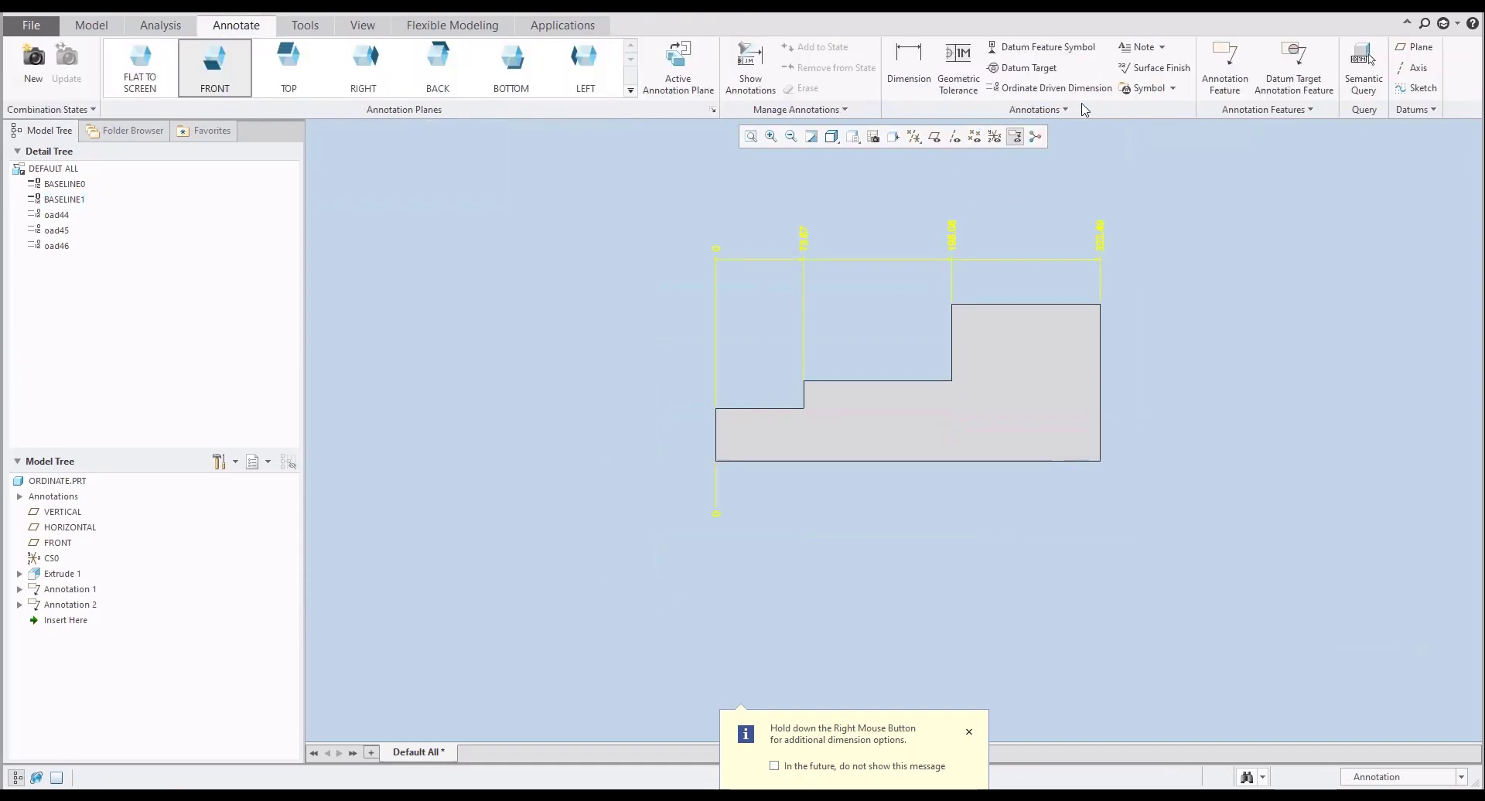
# - Add ordinate driven dimensions from the lower baseline to the two step edges and the rightmost vertical edge
pyautogui.click(714, 499)
pyautogui.click(805, 396)
pyautogui.middleClick(846, 404)
pyautogui.click(953, 356)
pyautogui.middleClick(1085, 348)
pyautogui.click(1100, 358)
pyautogui.middleClick(1044, 542)
pyautogui.middleClick(1017, 588)
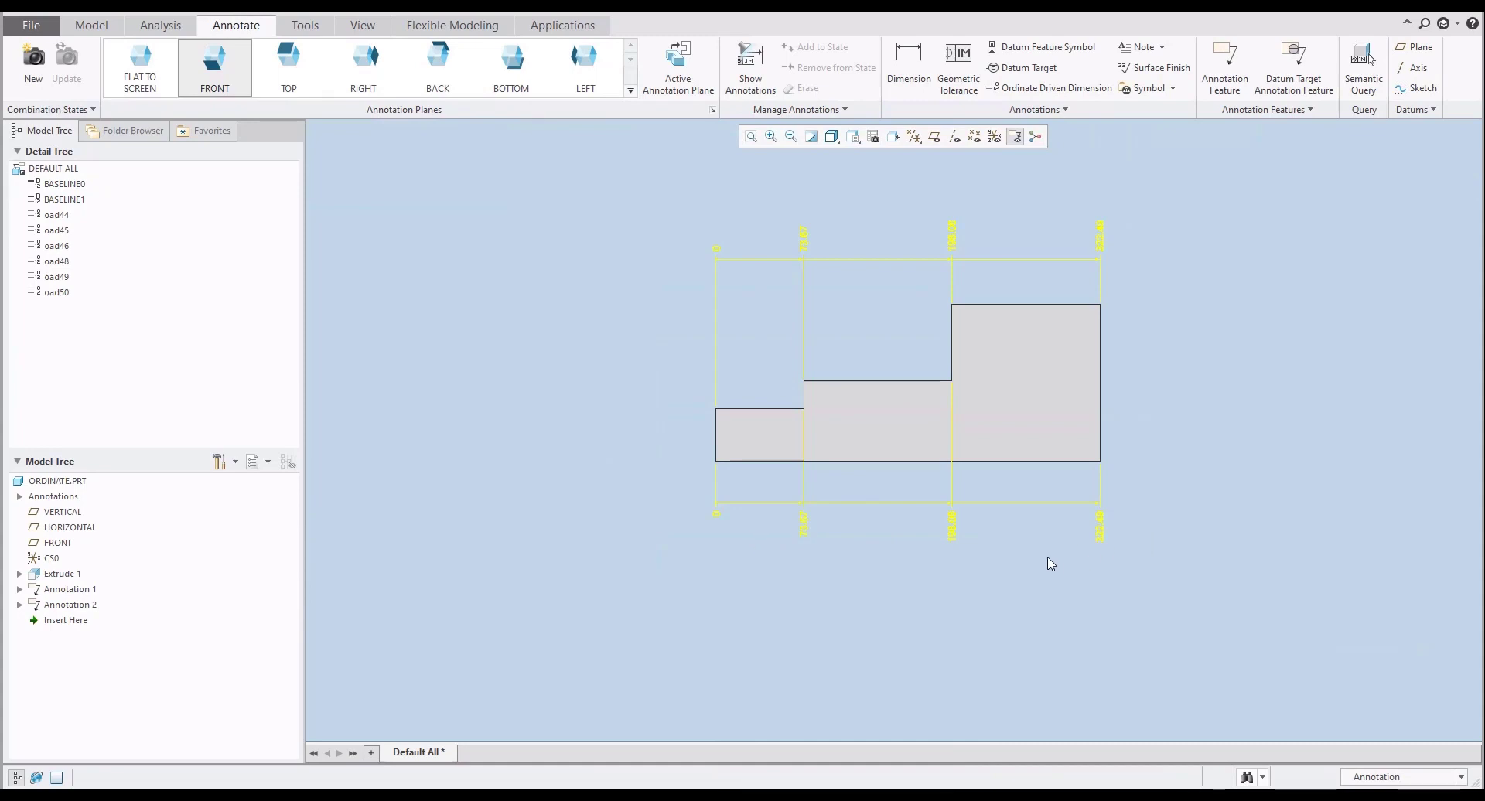
# - In the drawing ORDINATE.DRW, show all the model's ordinate dimensions on the stepped part's view
pyautogui.hotkey('ctrl', 'd')
pyautogui.moveTo(867, 441)
pyautogui.mouseDown(button='middle')
pyautogui.moveTo(902, 418)
pyautogui.moveTo(971, 421)
pyautogui.moveTo(884, 431)
pyautogui.mouseUp(button='middle')
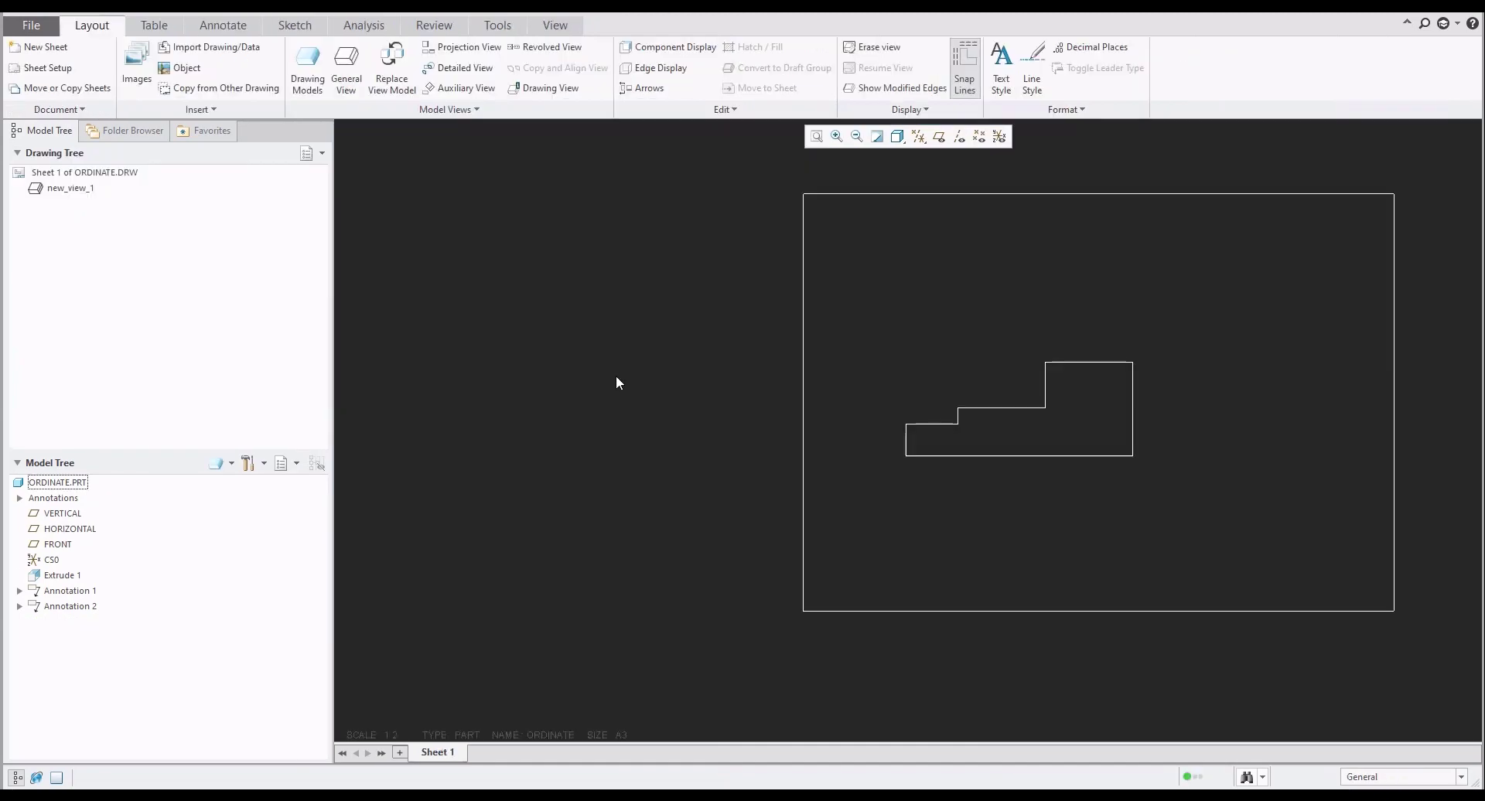
pyautogui.moveTo(673, 387); pyautogui.dragTo(627, 387, button='middle')
pyautogui.click(232, 26)
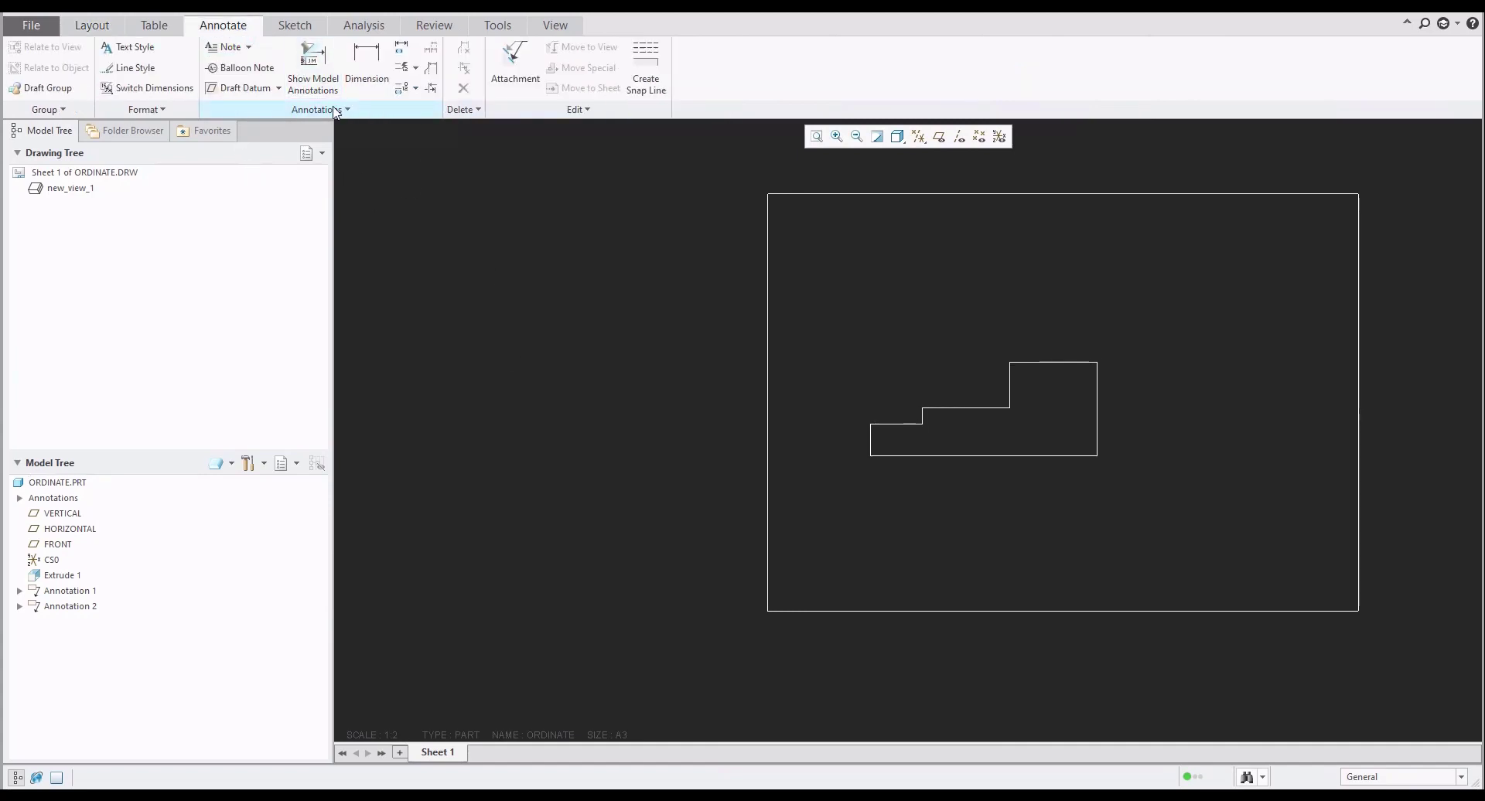
pyautogui.click(311, 91)
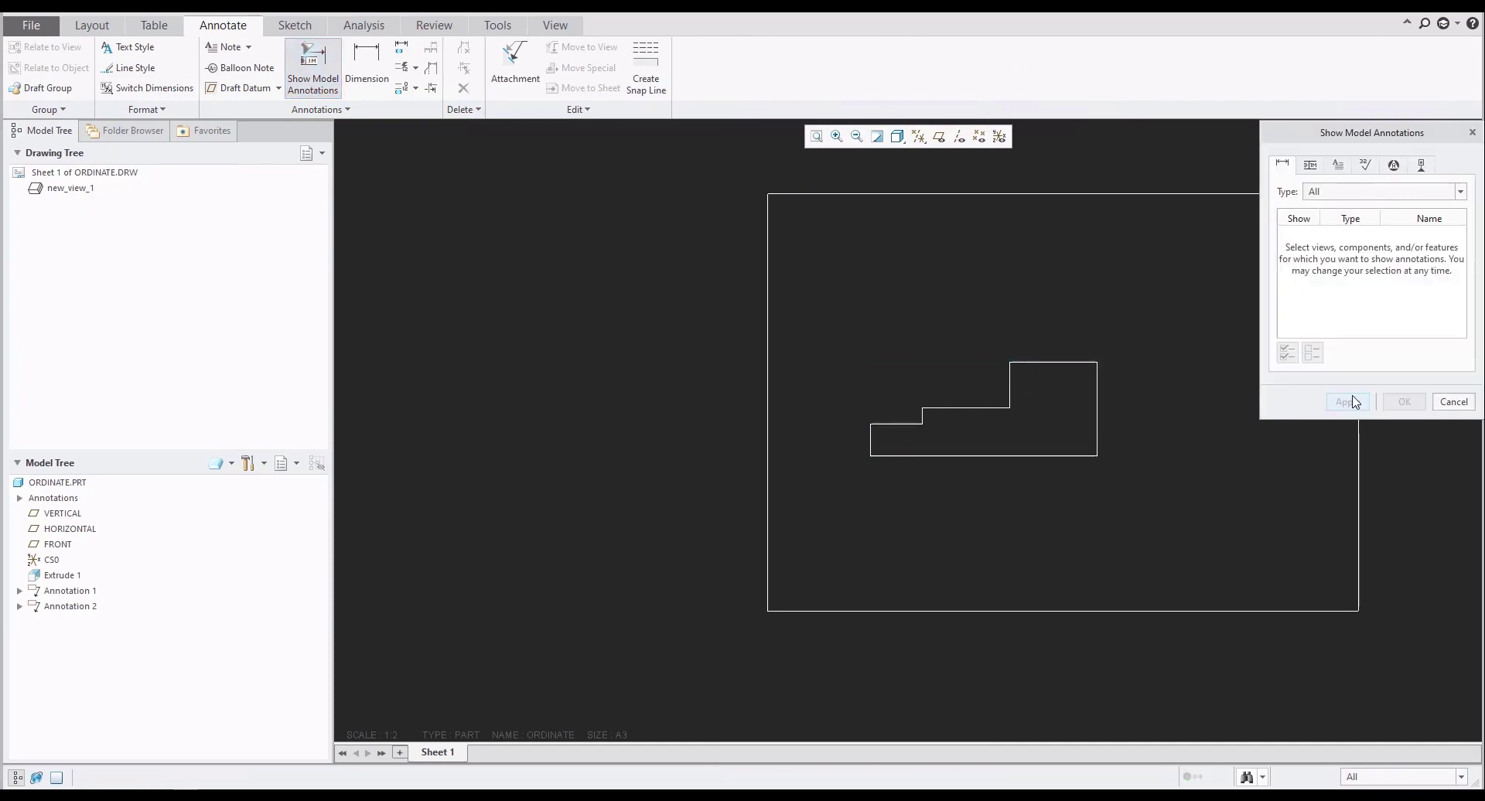
pyautogui.click(1338, 192)
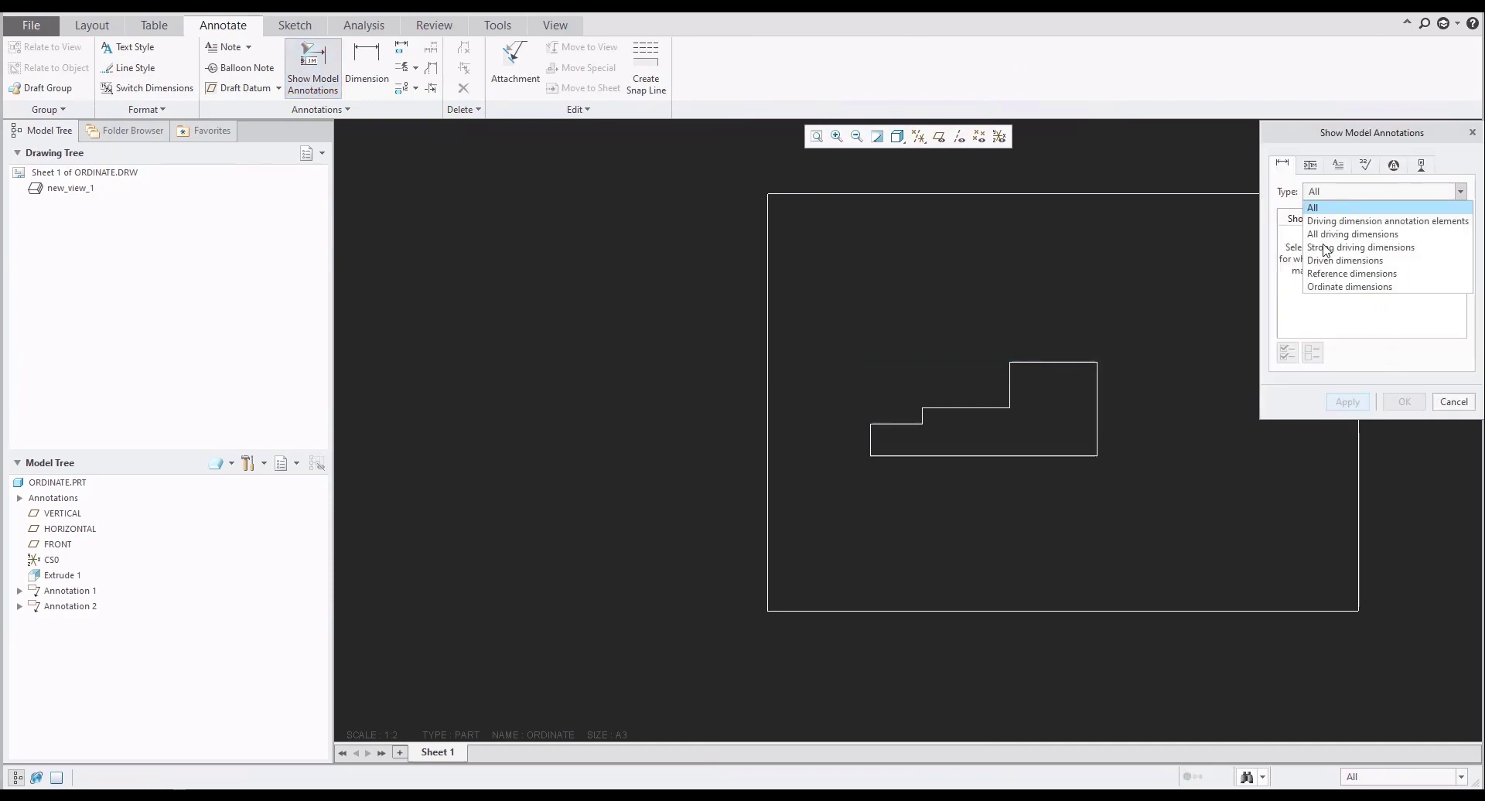
pyautogui.click(1320, 289)
pyautogui.click(999, 385)
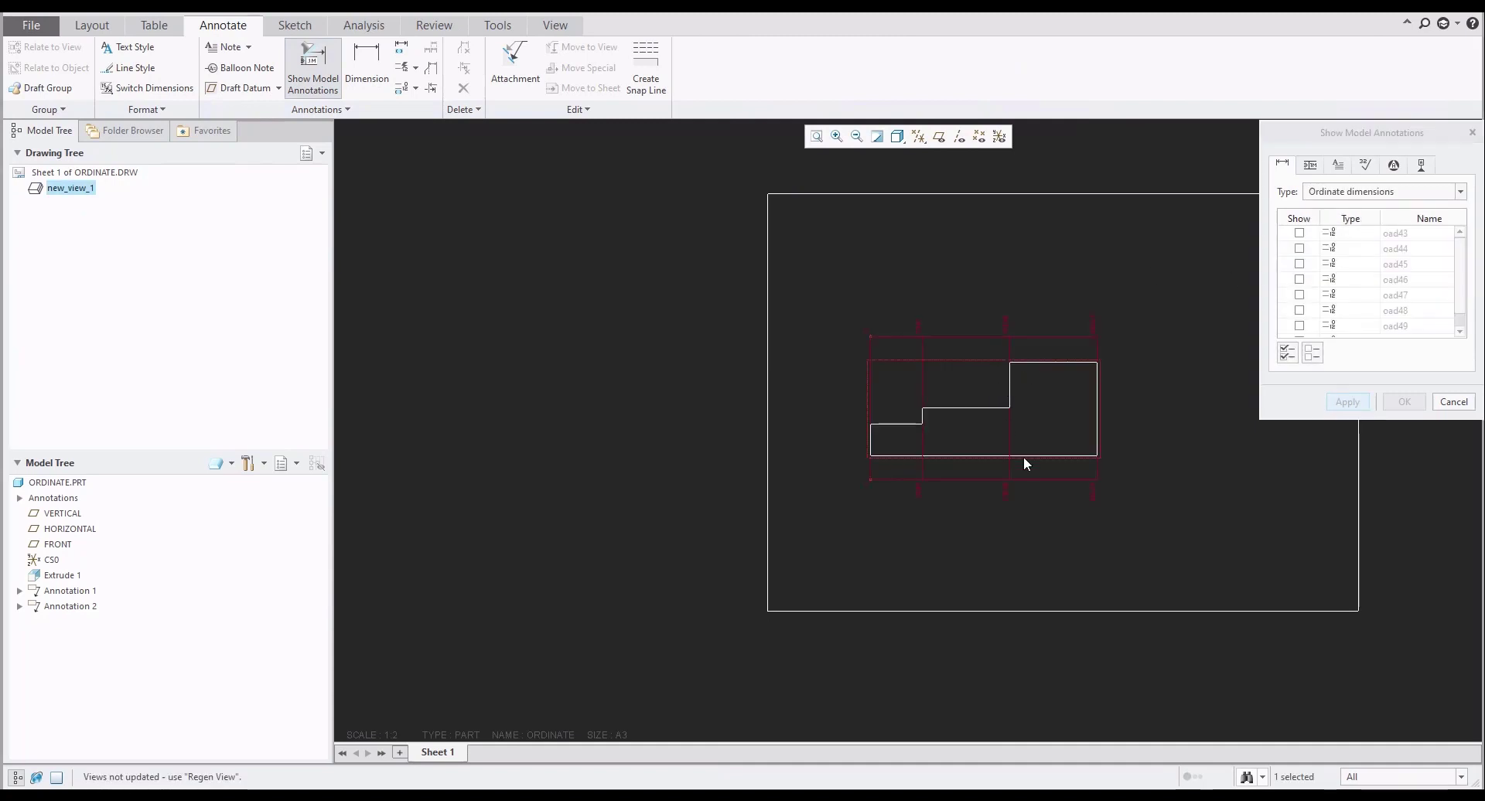
pyautogui.click(1288, 353)
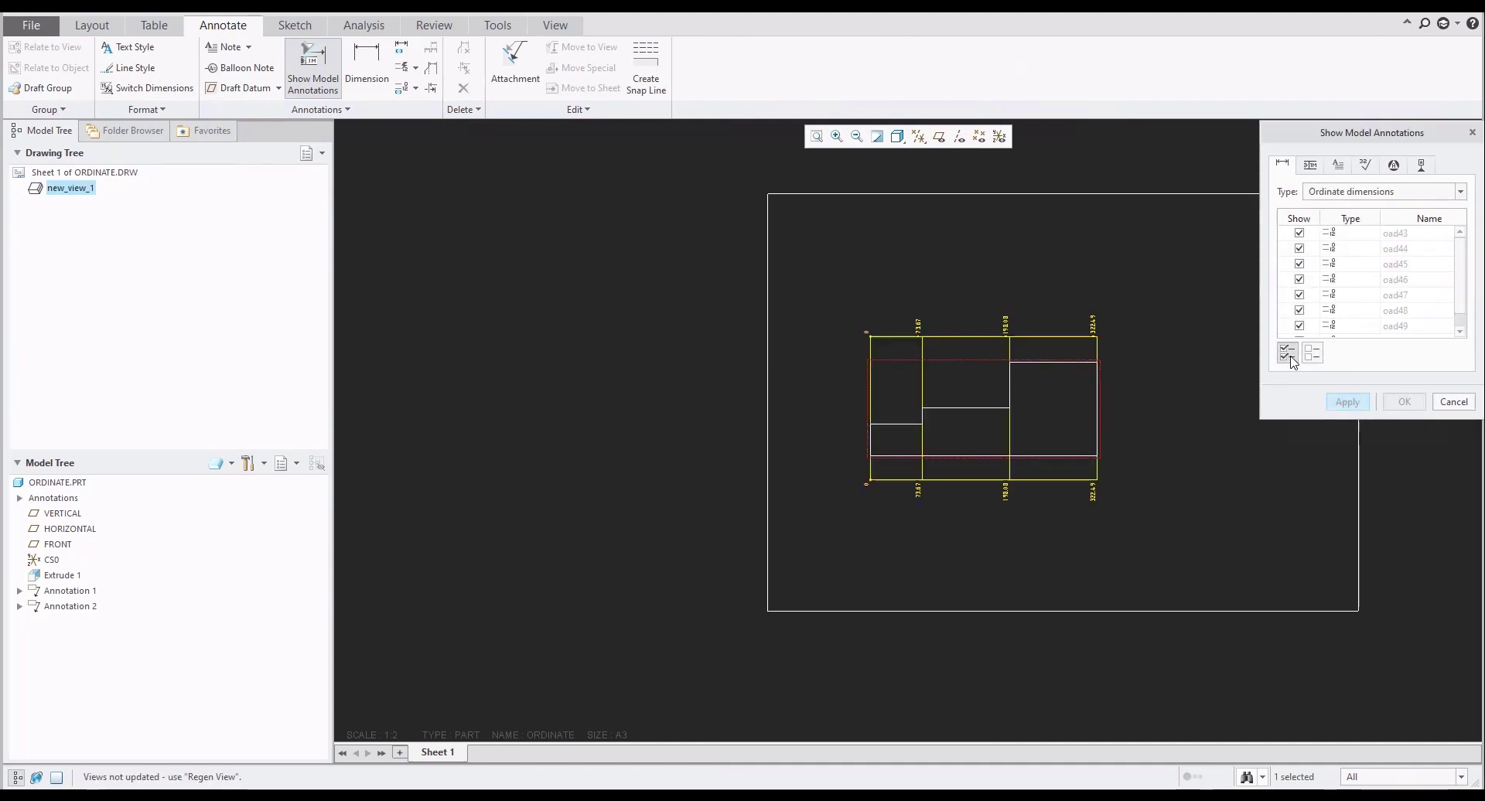
pyautogui.click(1405, 401)
pyautogui.click(1246, 462)
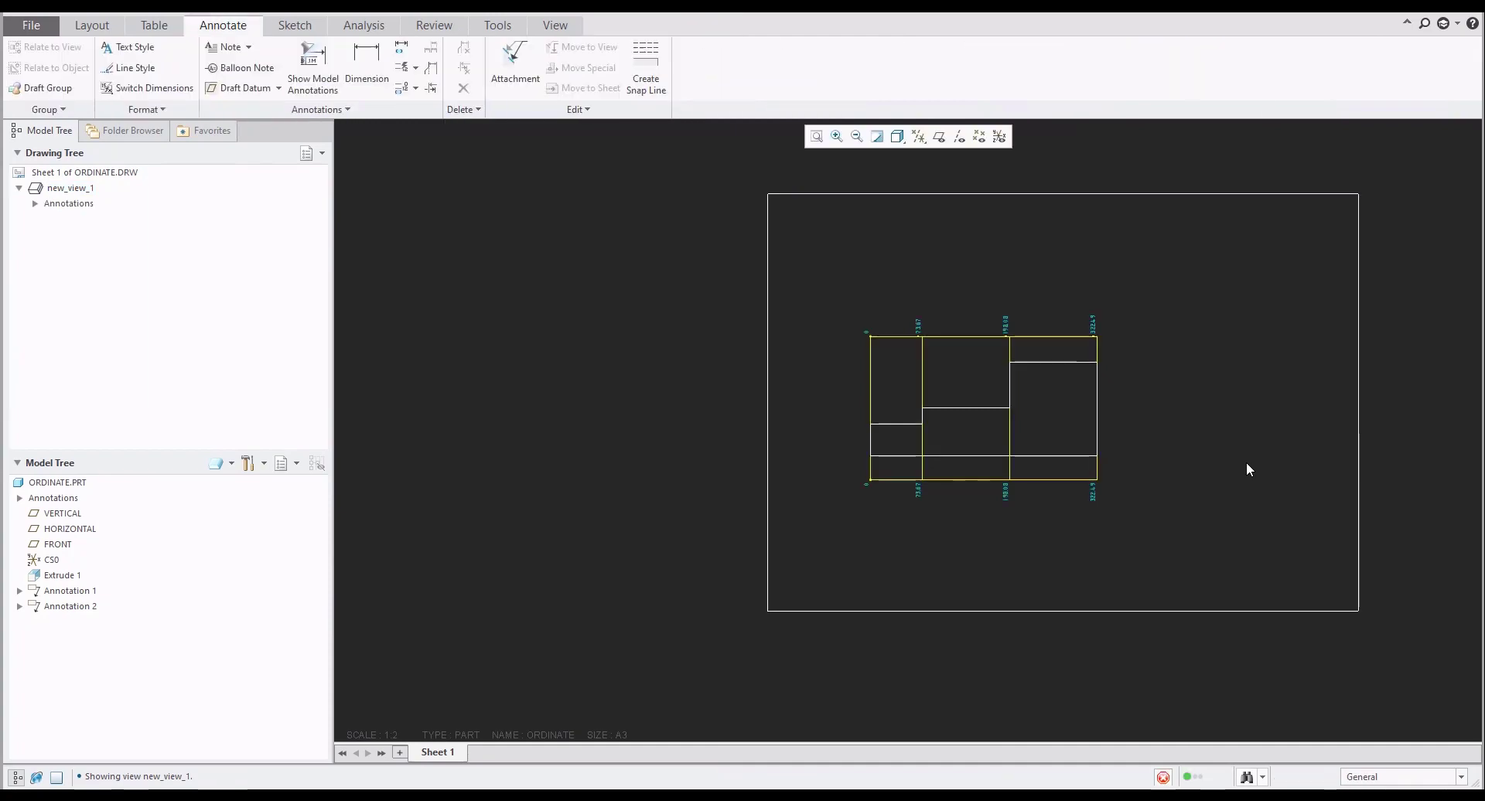
pyautogui.scroll(1, 1162, 402)
pyautogui.scroll(1, 1162, 402)
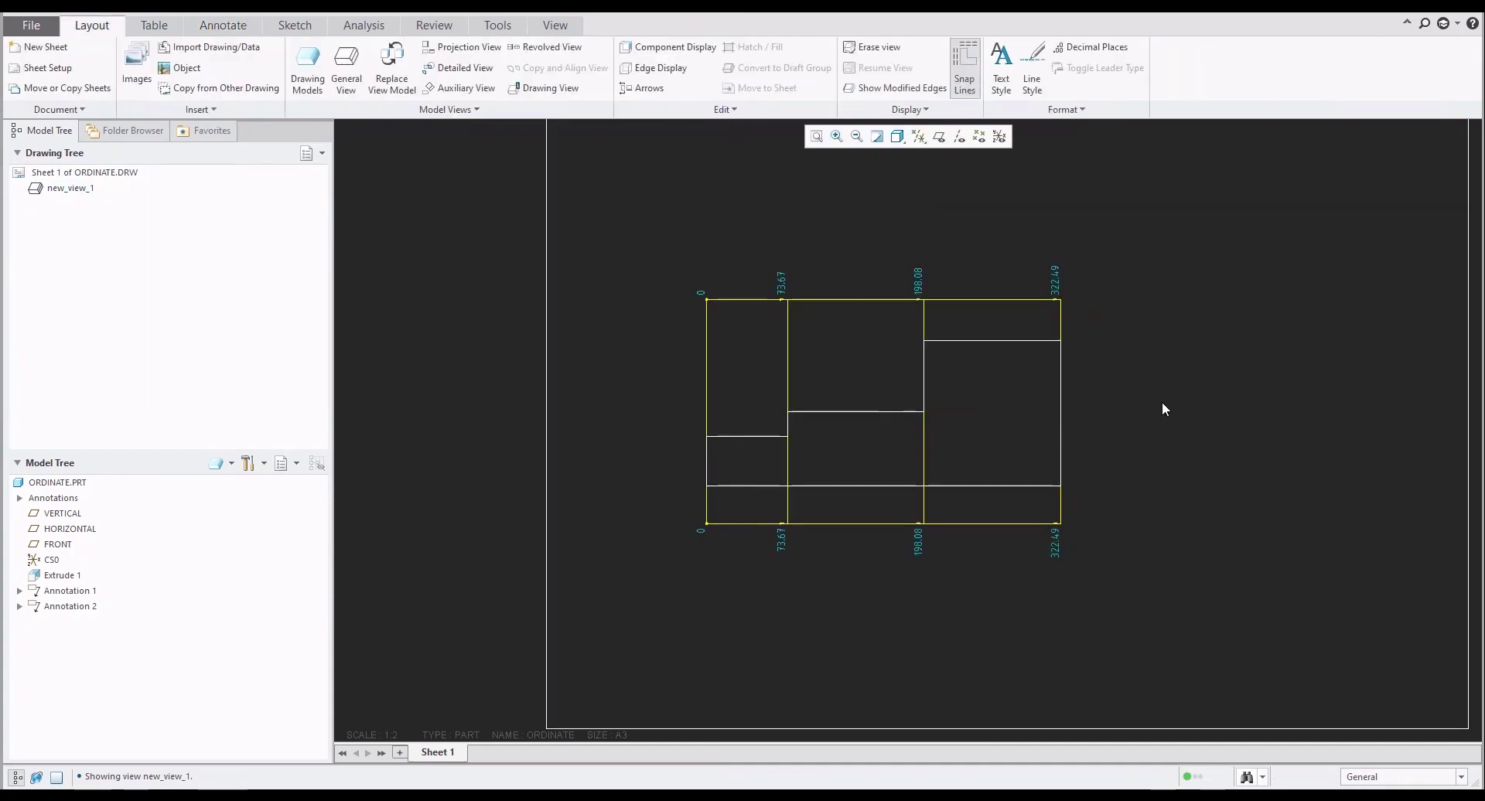
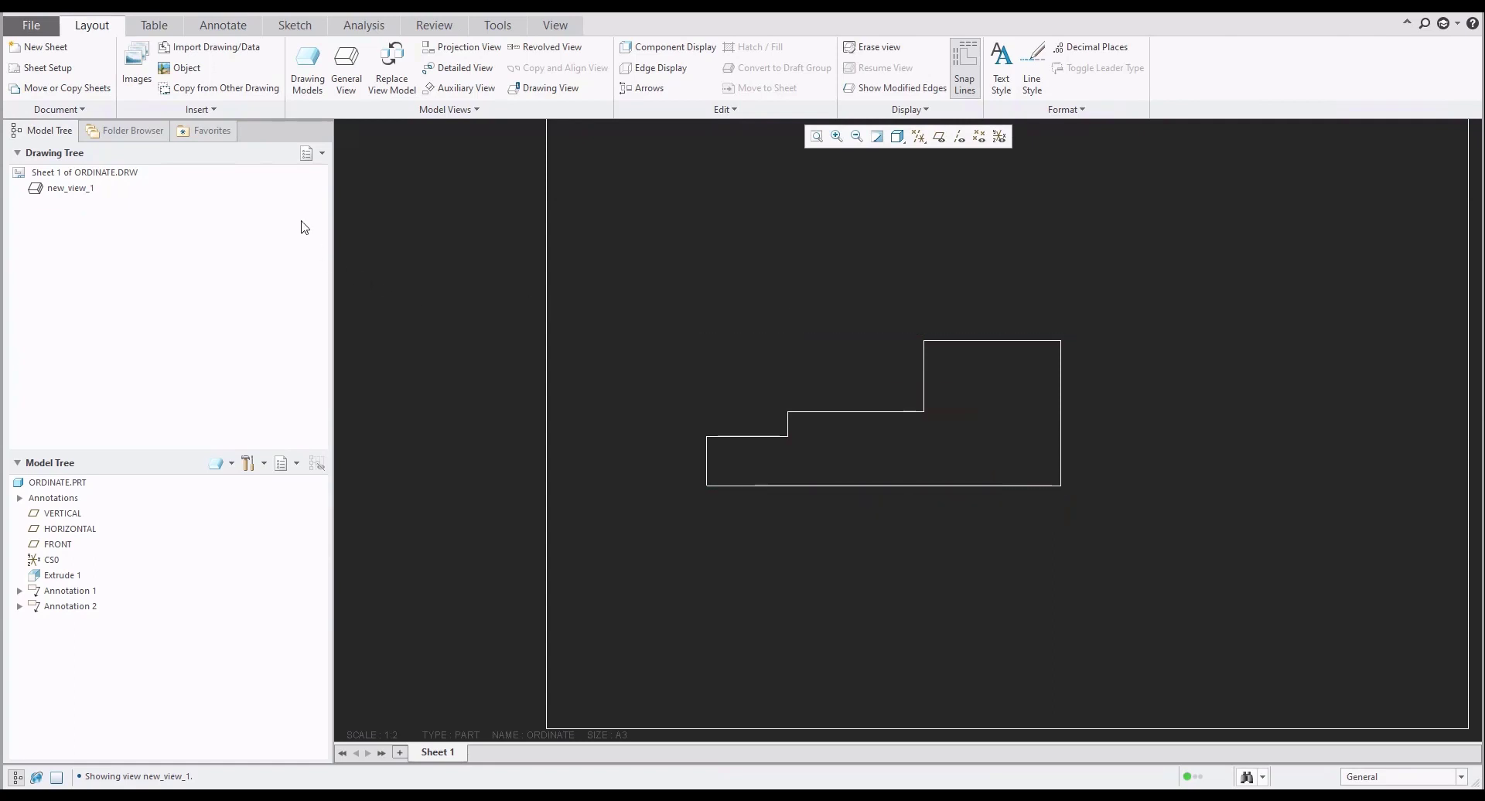
# - Create ordinate dimensions from the view's leftmost vertical edge to the other three vertical edges, placed above the part
pyautogui.click(223, 25)
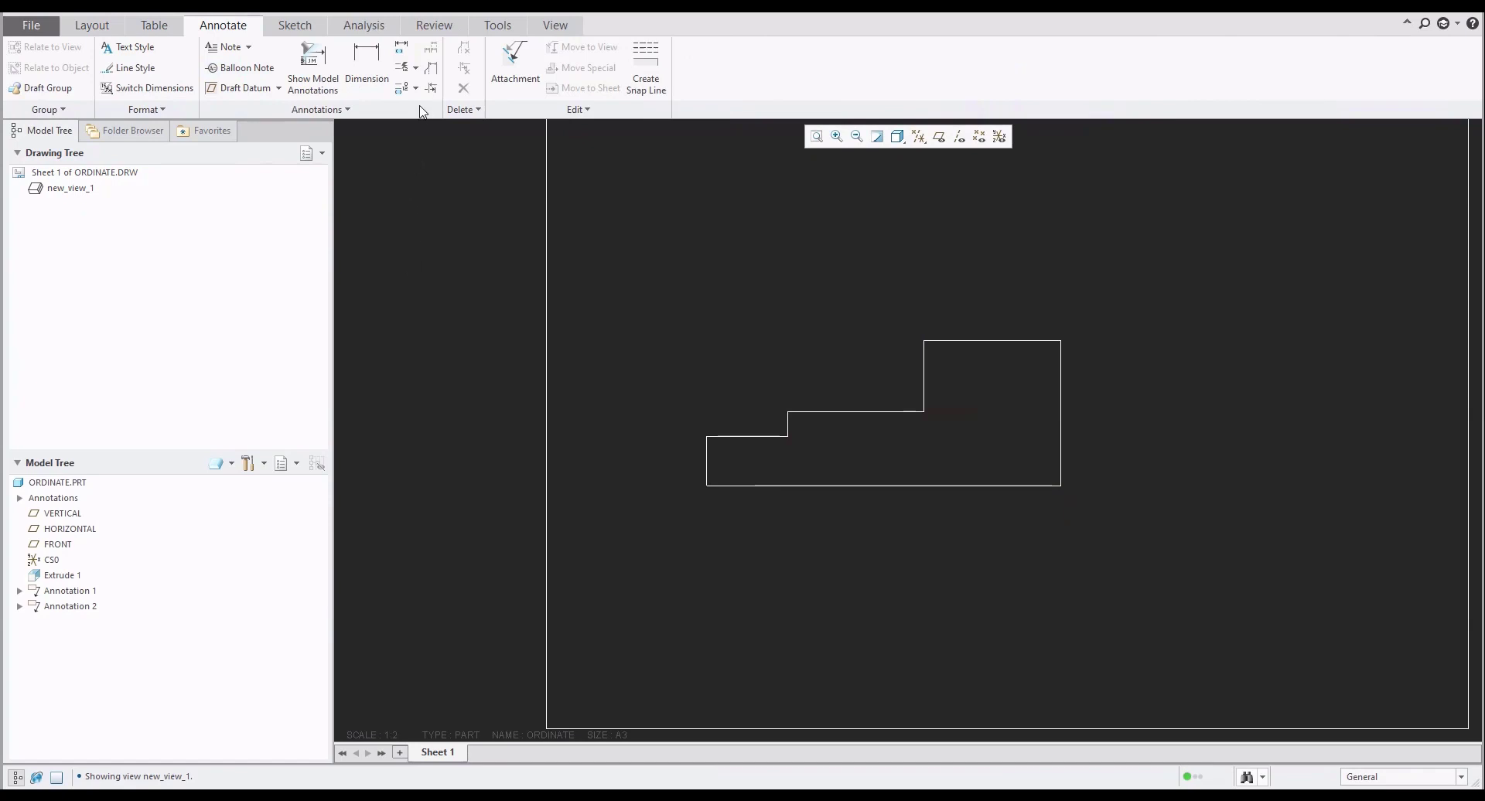
pyautogui.click(415, 67)
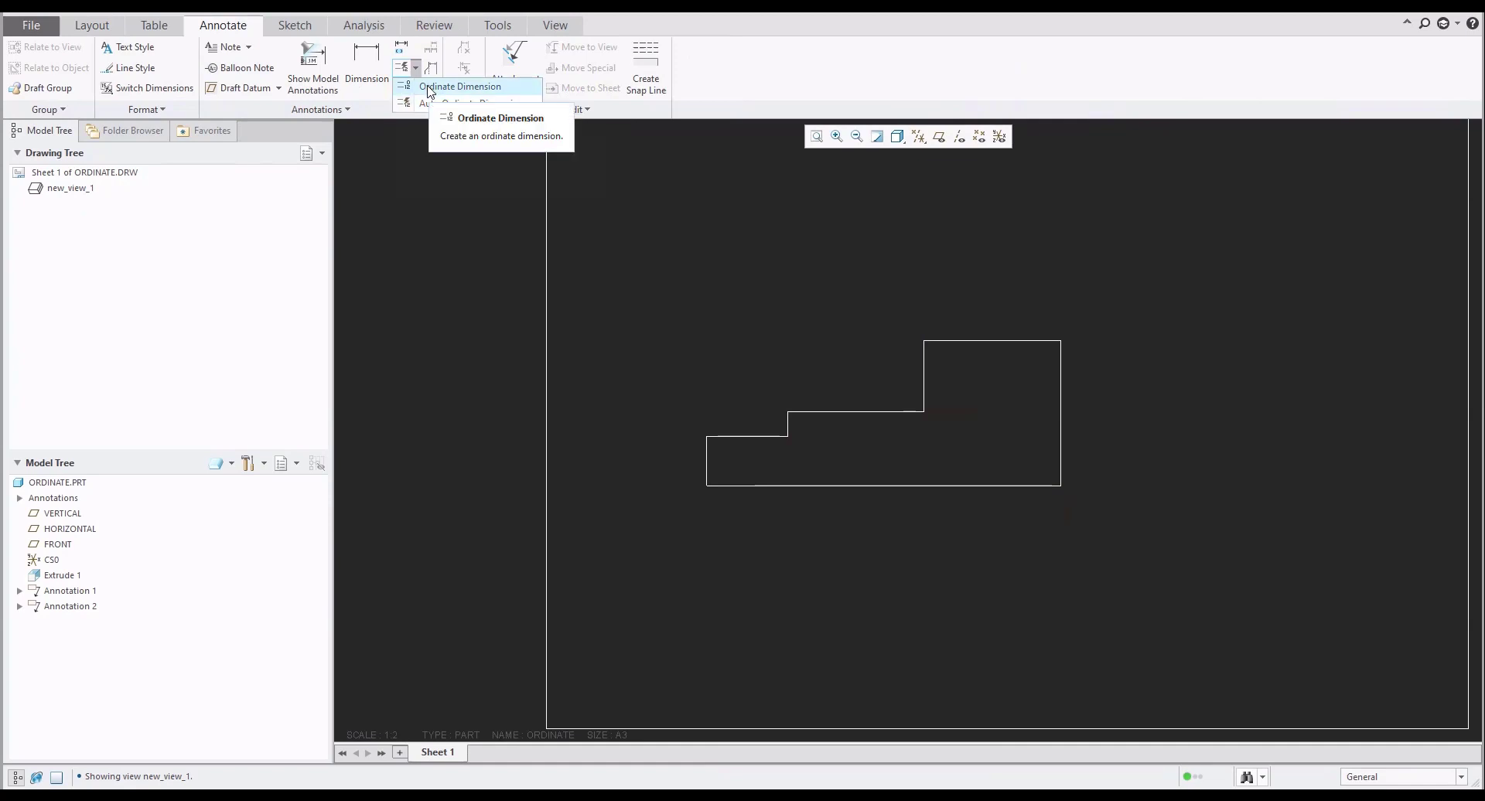
pyautogui.click(430, 86)
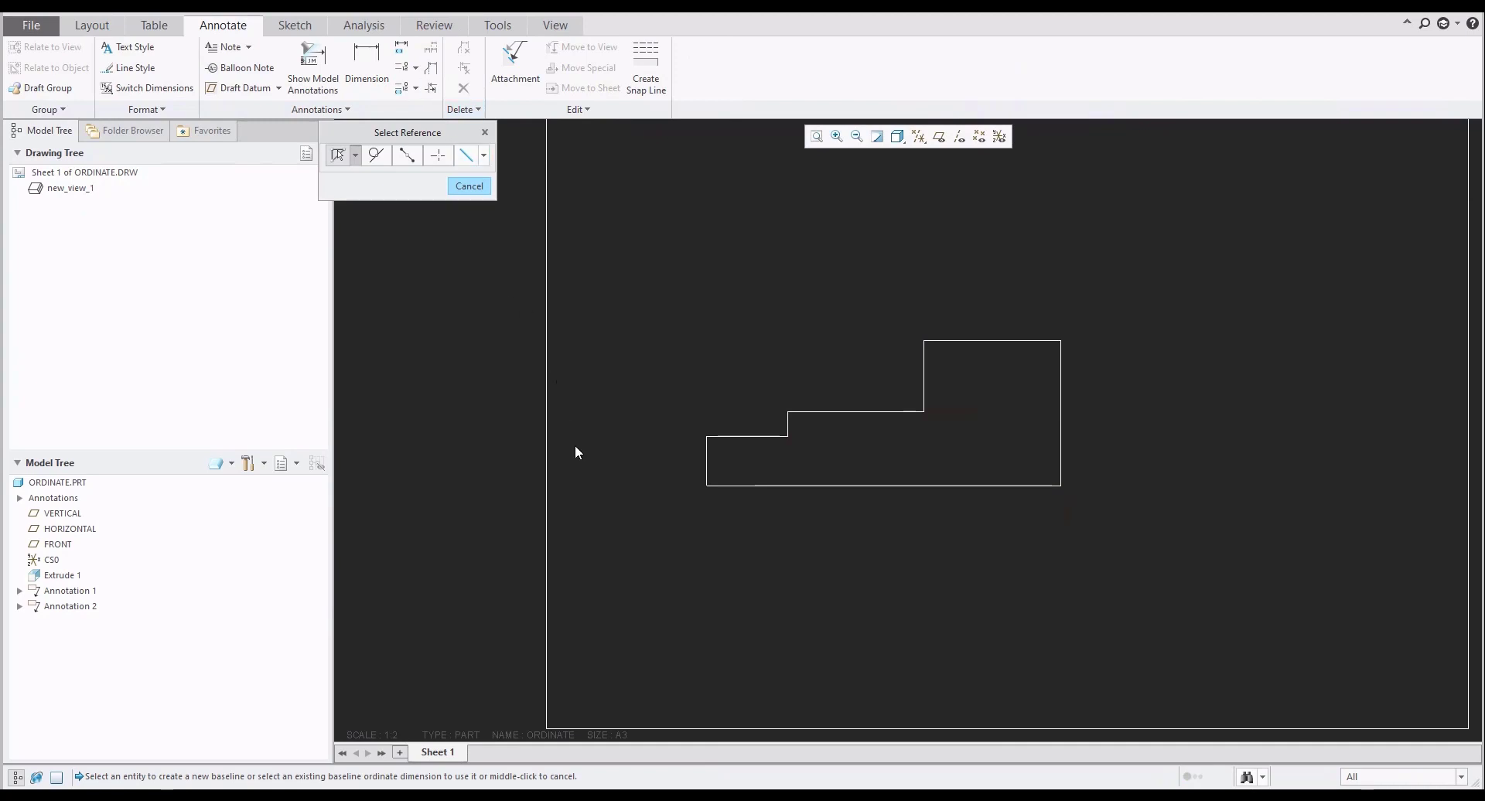
pyautogui.click(707, 459)
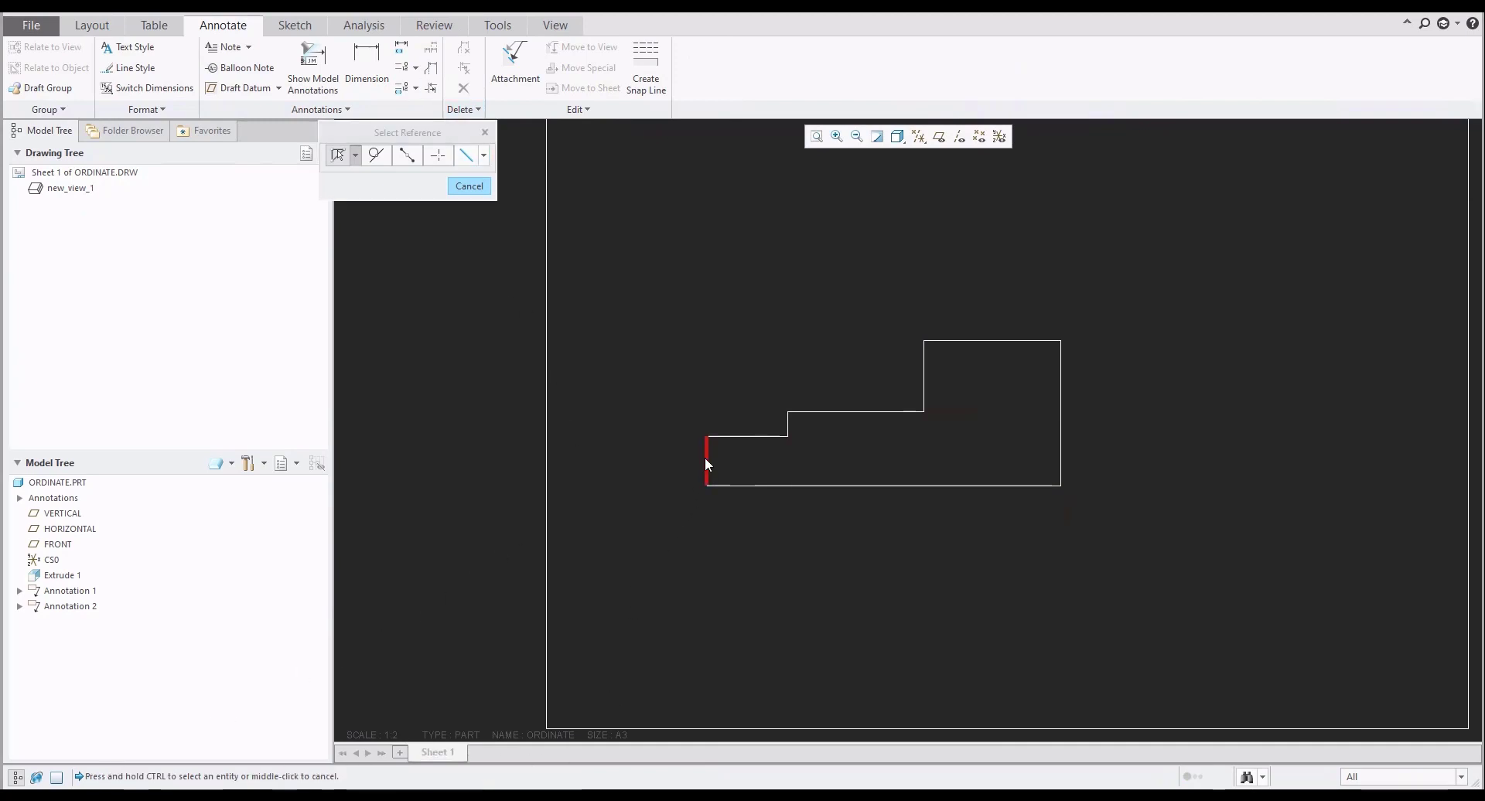
pyautogui.keyDown('ctrl'); pyautogui.click(788, 424); pyautogui.keyUp('ctrl')
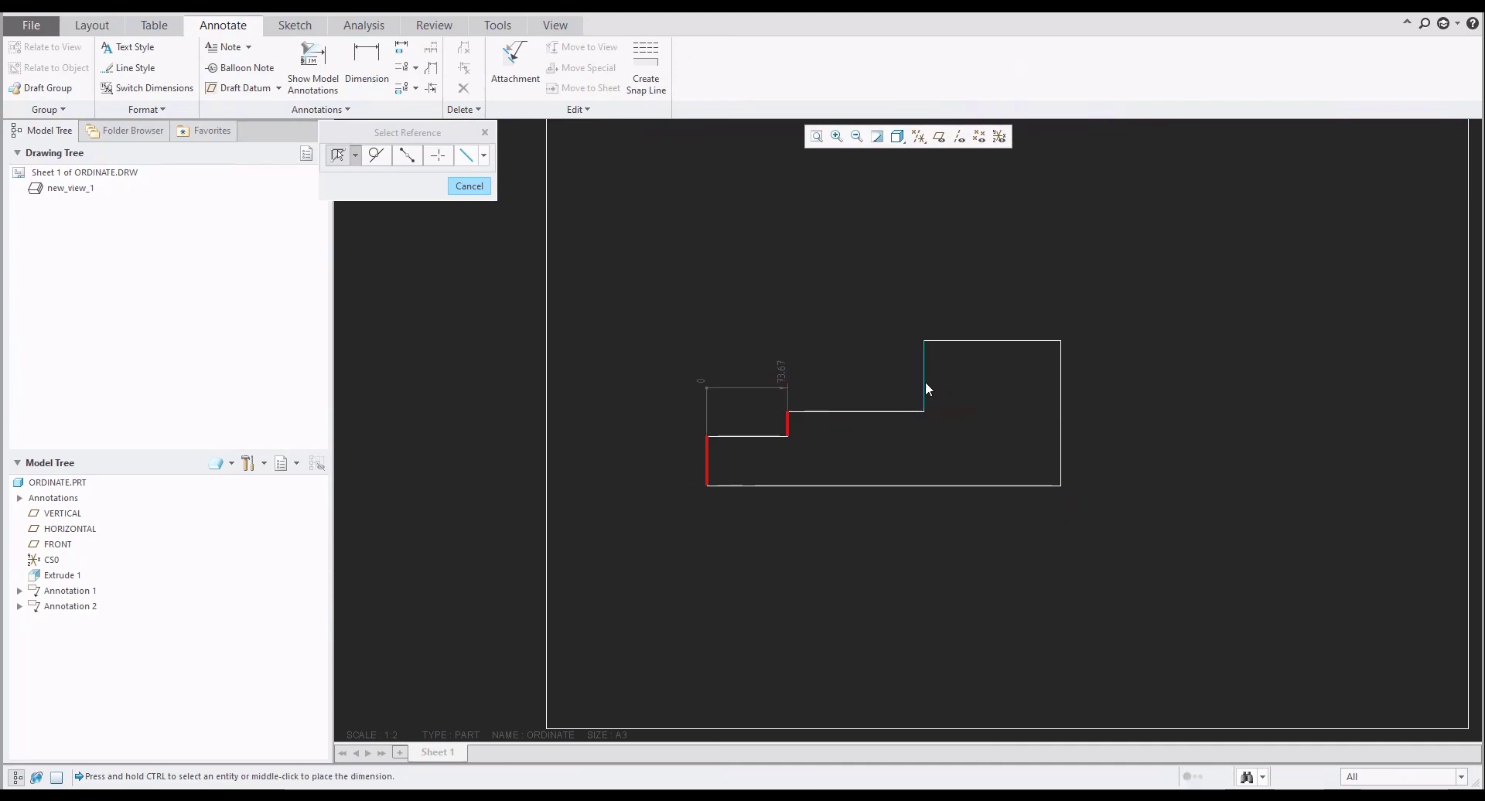
pyautogui.keyDown('ctrl'); pyautogui.click(925, 382); pyautogui.keyUp('ctrl')
pyautogui.keyDown('ctrl'); pyautogui.click(1060, 388); pyautogui.keyUp('ctrl')
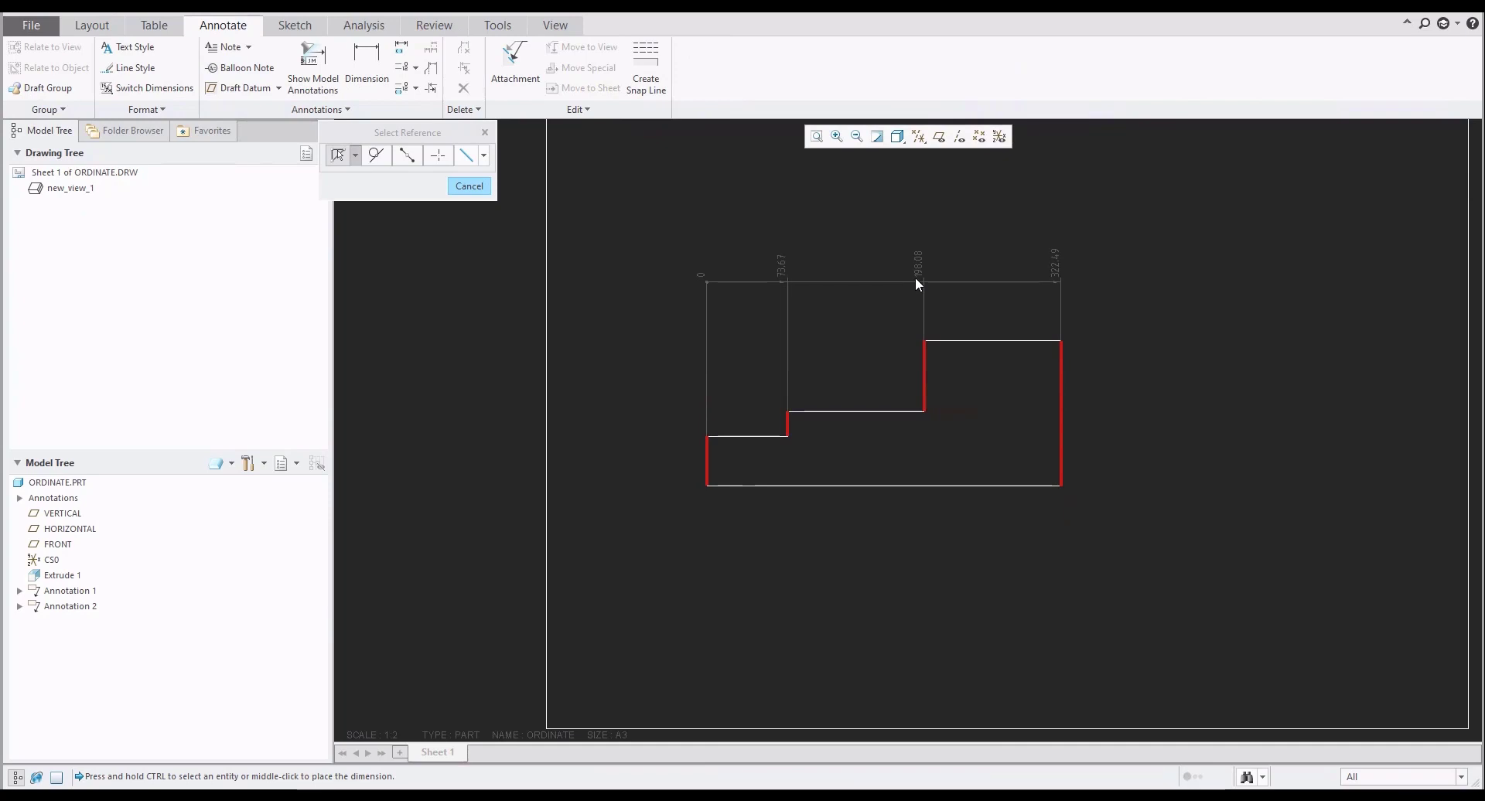
pyautogui.middleClick(915, 280)
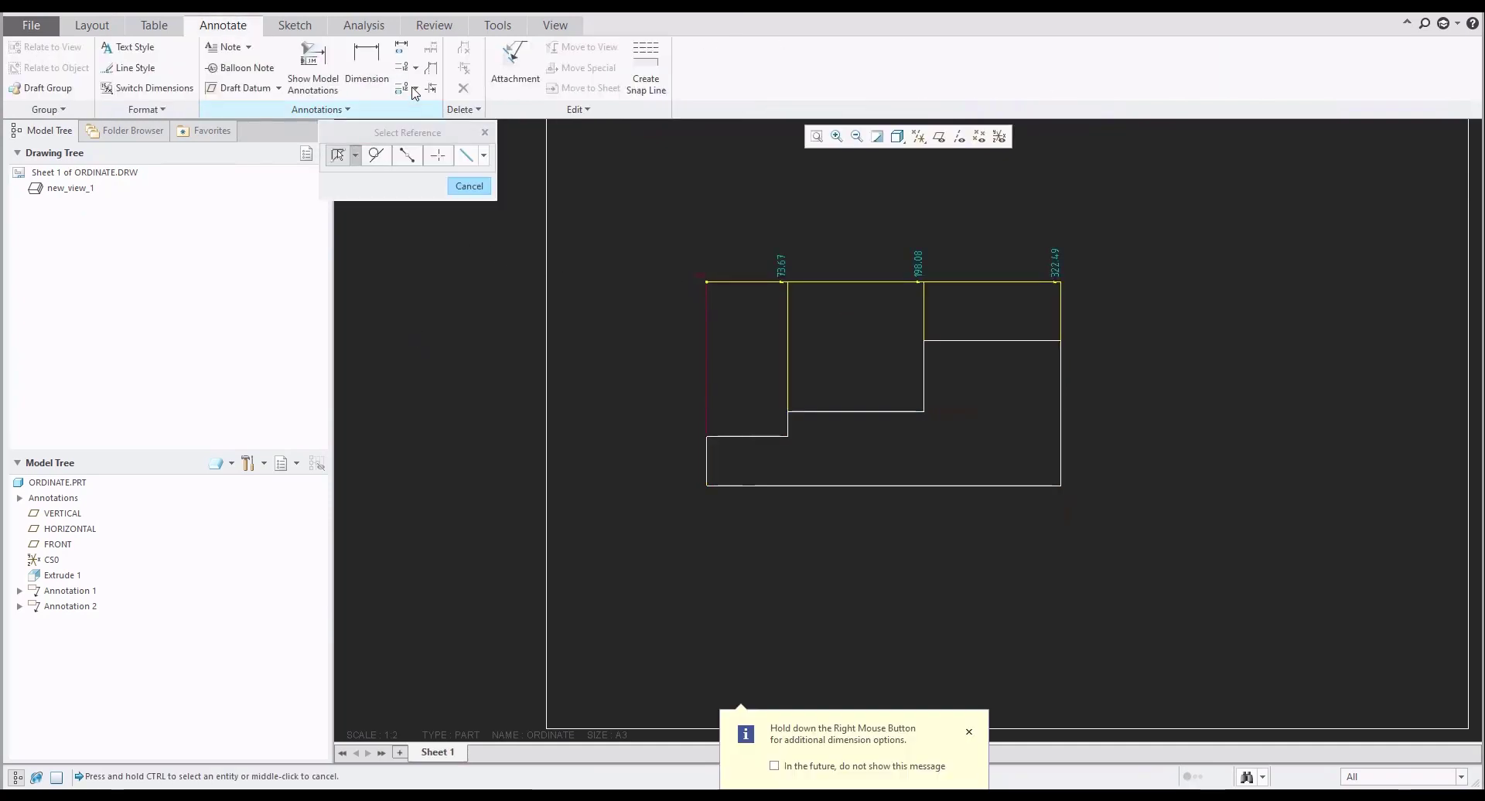
# - Create ordinate dimensions from the bottom edge to the three upper horizontal edges, placed left of the part, and suppress the dimension-options tip
pyautogui.click(415, 68)
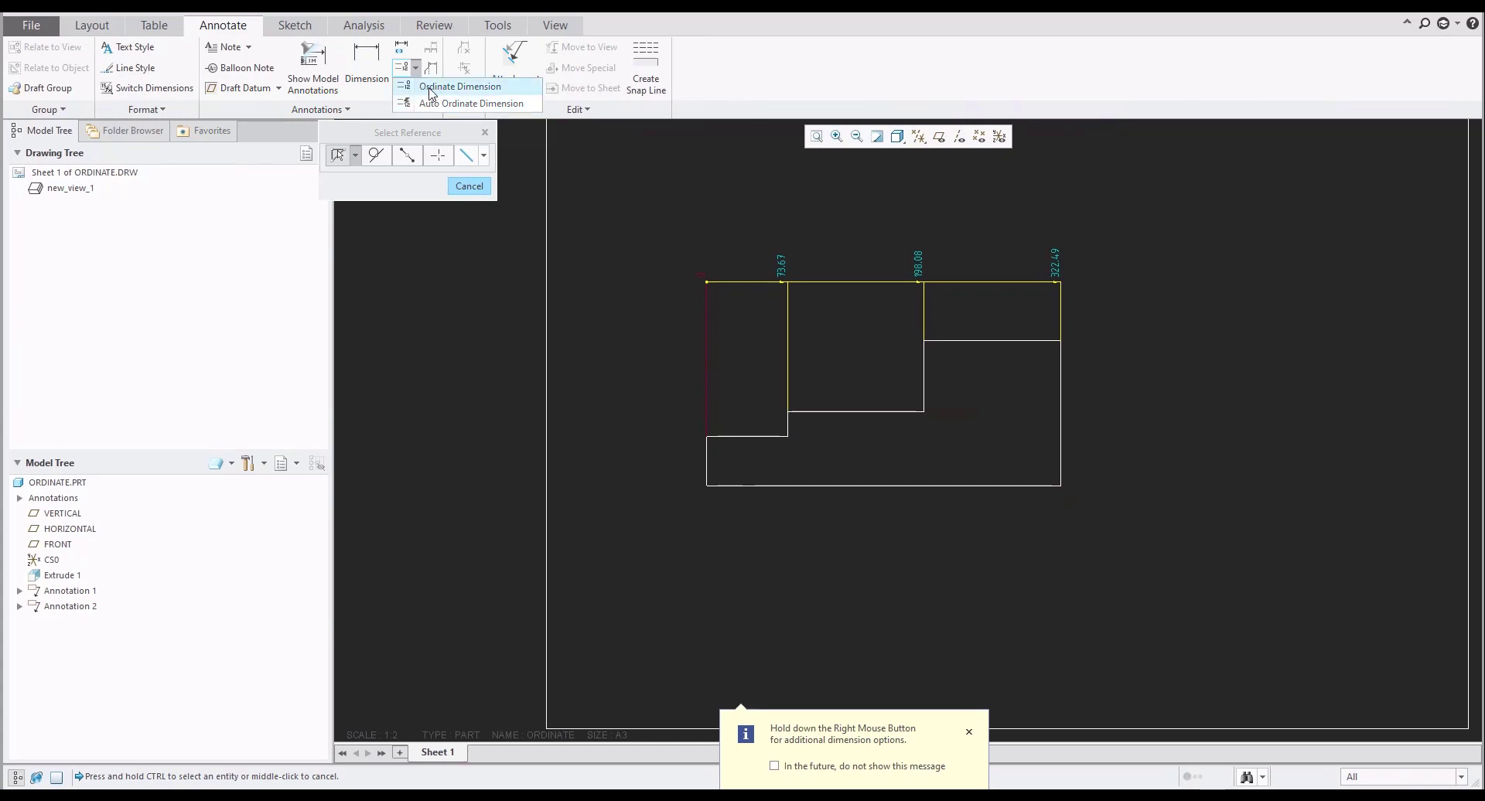
pyautogui.click(432, 88)
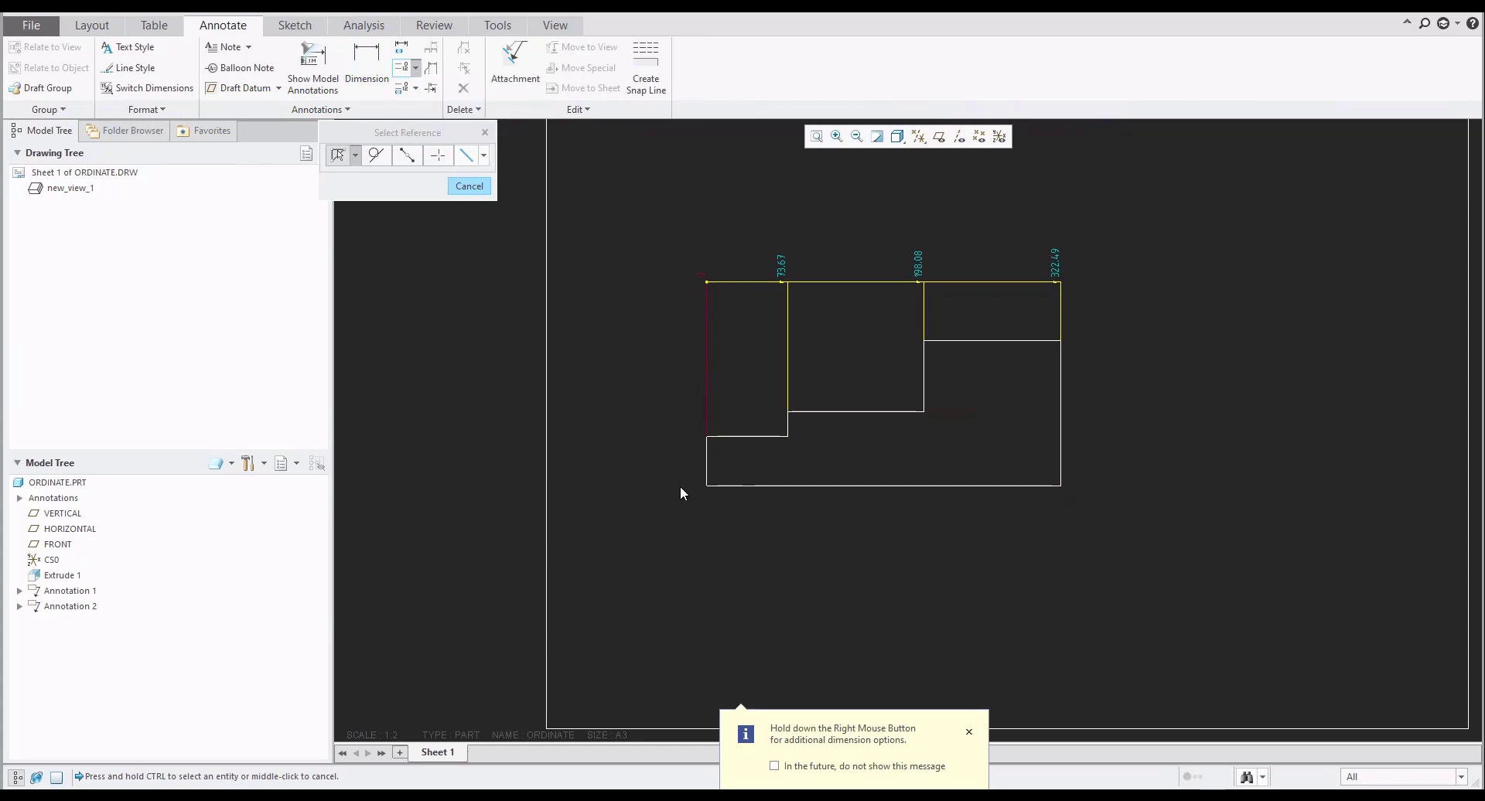
pyautogui.click(725, 485)
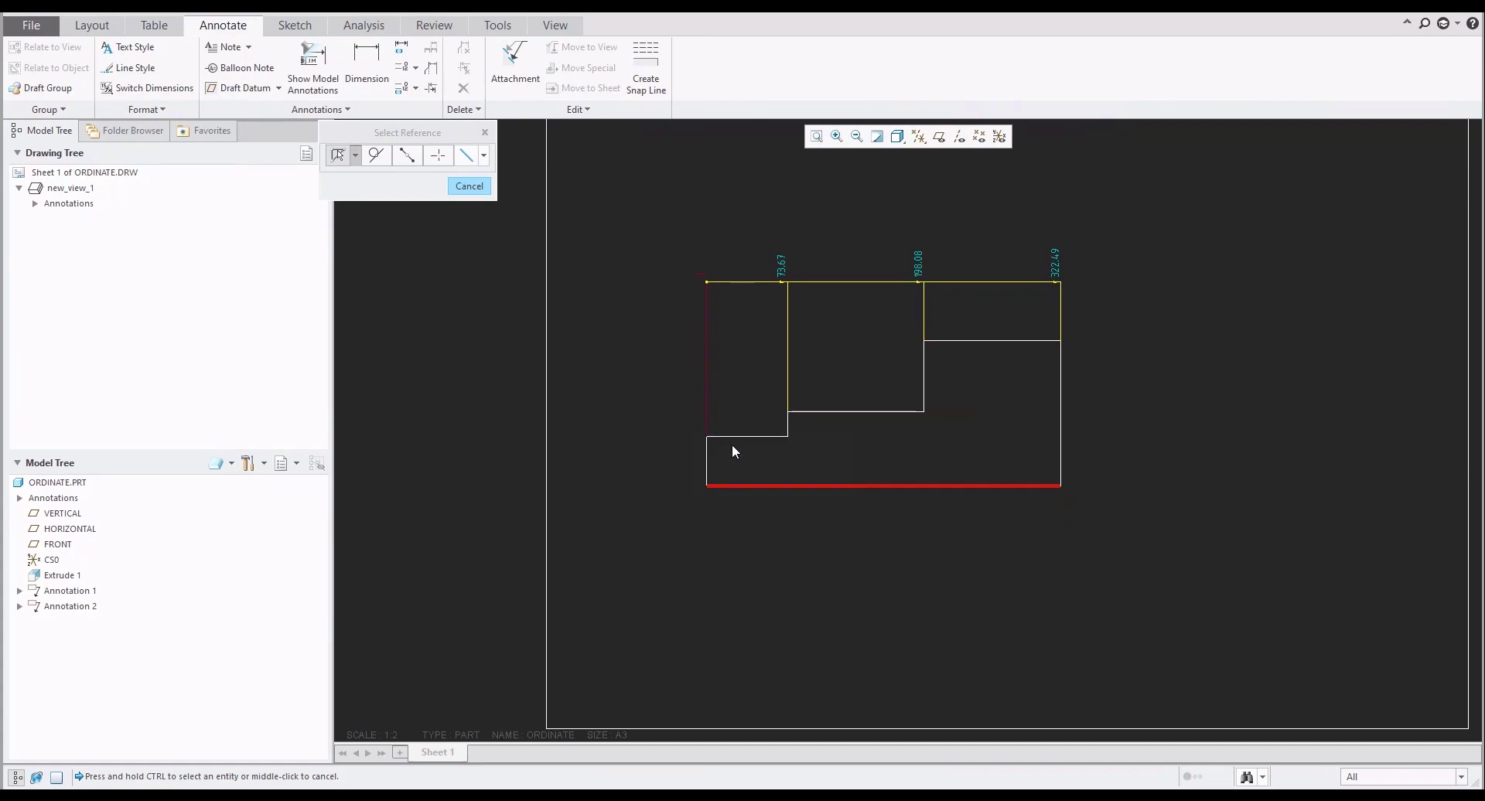
pyautogui.keyDown('ctrl'); pyautogui.click(734, 438); pyautogui.keyUp('ctrl')
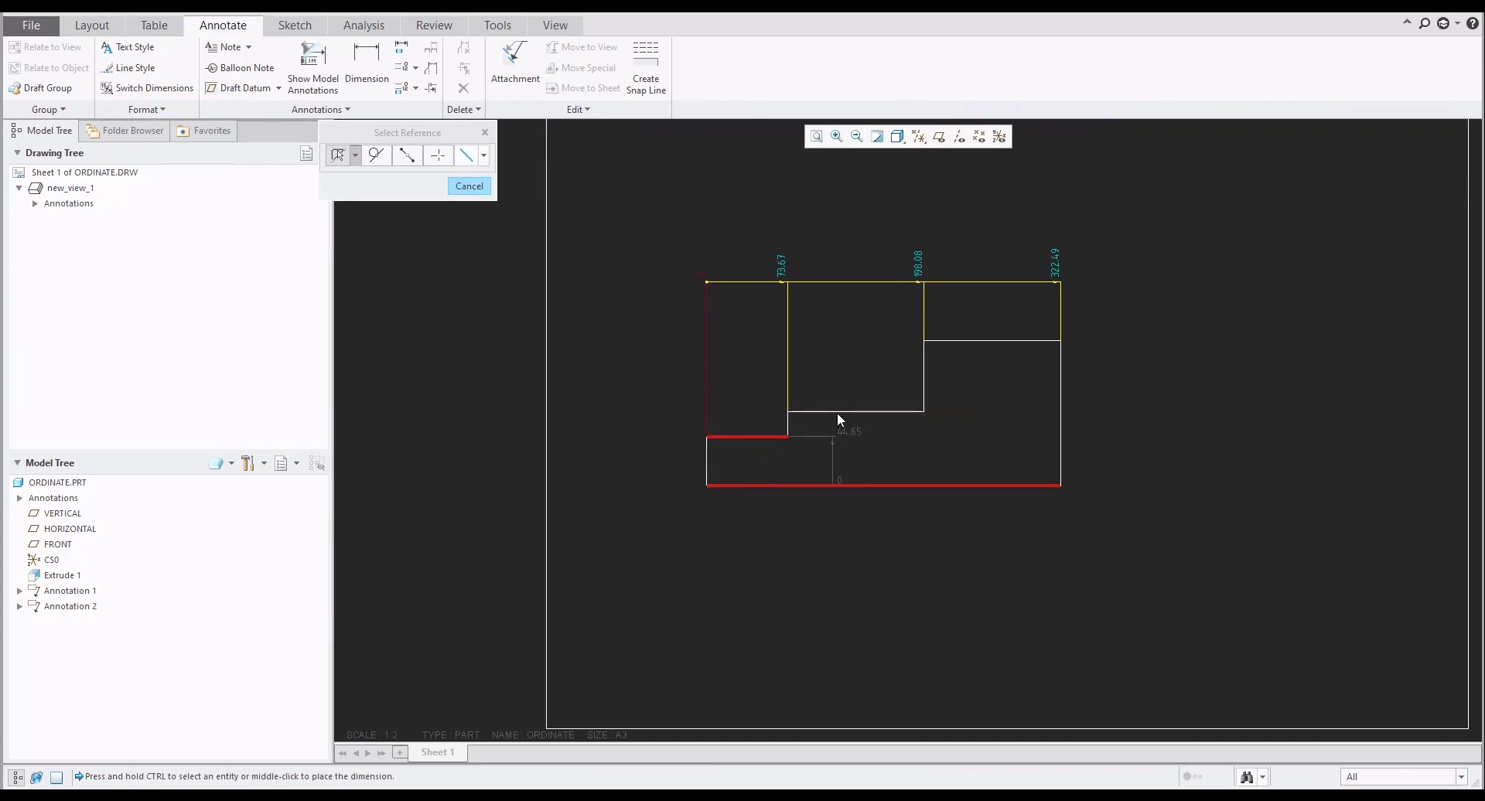
pyautogui.keyDown('ctrl'); pyautogui.click(837, 411); pyautogui.keyUp('ctrl')
pyautogui.keyDown('ctrl'); pyautogui.click(958, 341); pyautogui.keyUp('ctrl')
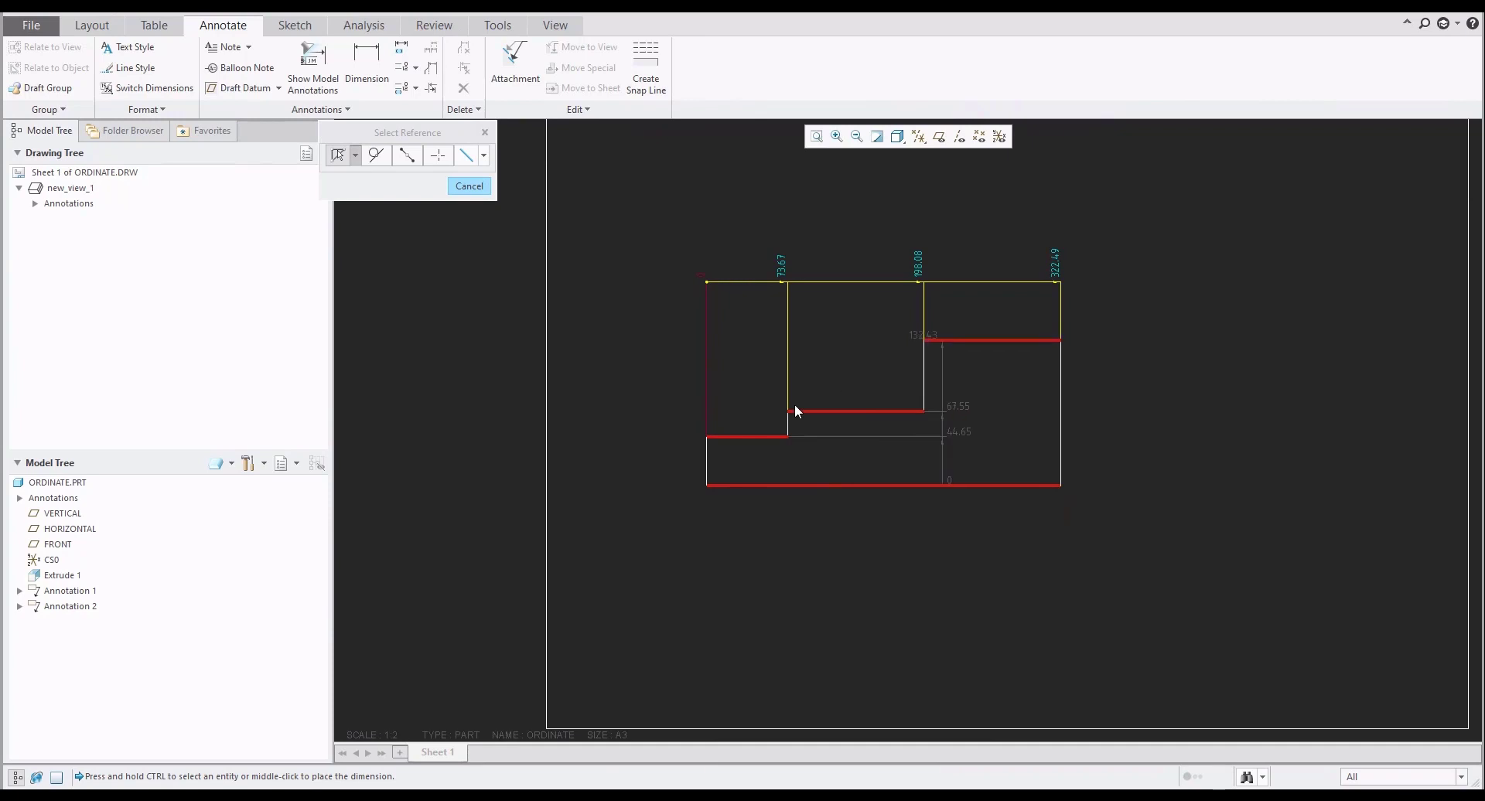
pyautogui.middleClick(637, 398)
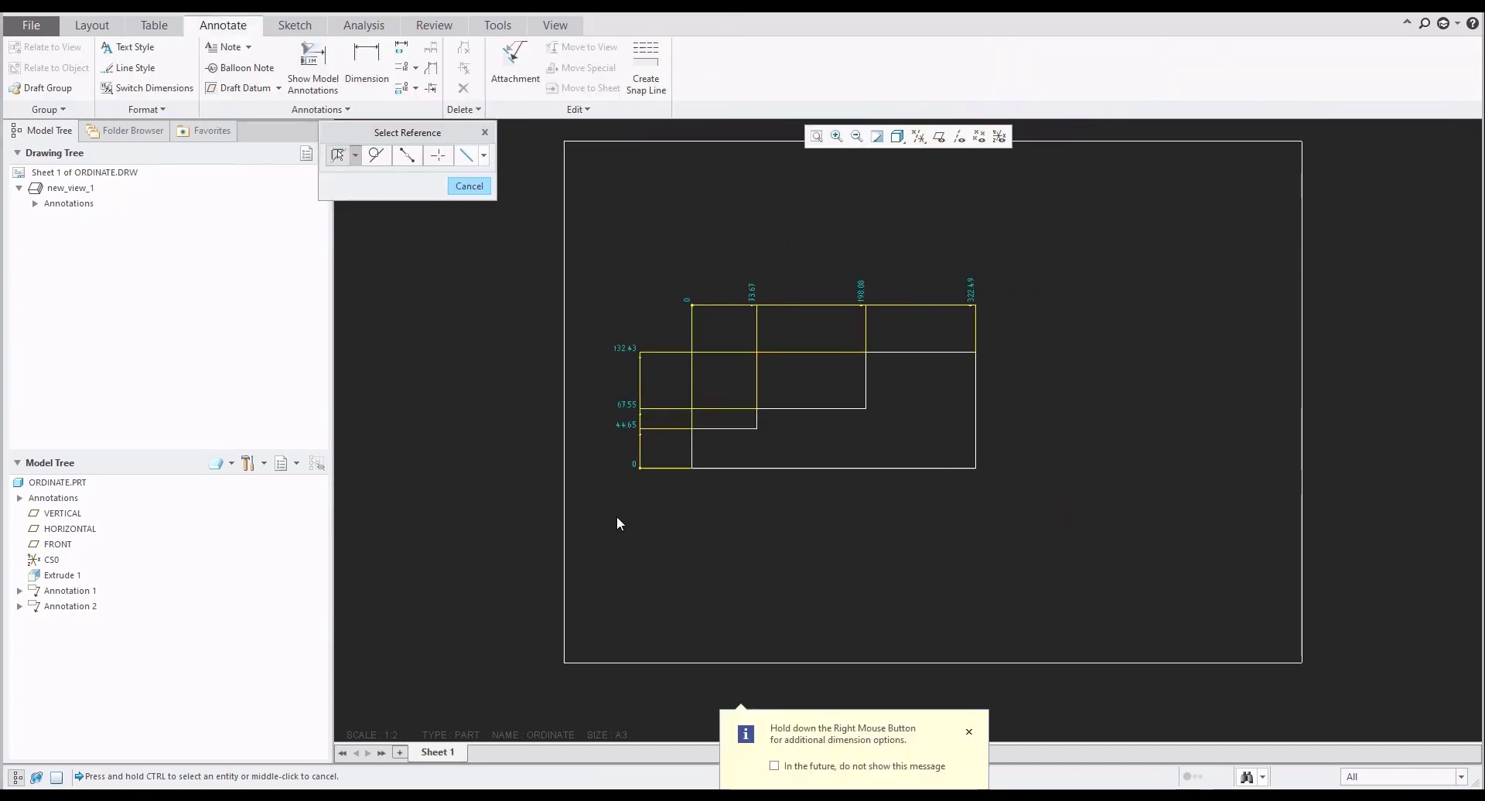
pyautogui.click(775, 766)
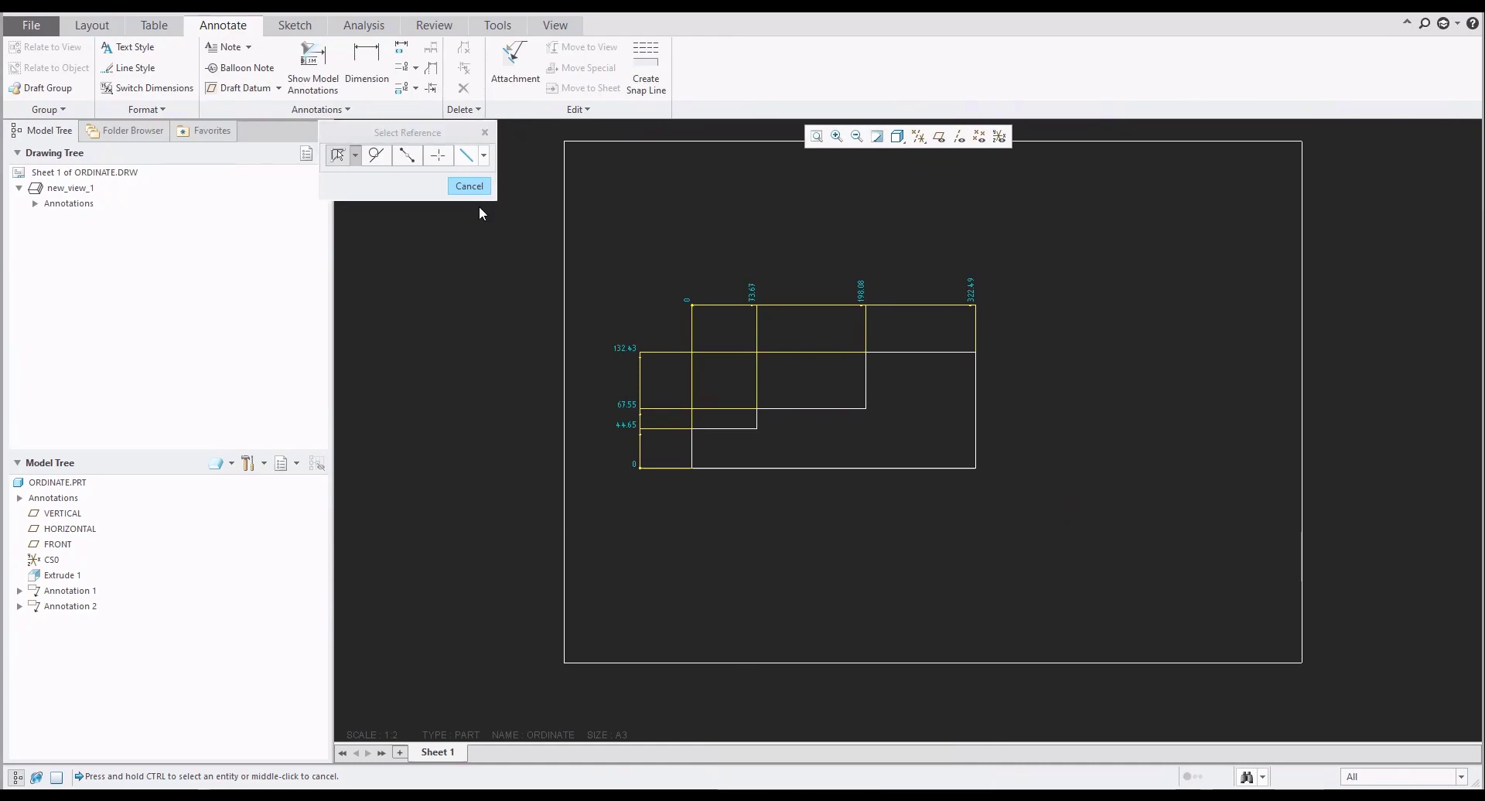
pyautogui.click(469, 186)
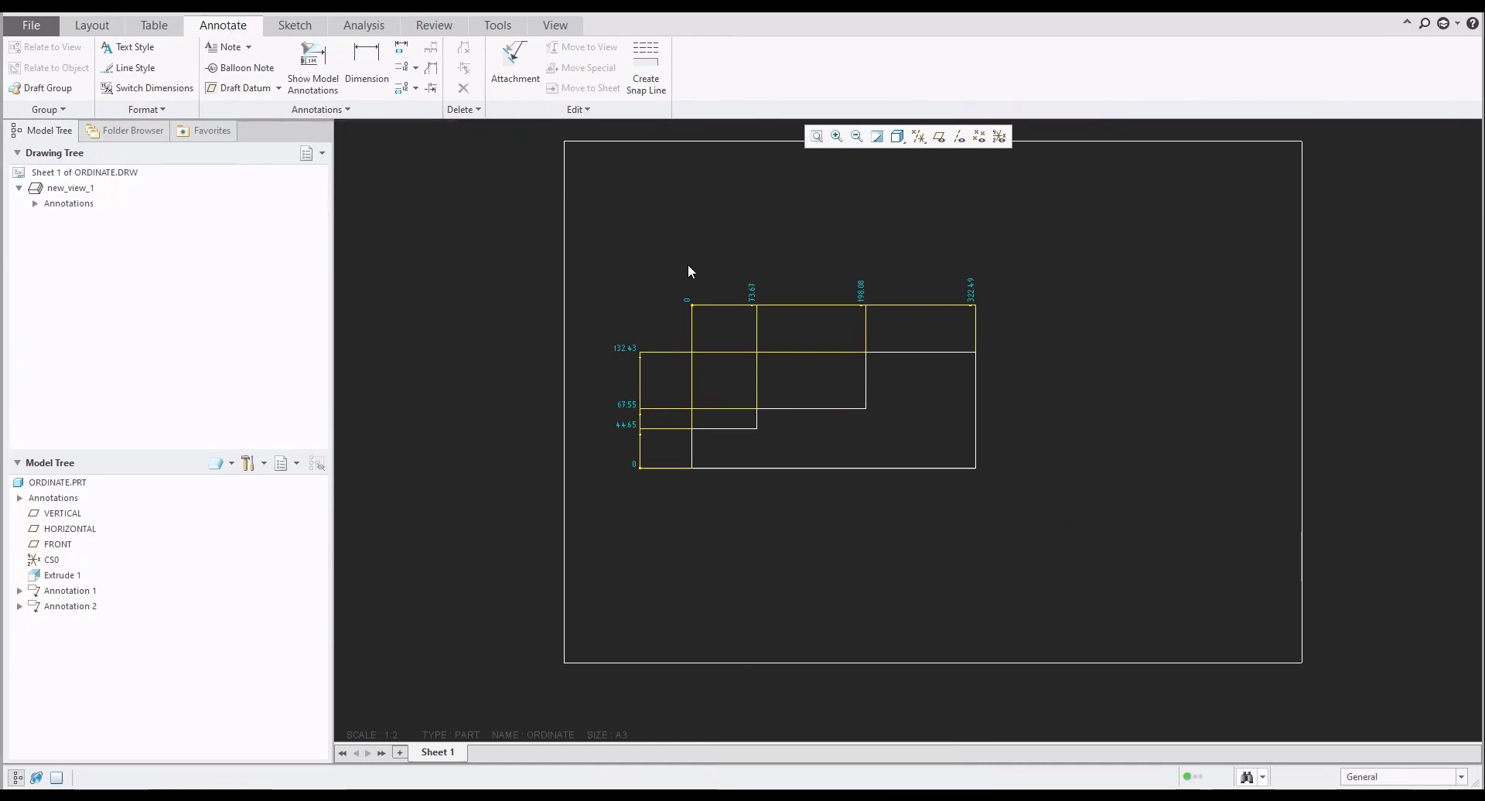
# - Delete both sets of manual ordinate dimensions, above and left of the part, from the drawing view
pyautogui.click(415, 88)
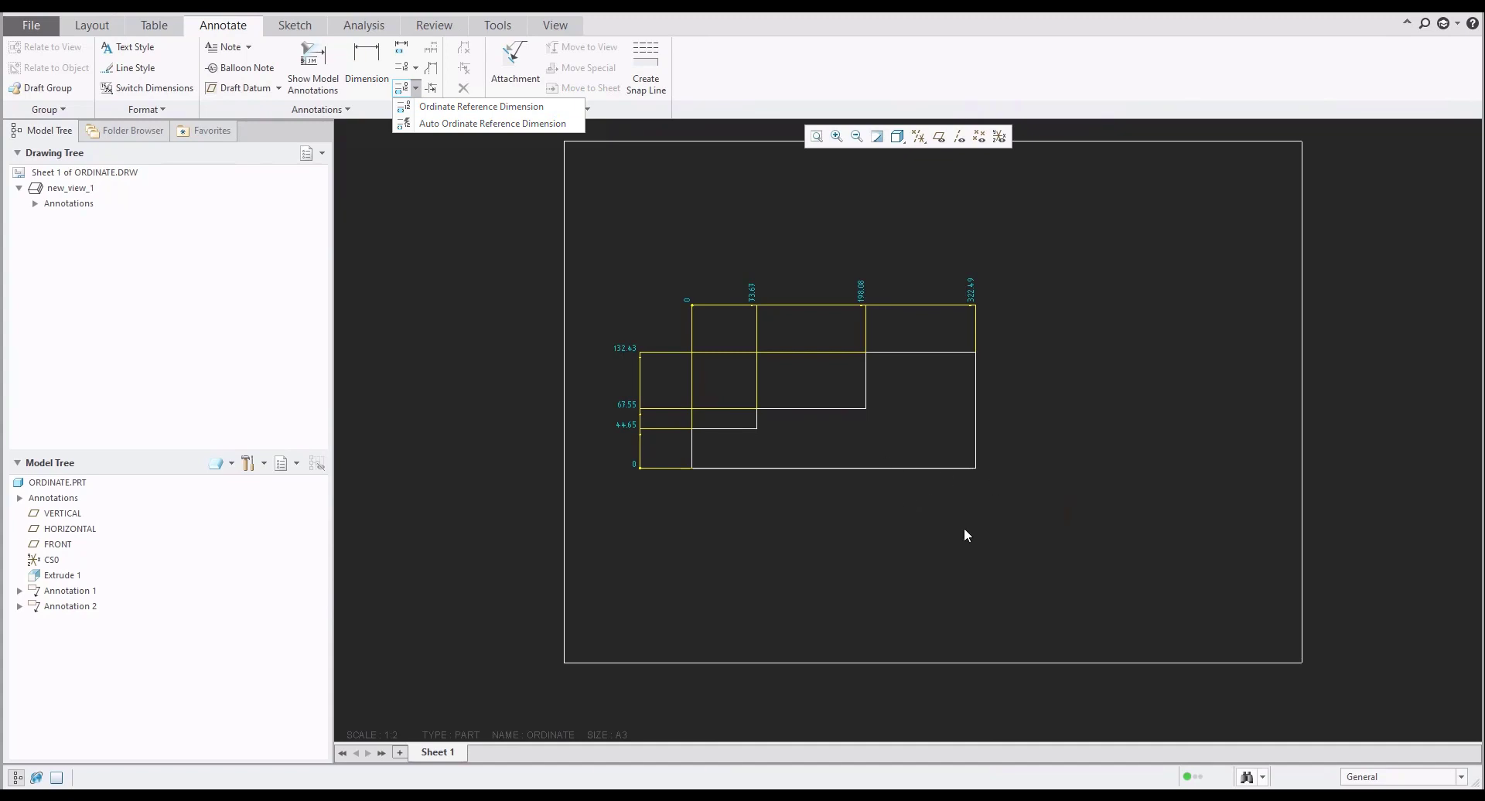
pyautogui.click(495, 240)
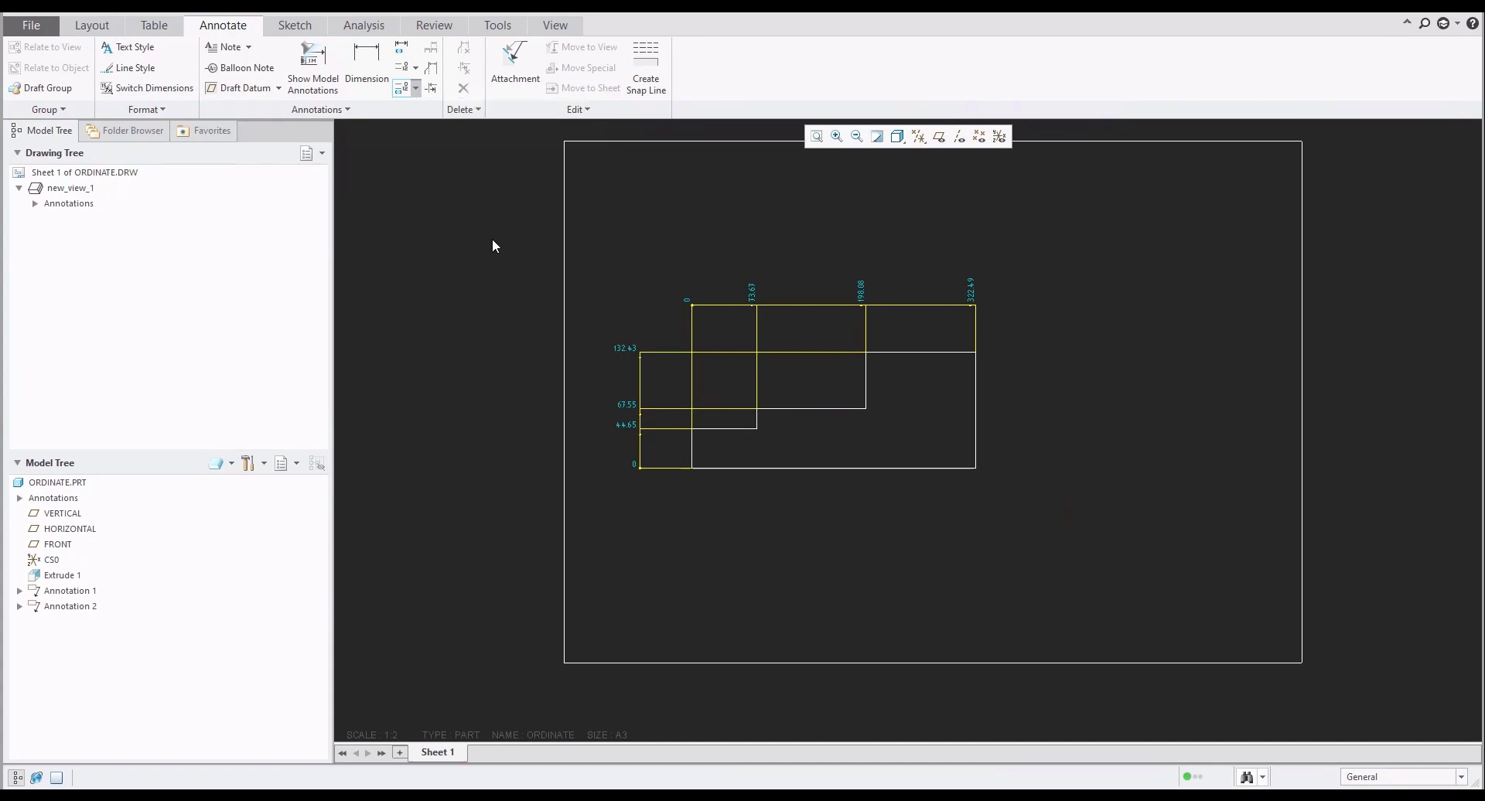
pyautogui.moveTo(655, 243); pyautogui.dragTo(1031, 322)
pyautogui.press('Delete')
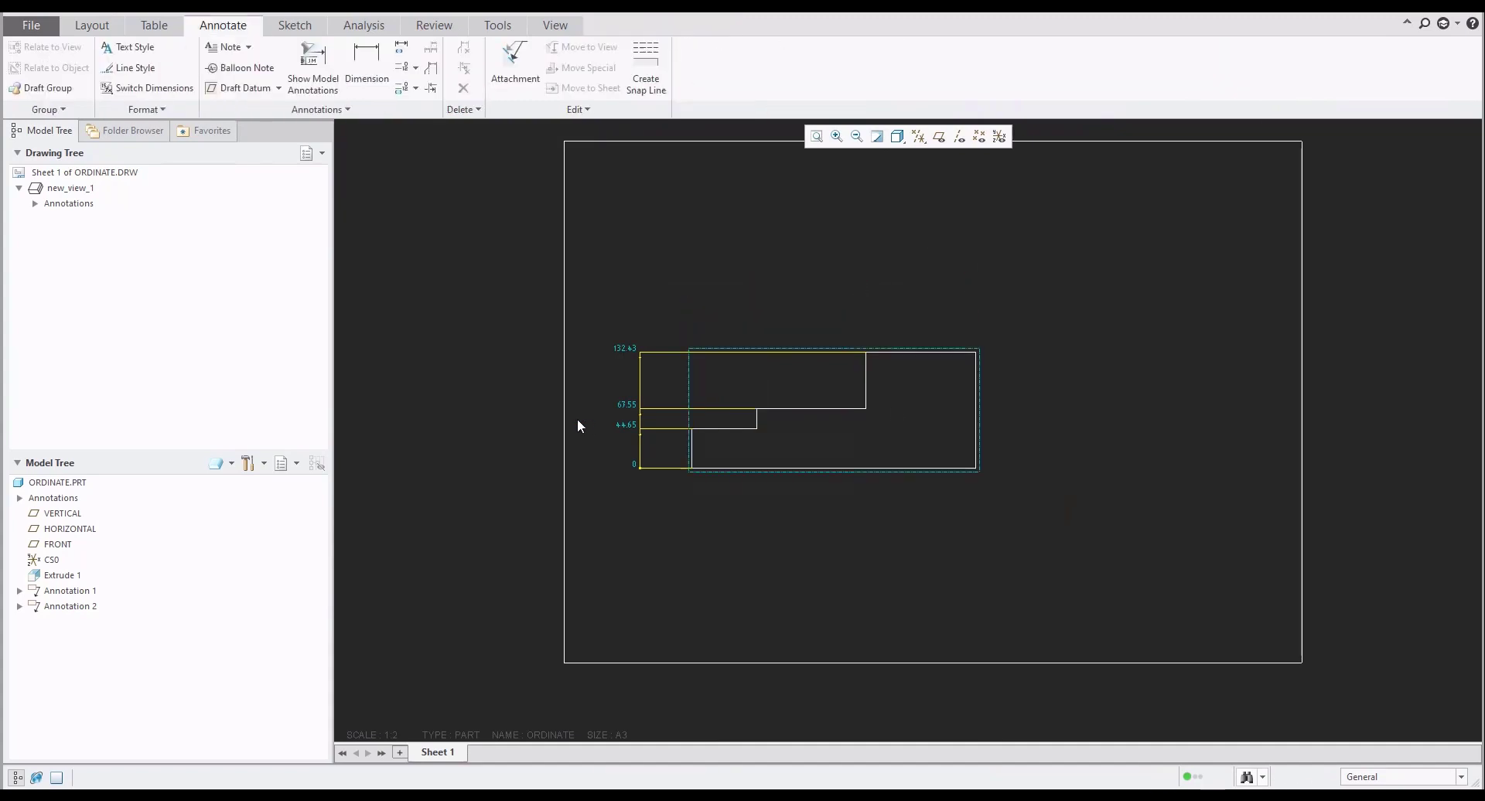
pyautogui.moveTo(601, 313); pyautogui.dragTo(681, 503)
pyautogui.press('Delete')
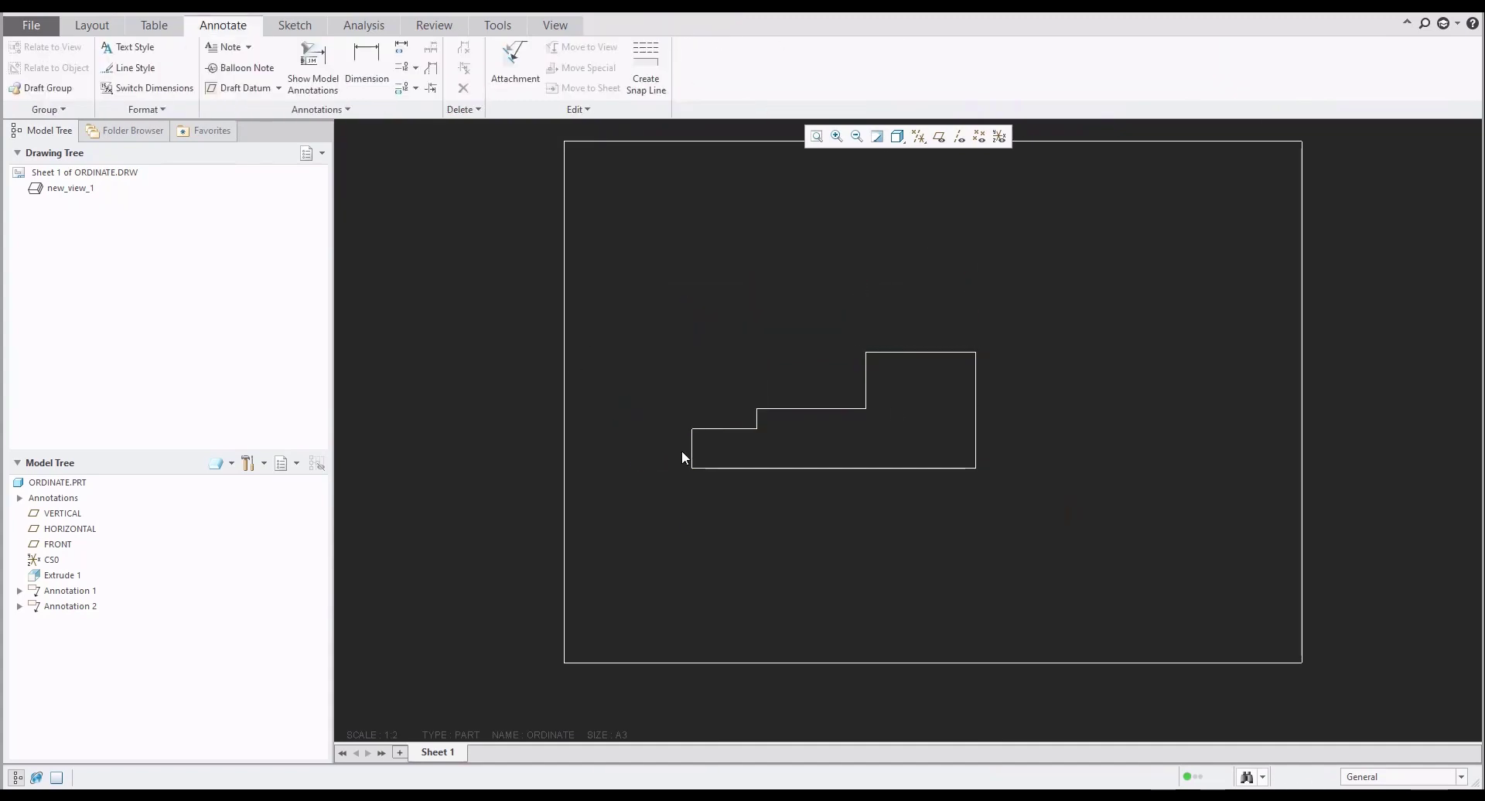
# - Create auto ordinate reference dimensions on the part's front surface, using the leftmost vertical edge as the baseline
pyautogui.click(416, 88)
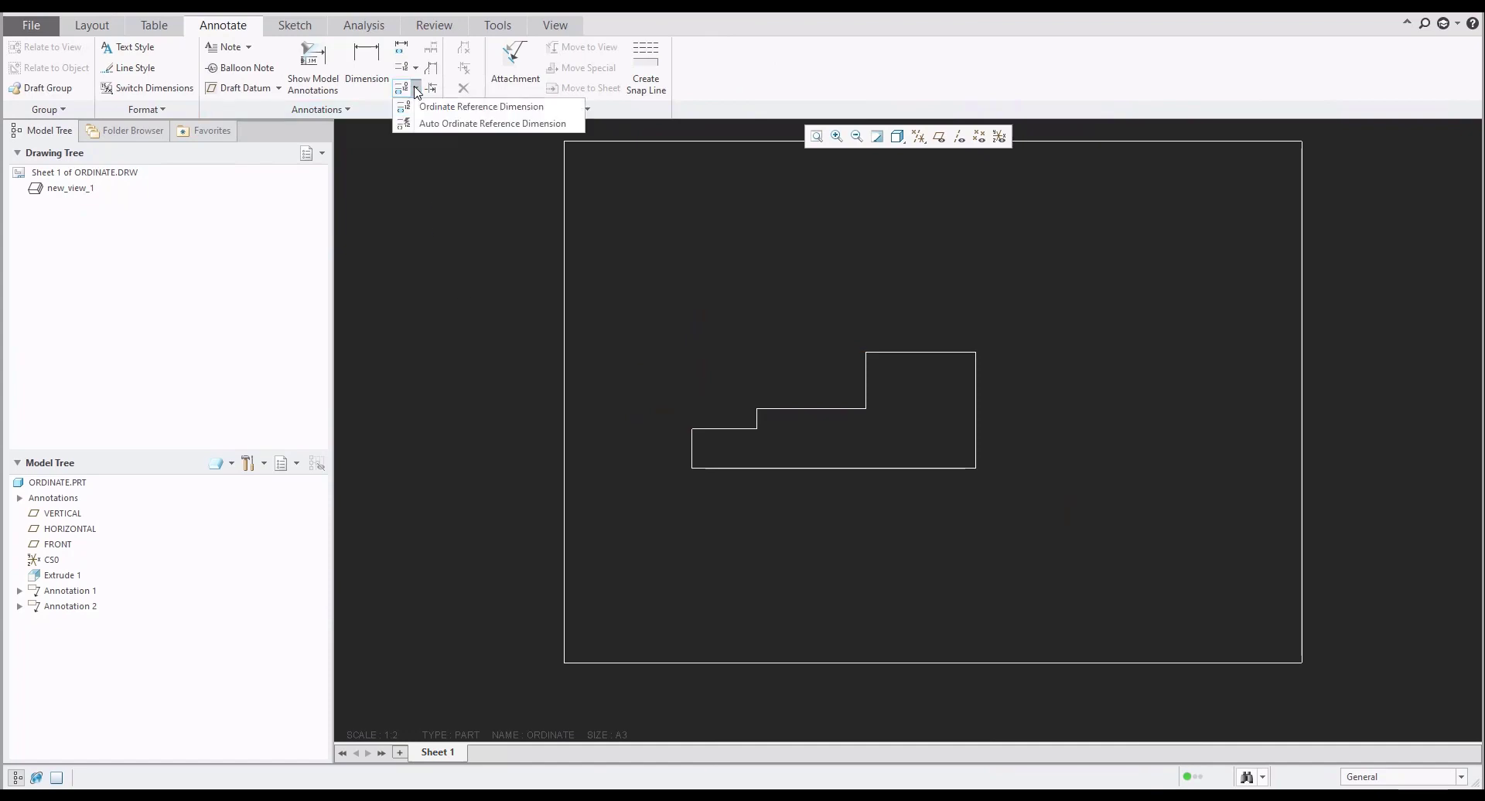
pyautogui.click(438, 124)
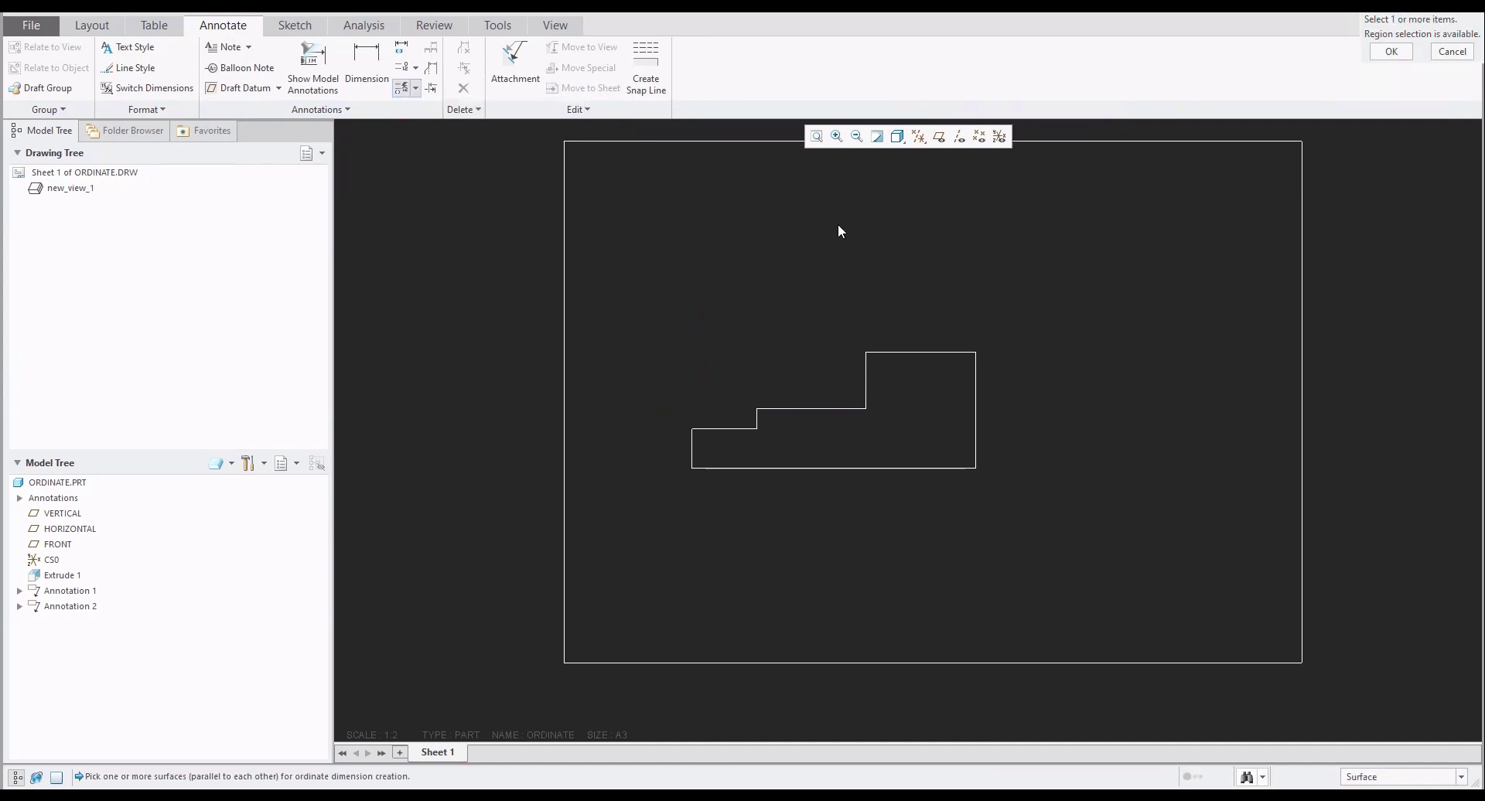
pyautogui.click(907, 421)
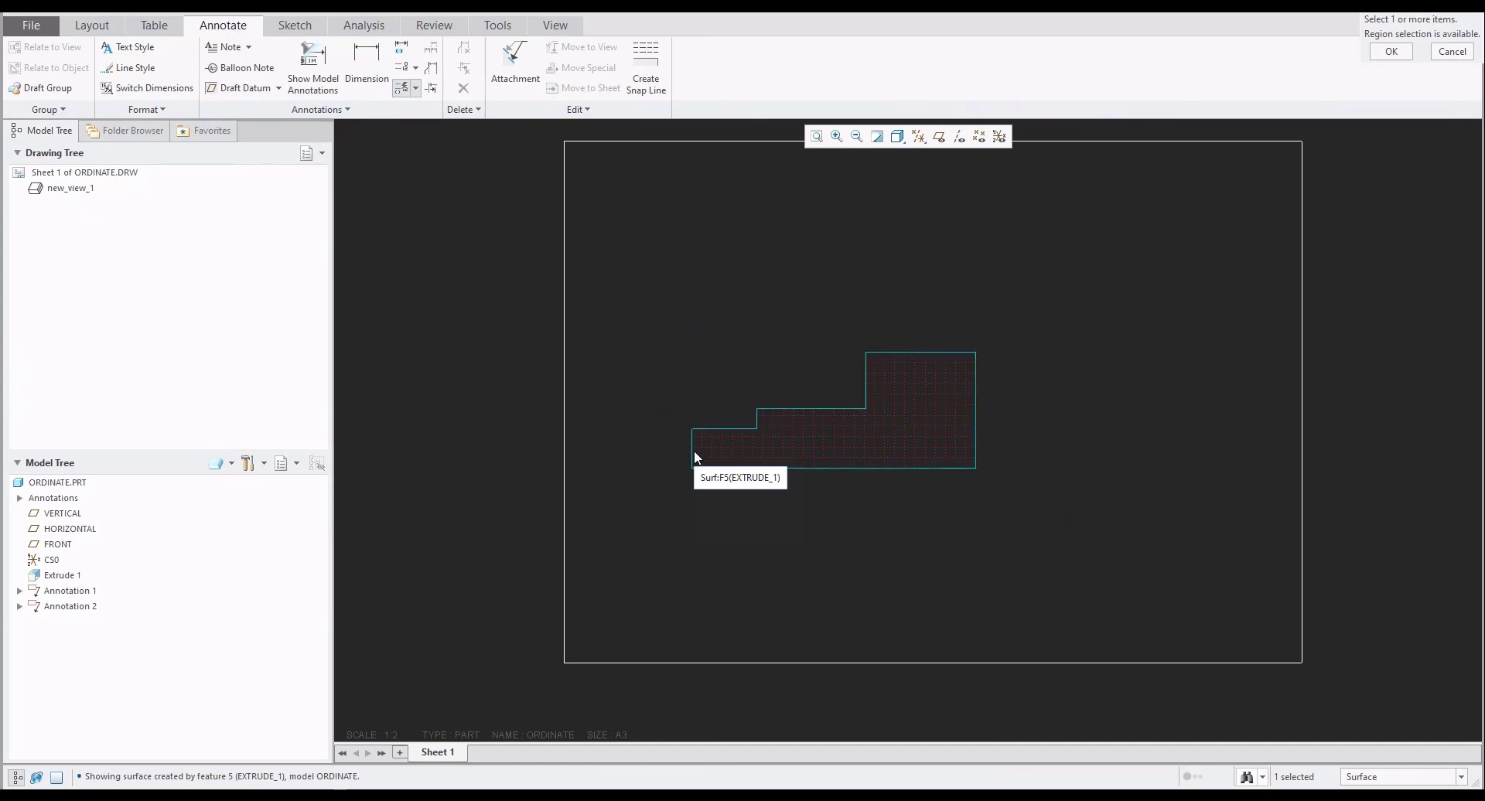
pyautogui.middleClick(723, 352)
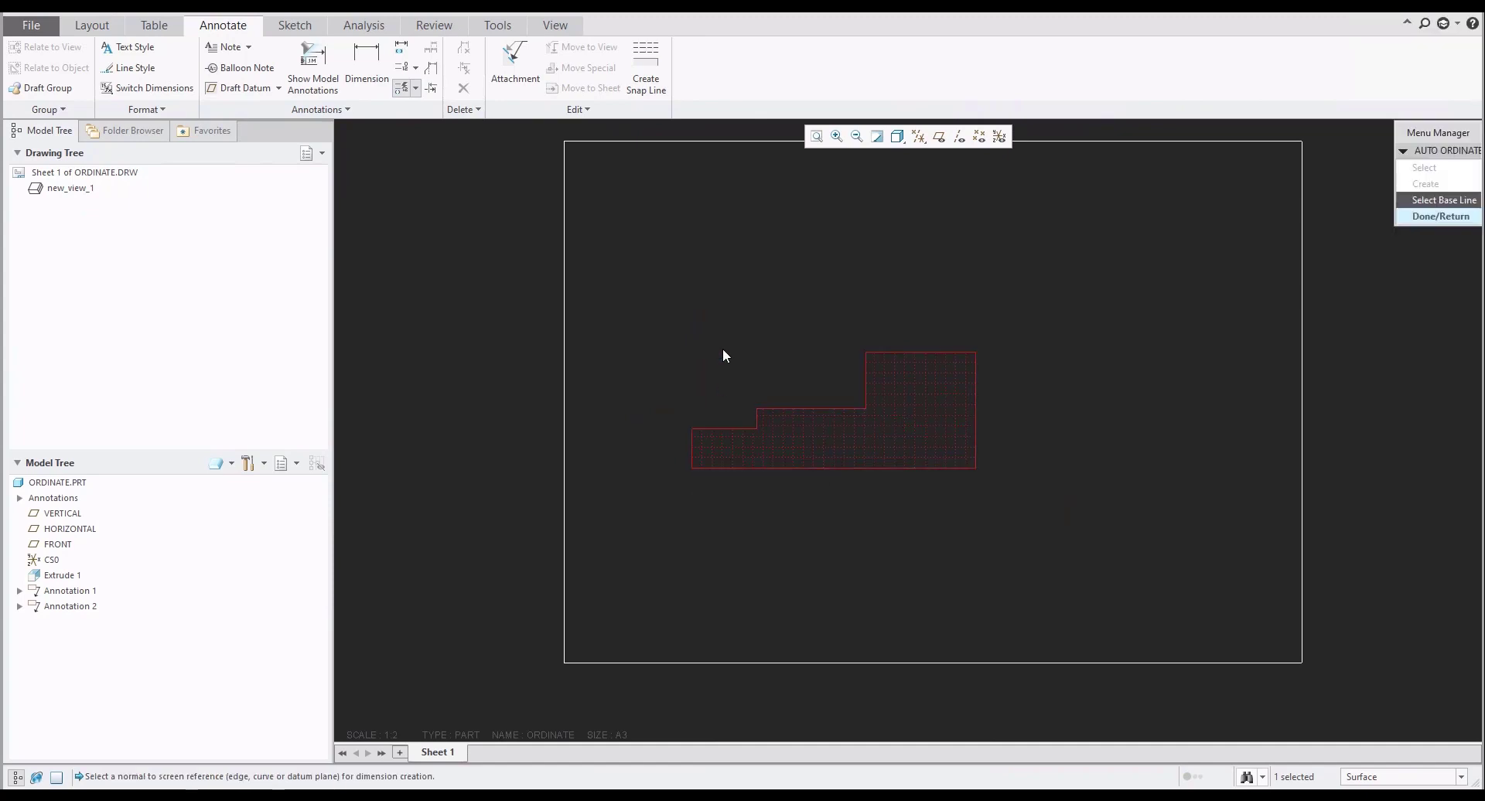
pyautogui.click(1432, 203)
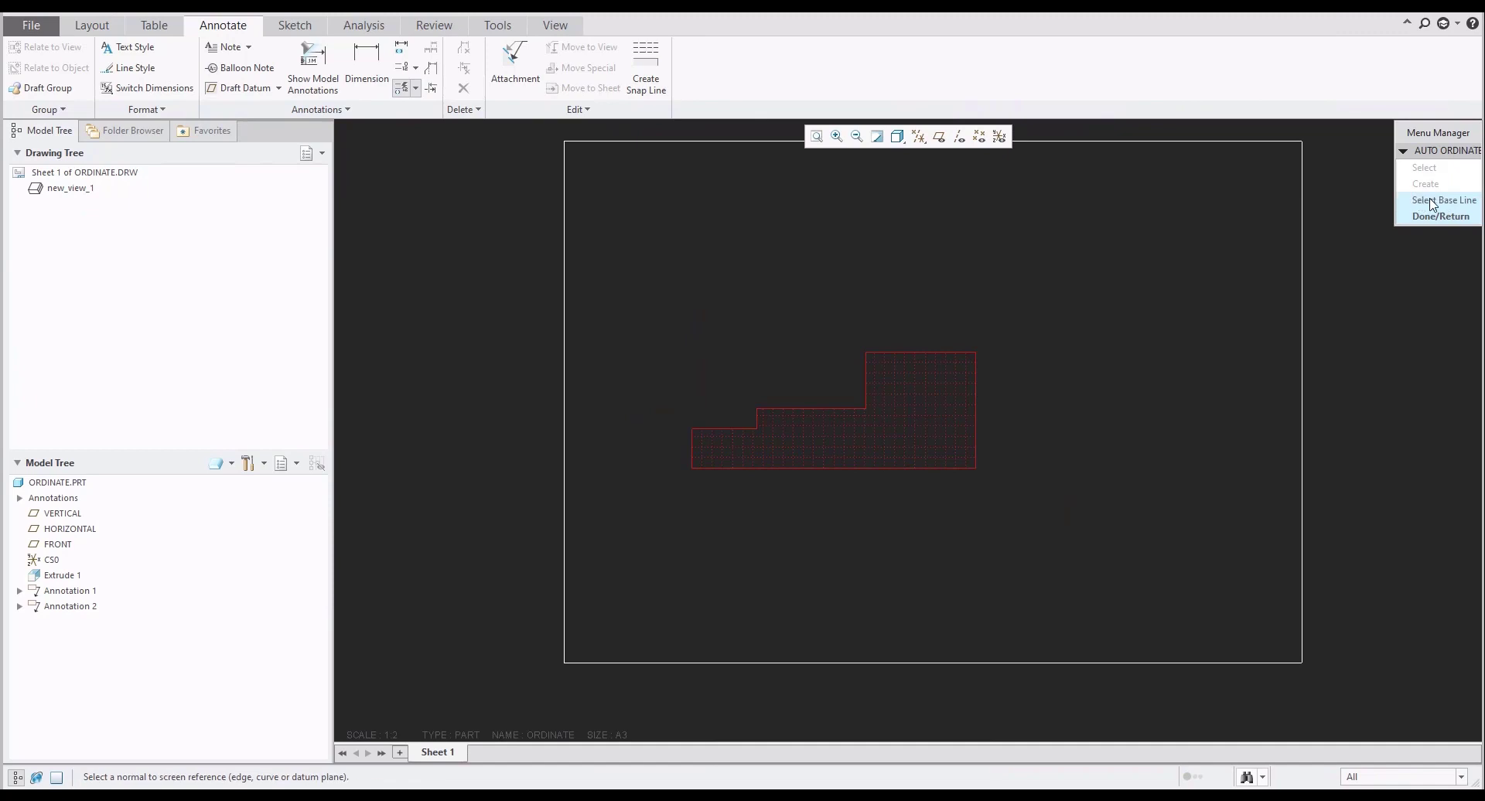
pyautogui.click(693, 447)
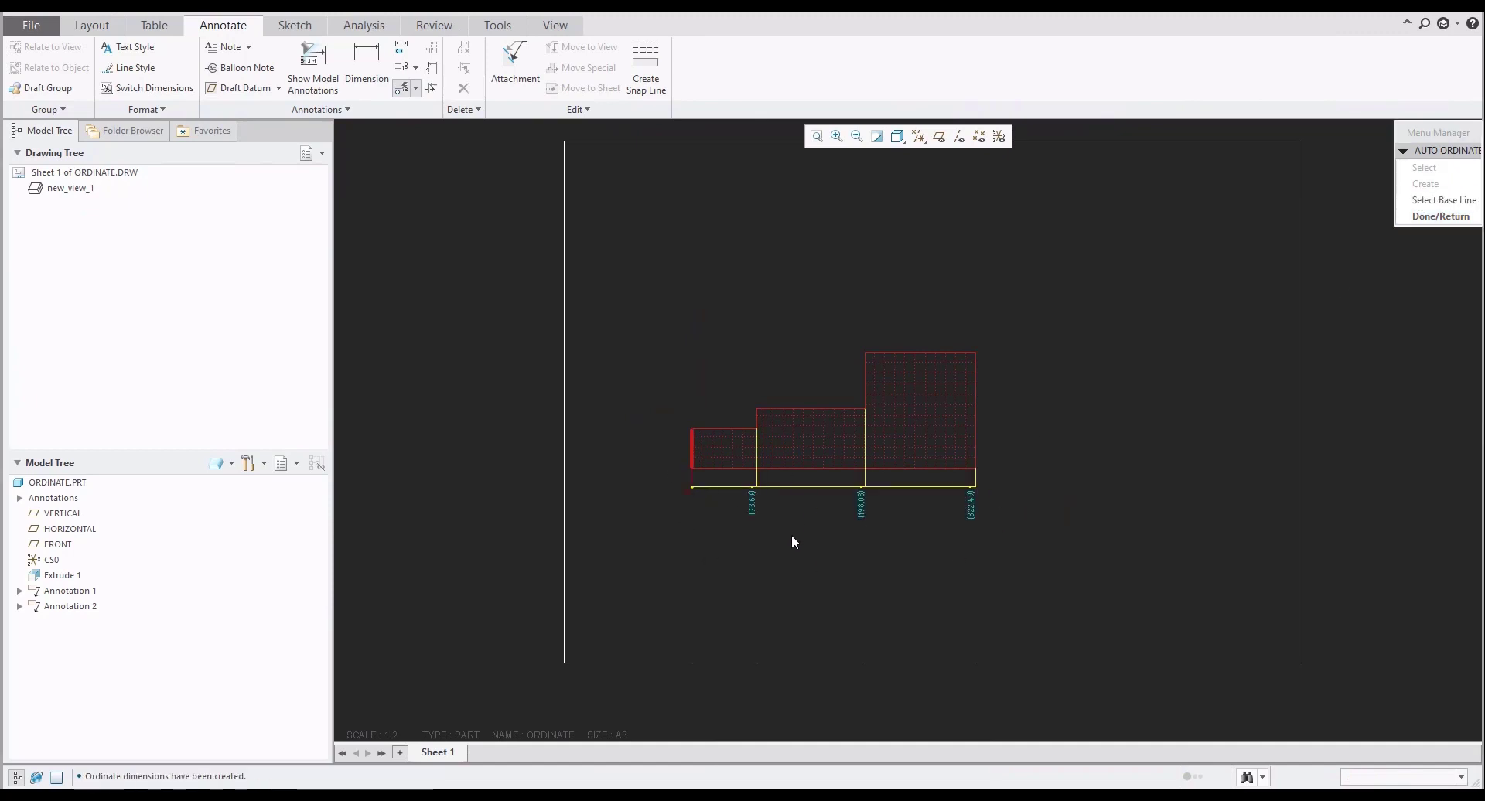
# - Add auto ordinate reference dimensions for the heights, using the part's bottom edge as the baseline, and finish the command
pyautogui.click(1434, 203)
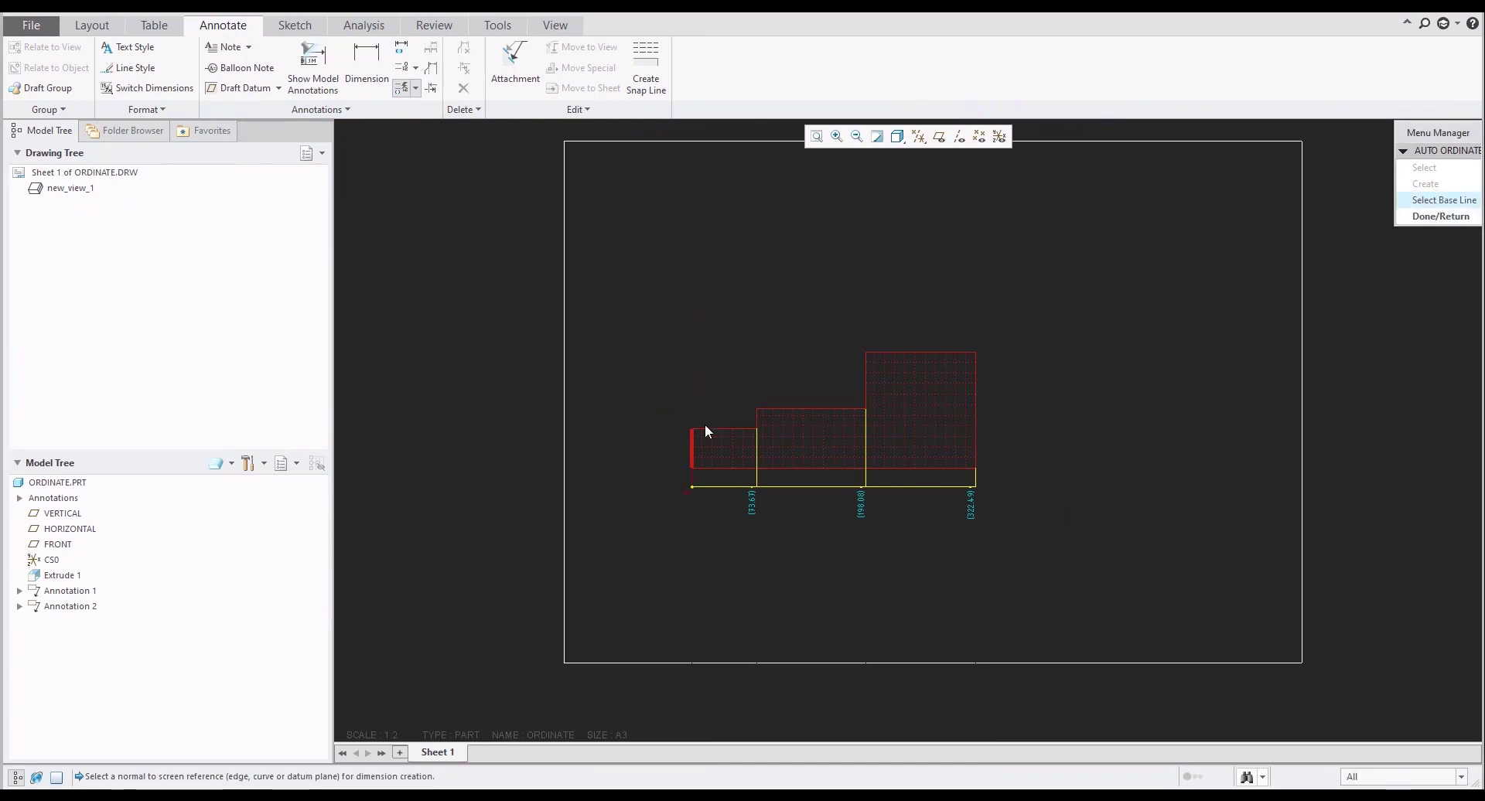
pyautogui.click(726, 469)
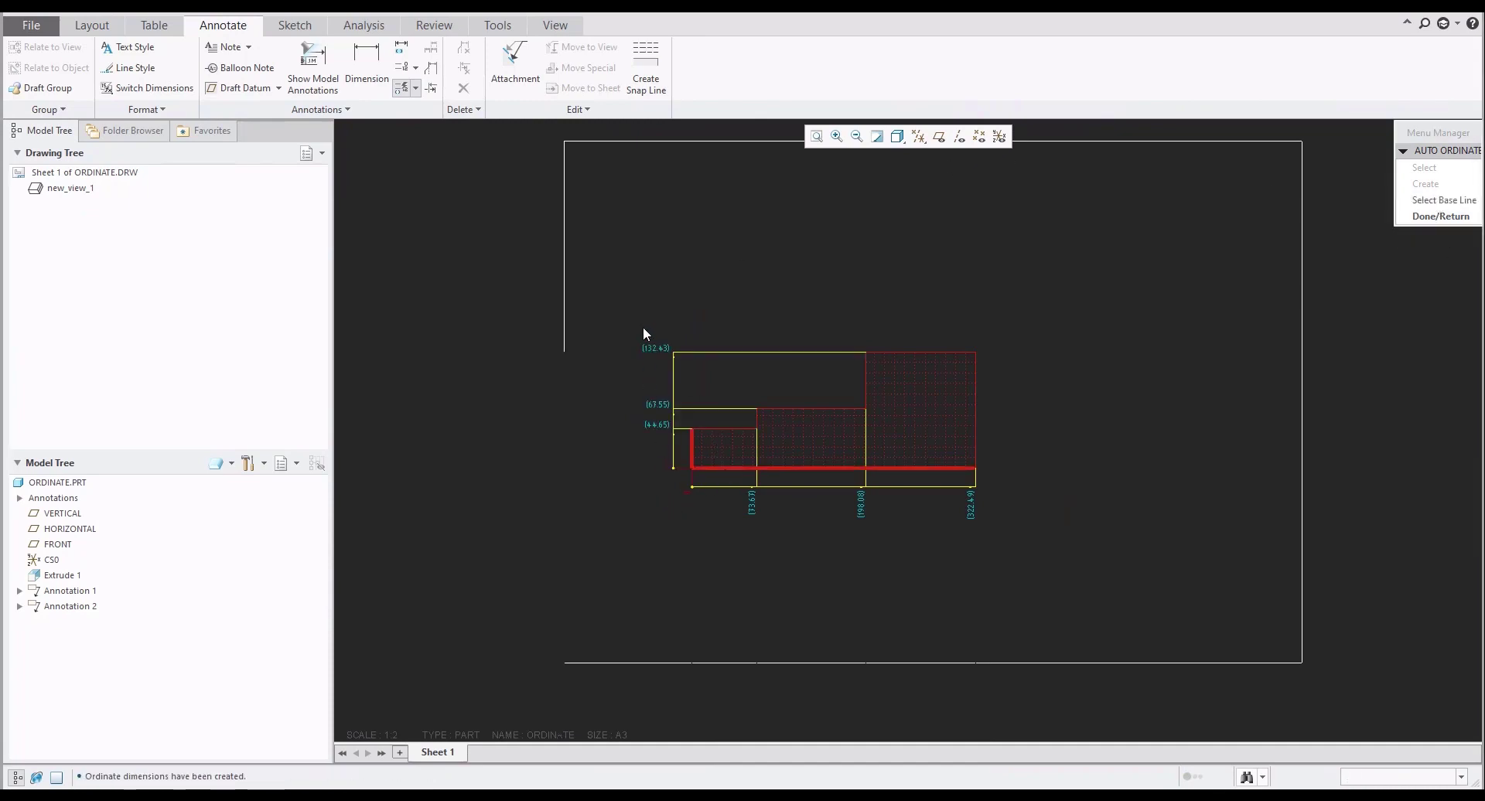
pyautogui.click(1415, 217)
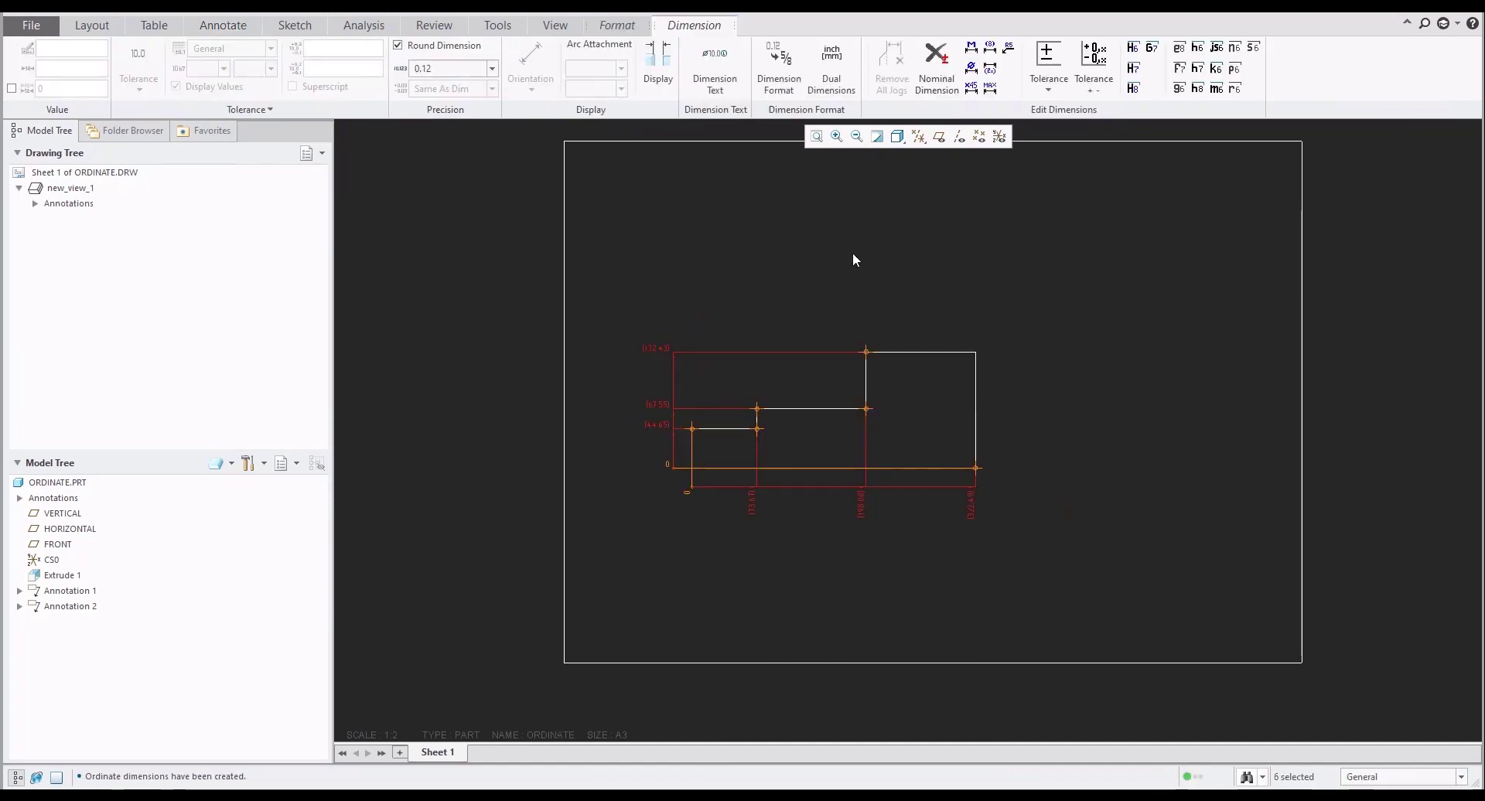
pyautogui.click(773, 259)
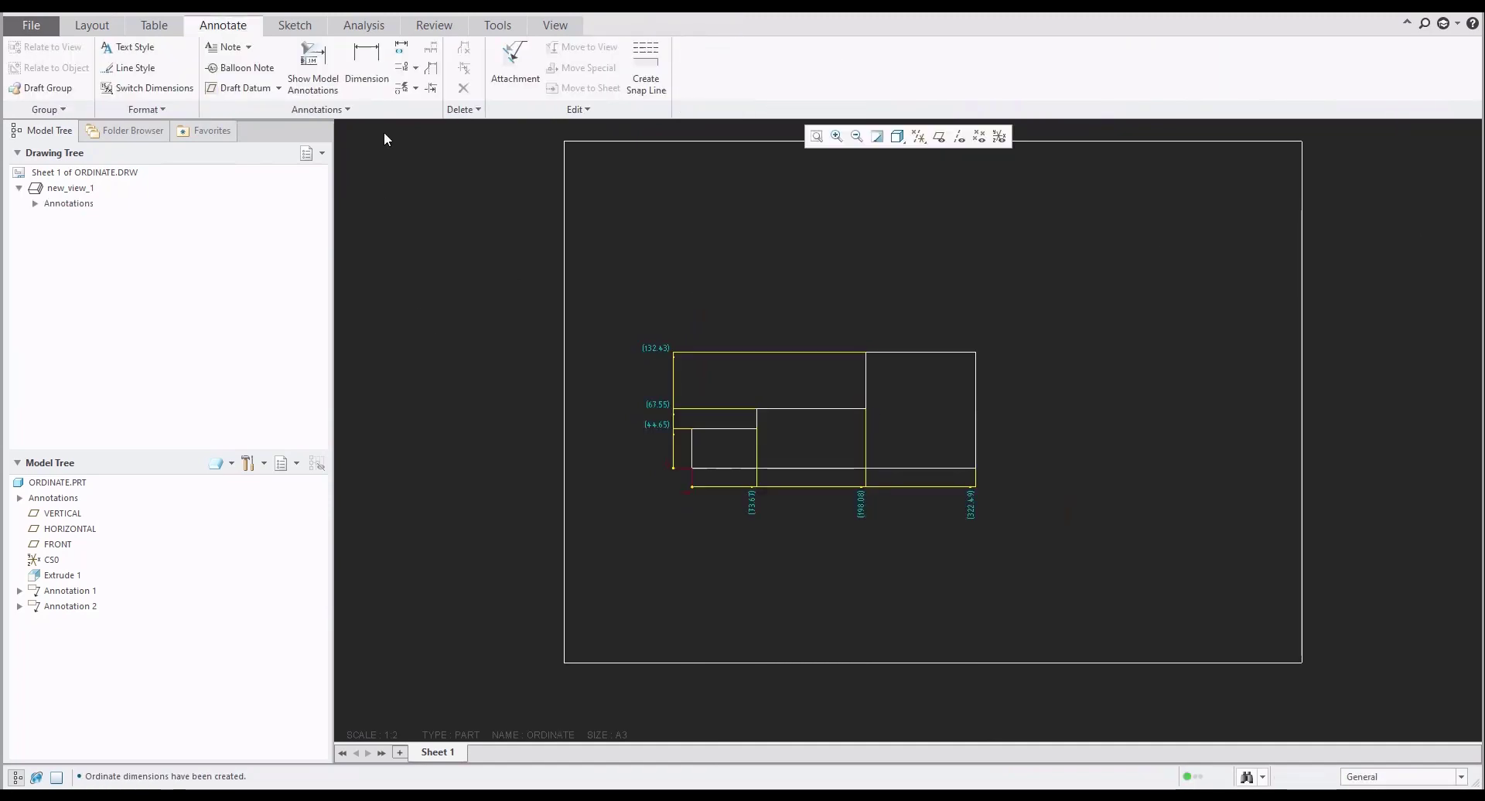
# - Delete both sets of auto ordinate reference dimensions, beside and below the part, from the drawing view
pyautogui.click(415, 87)
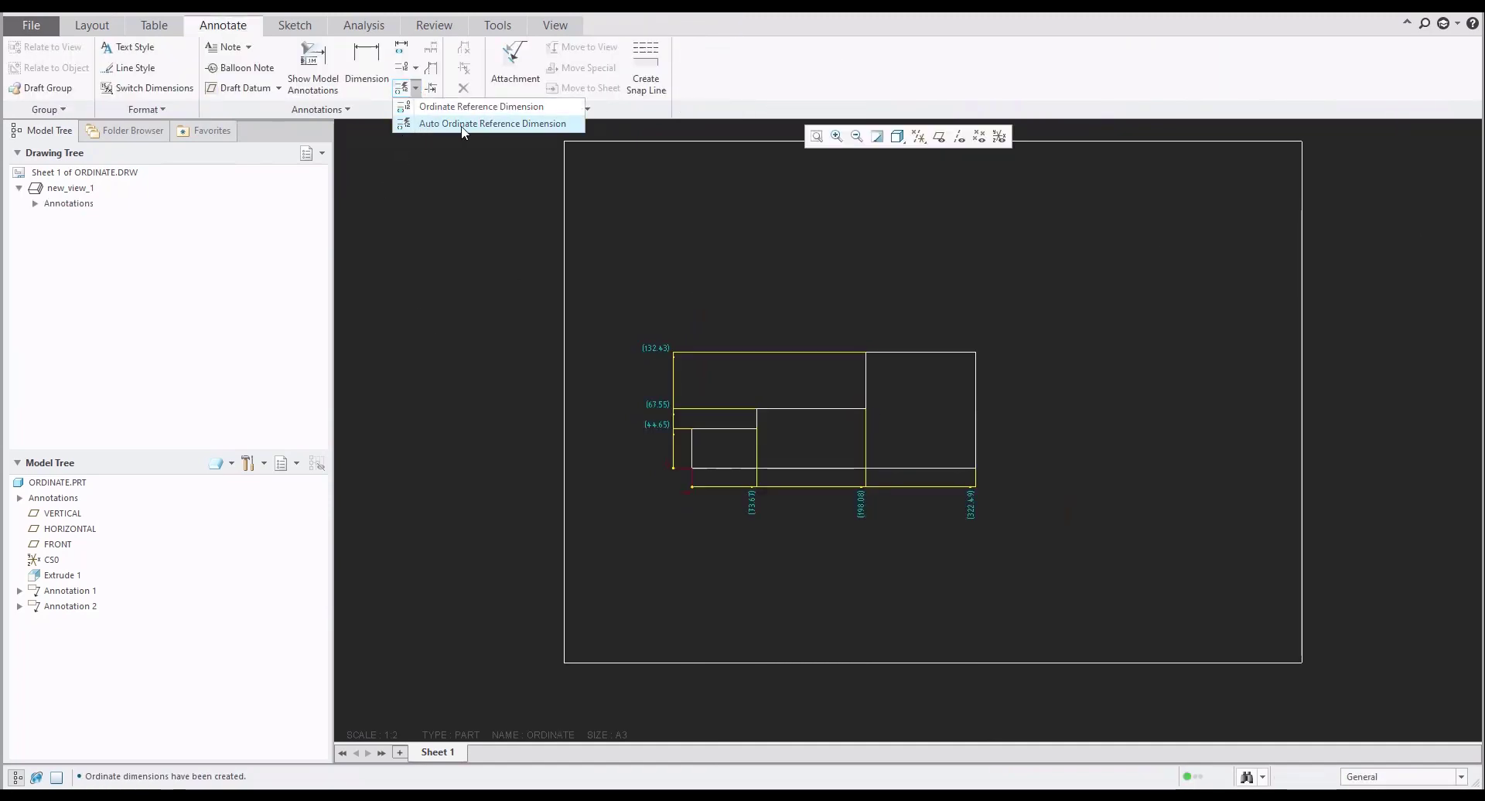
pyautogui.click(639, 370)
pyautogui.scroll(3, 651, 356)
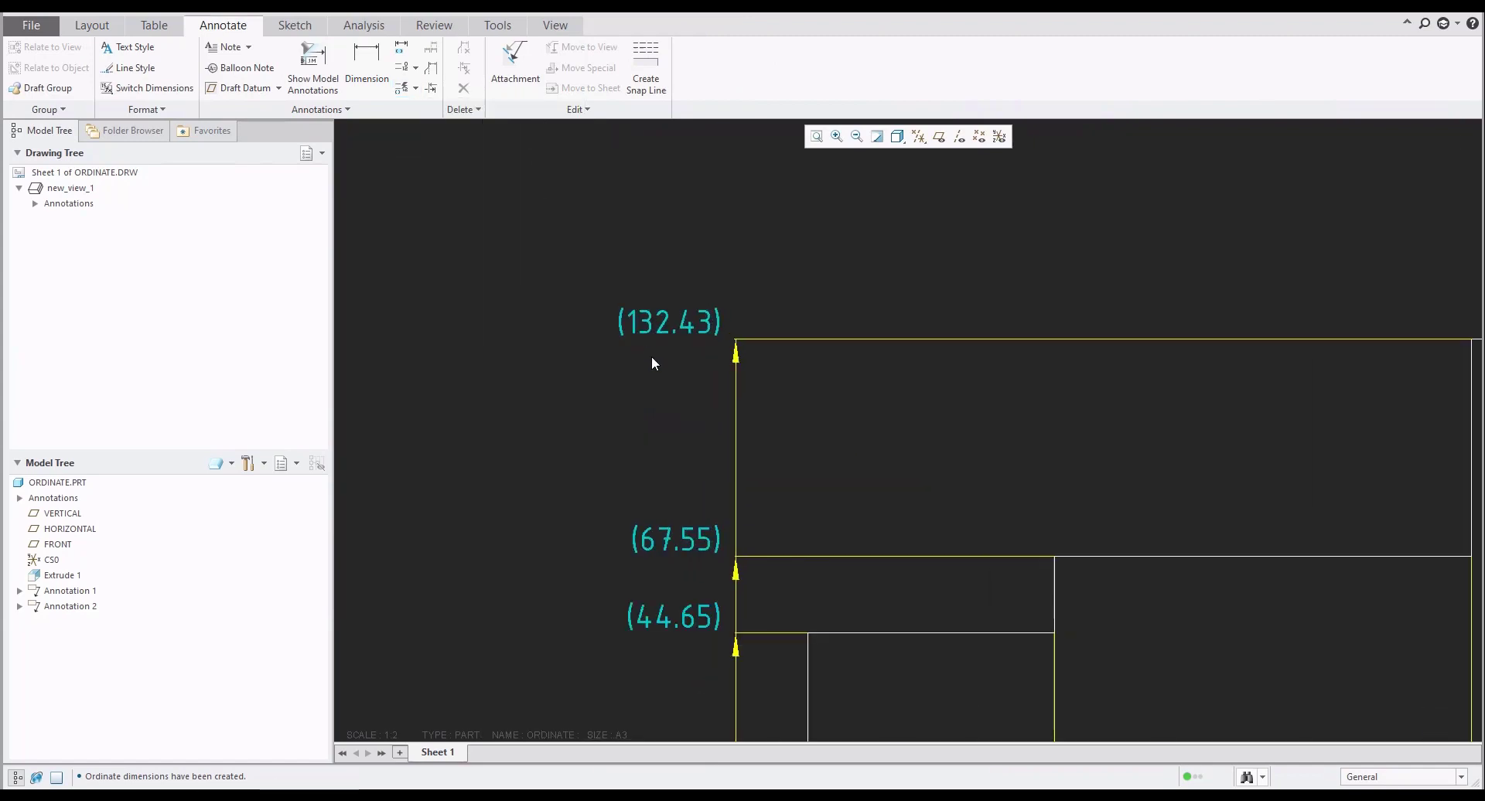
pyautogui.scroll(-3, 651, 356)
pyautogui.moveTo(596, 301)
pyautogui.mouseDown()
pyautogui.moveTo(641, 504)
pyautogui.moveTo(692, 570)
pyautogui.mouseUp()
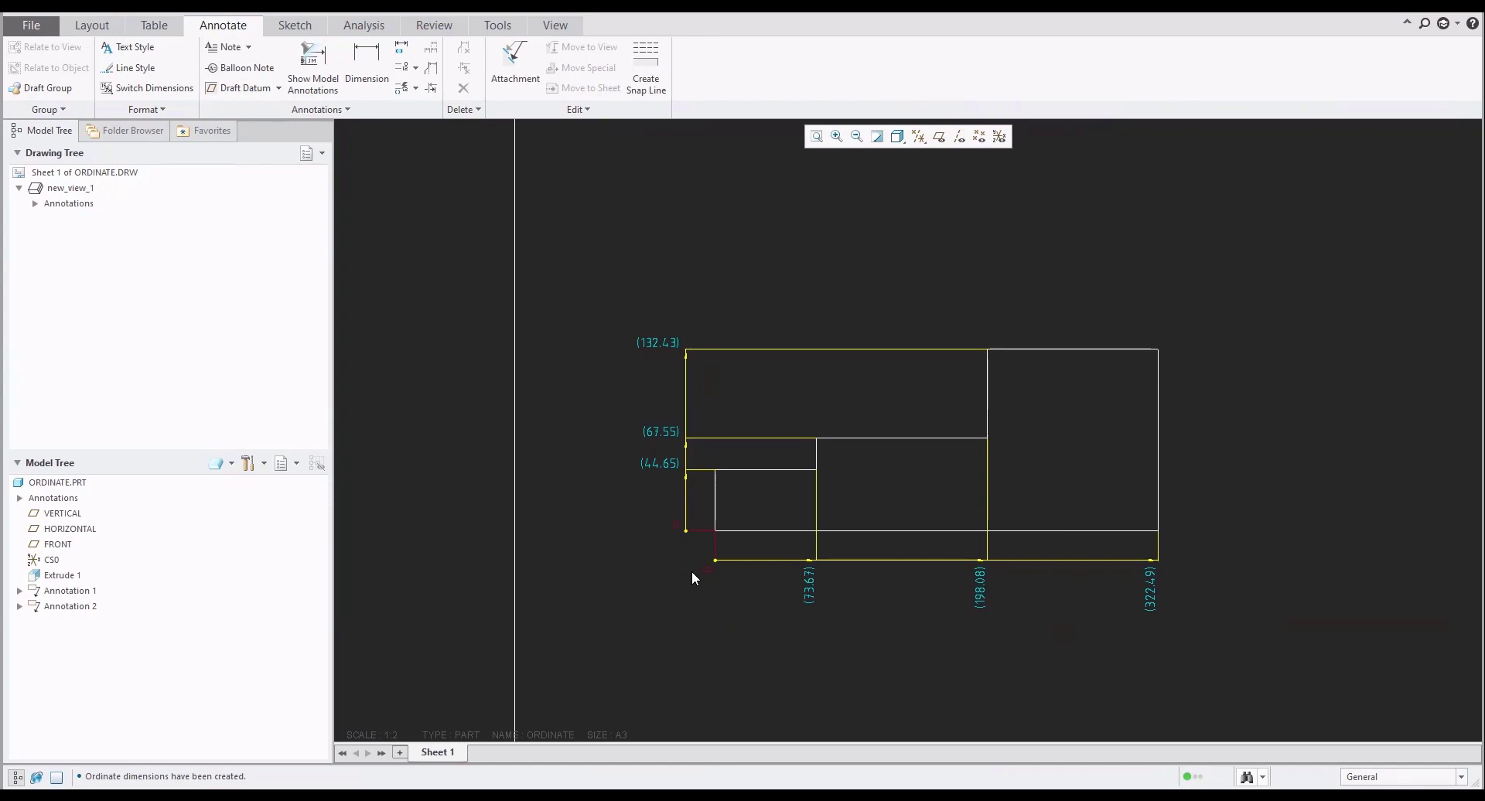
pyautogui.press('Delete')
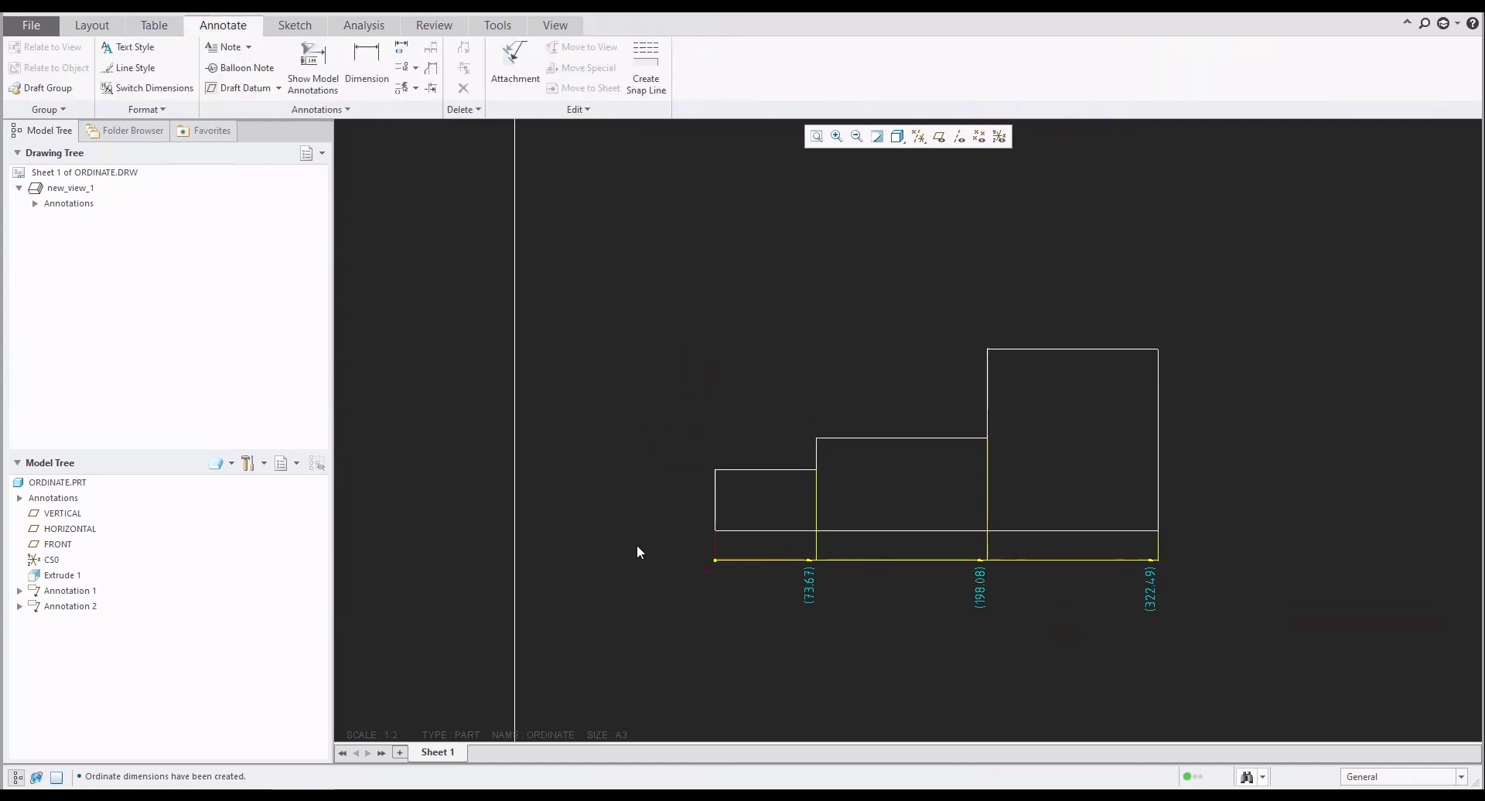
pyautogui.press('Delete')
# - Create auto ordinate dimensions on the part's front surface, using the rightmost vertical edge as the baseline
pyautogui.click(415, 68)
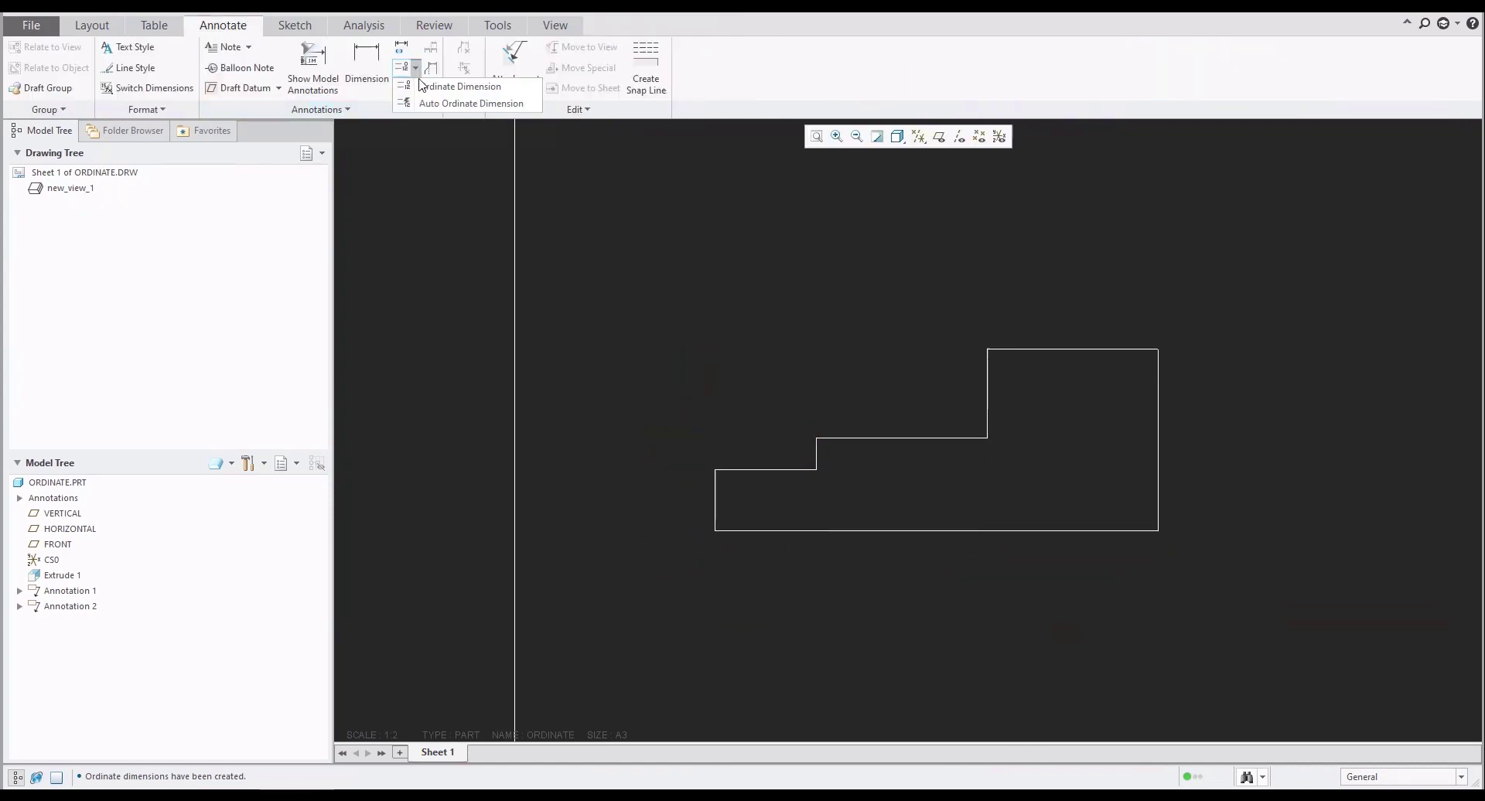
pyautogui.click(445, 103)
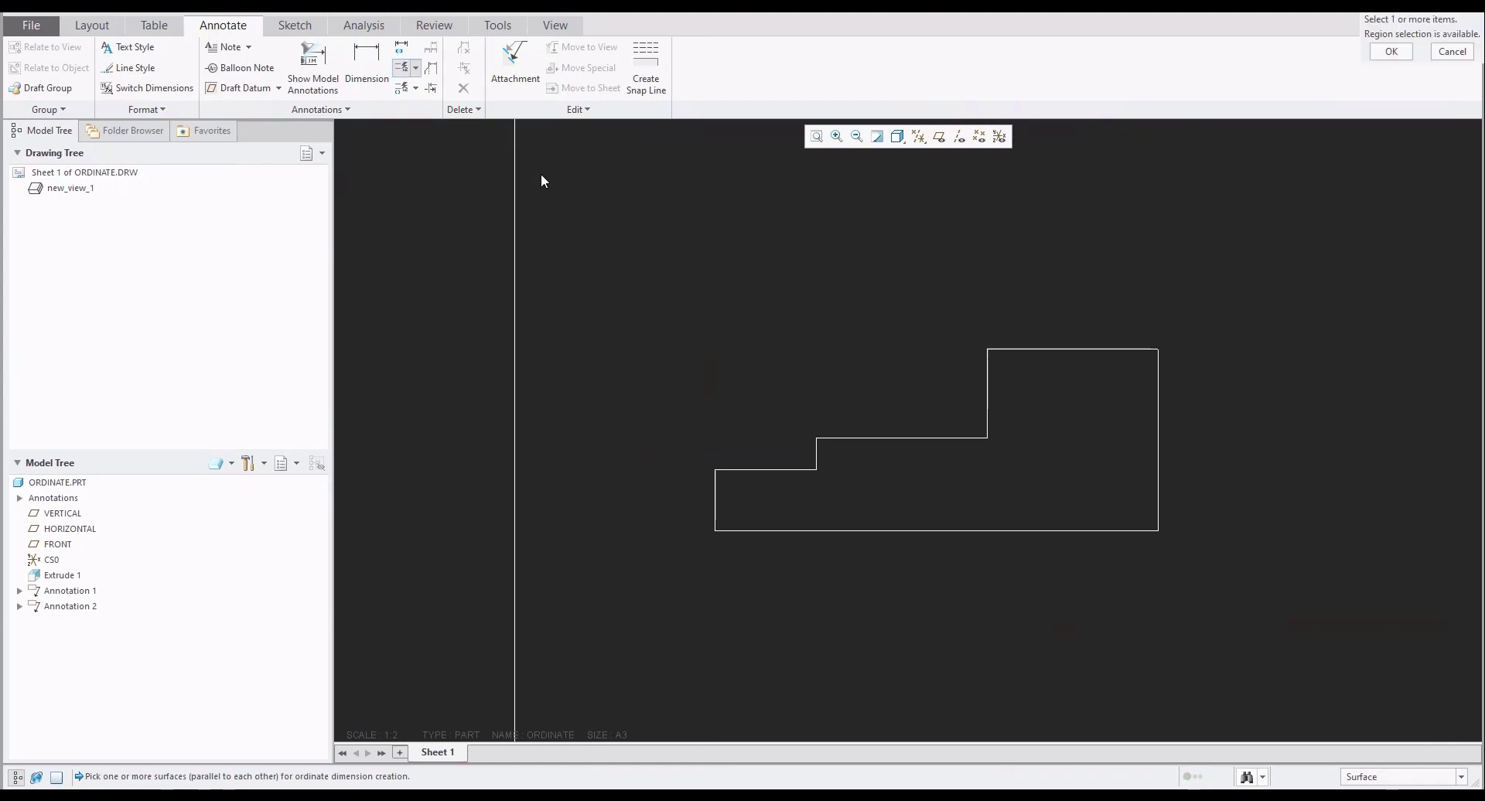
pyautogui.click(1000, 474)
pyautogui.middleClick(1001, 479)
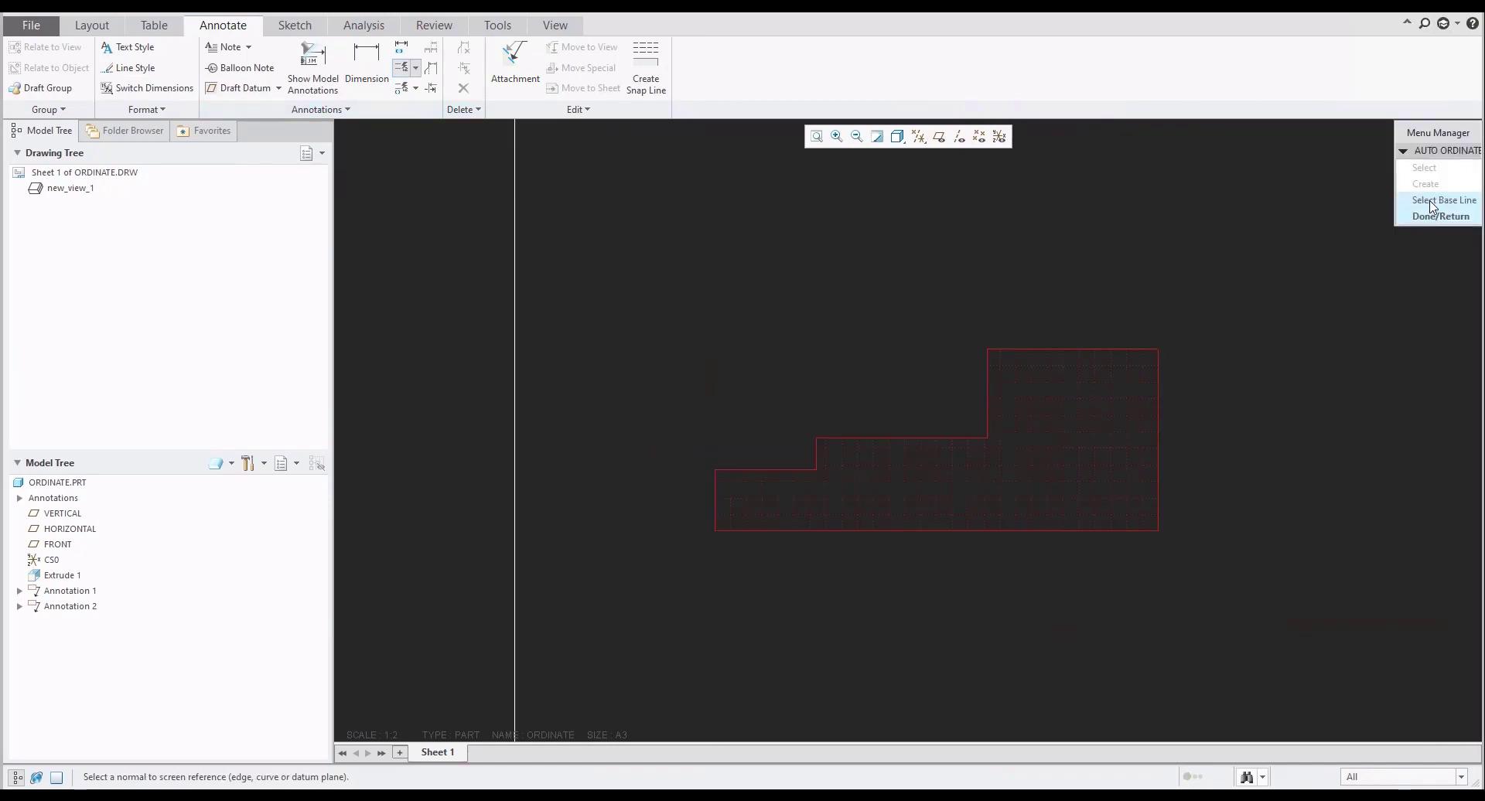
pyautogui.click(1158, 499)
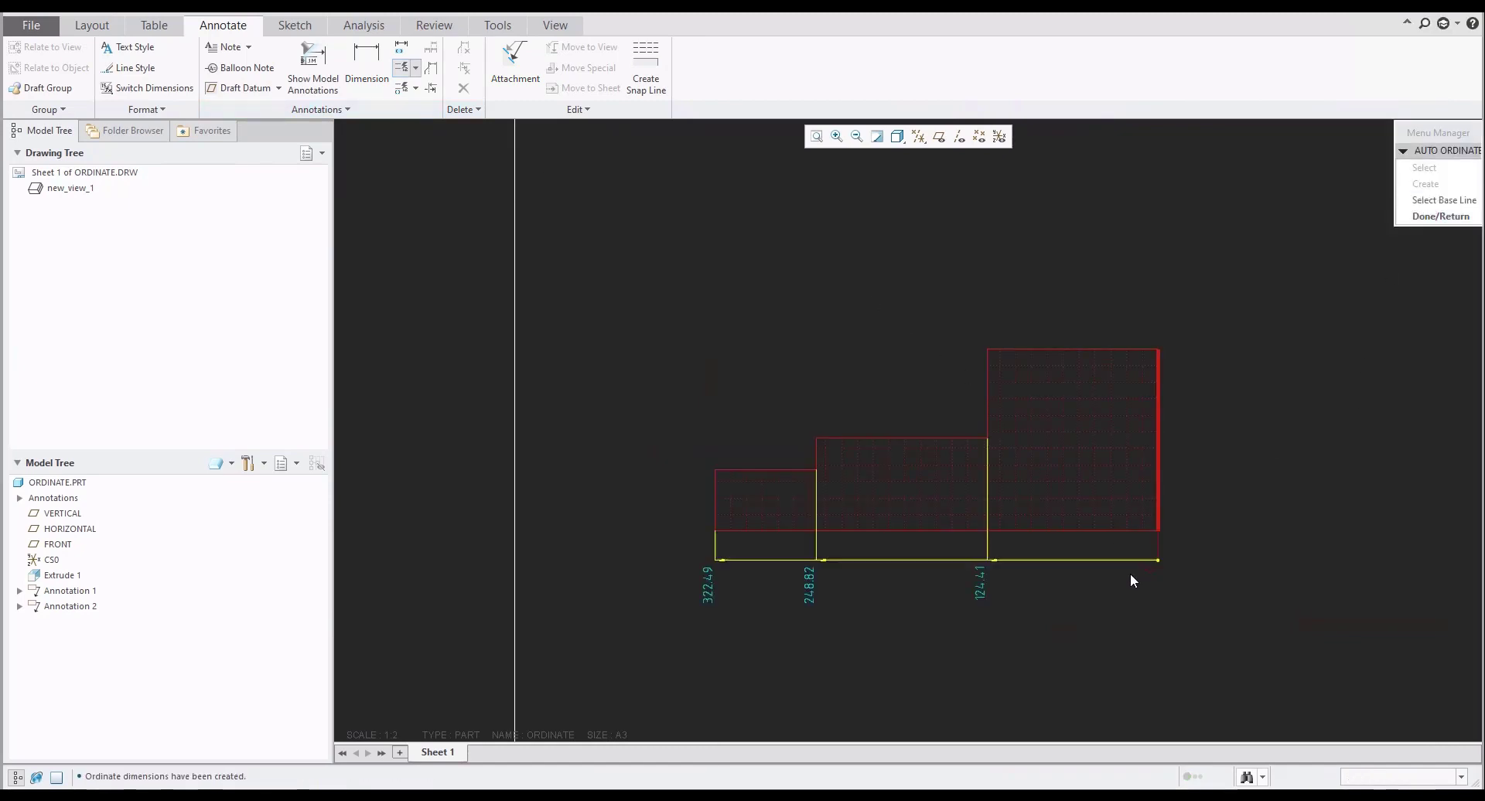
# - Add auto ordinate dimensions for the heights, using the part's topmost horizontal edge as the baseline, and finish the command
pyautogui.click(1434, 203)
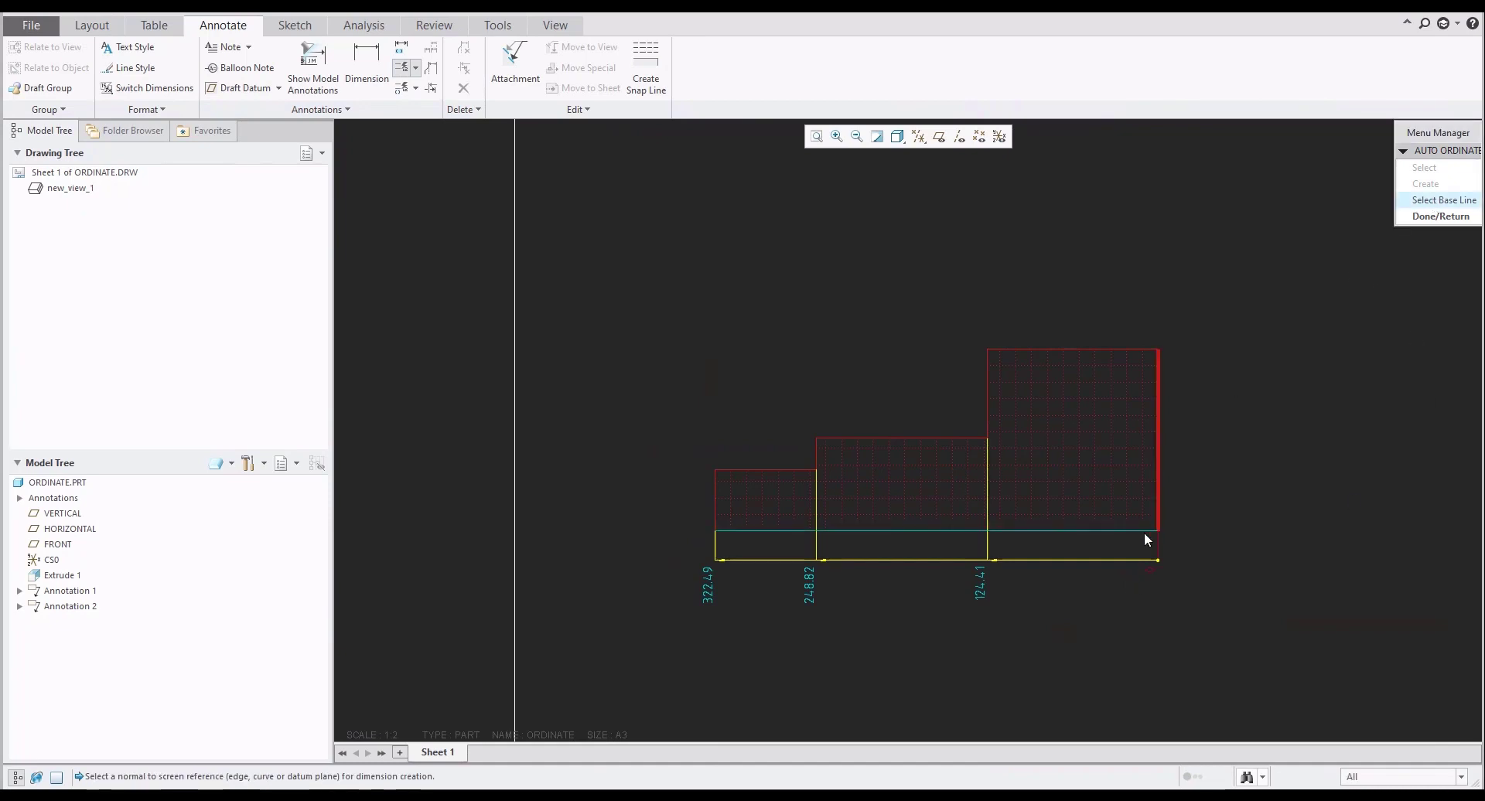
pyautogui.click(1119, 350)
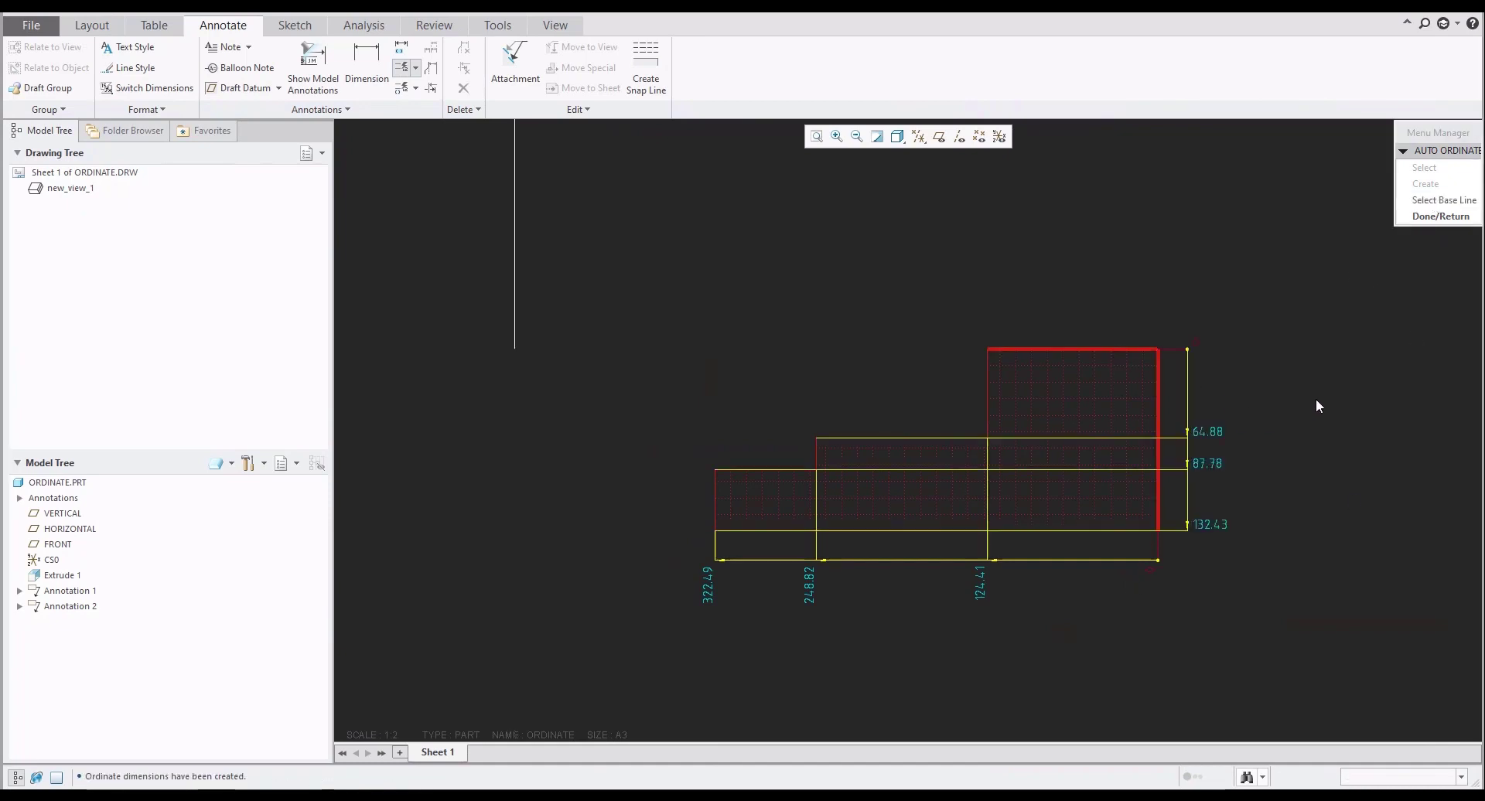
pyautogui.middleClick(1315, 406)
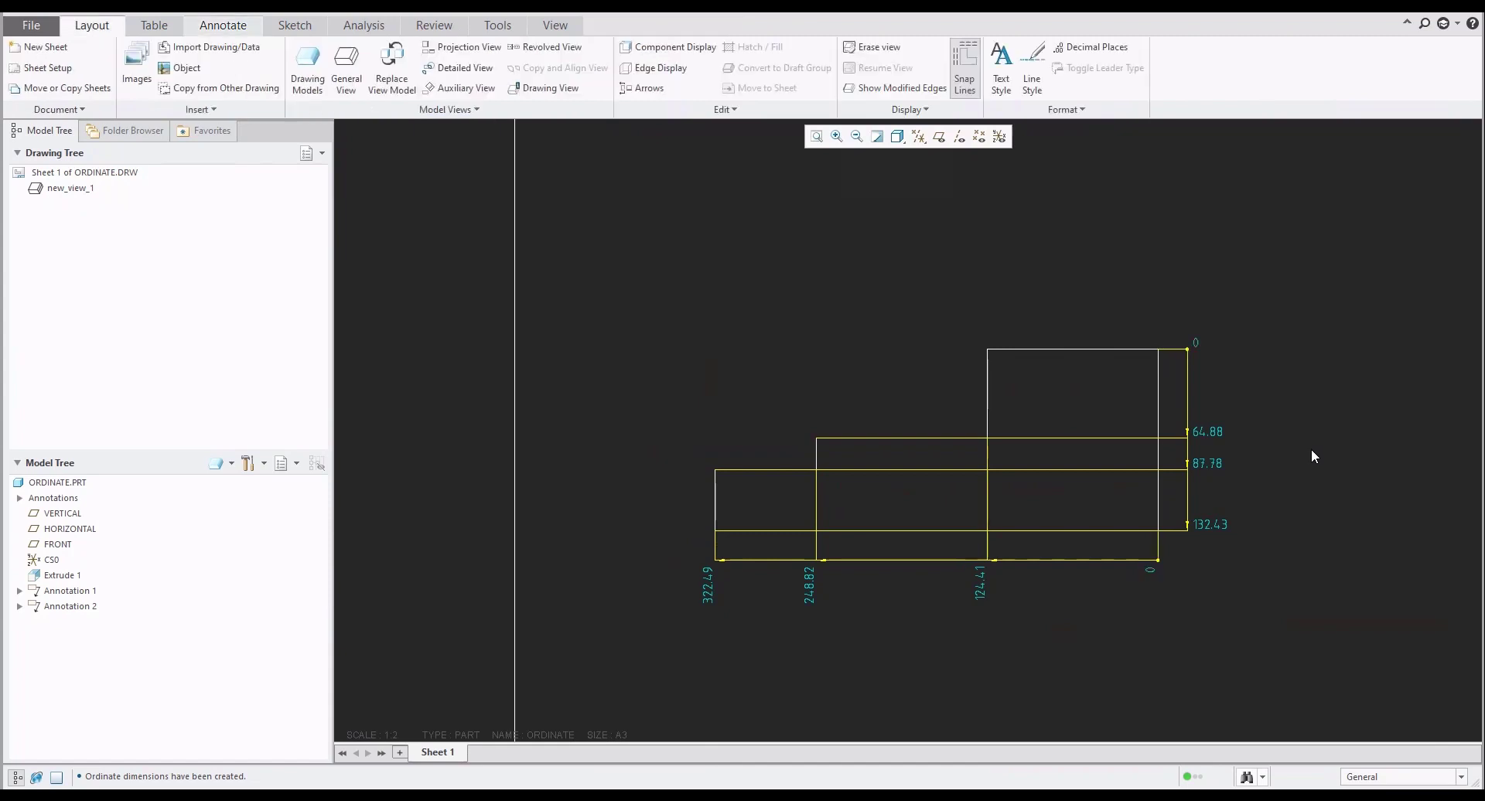